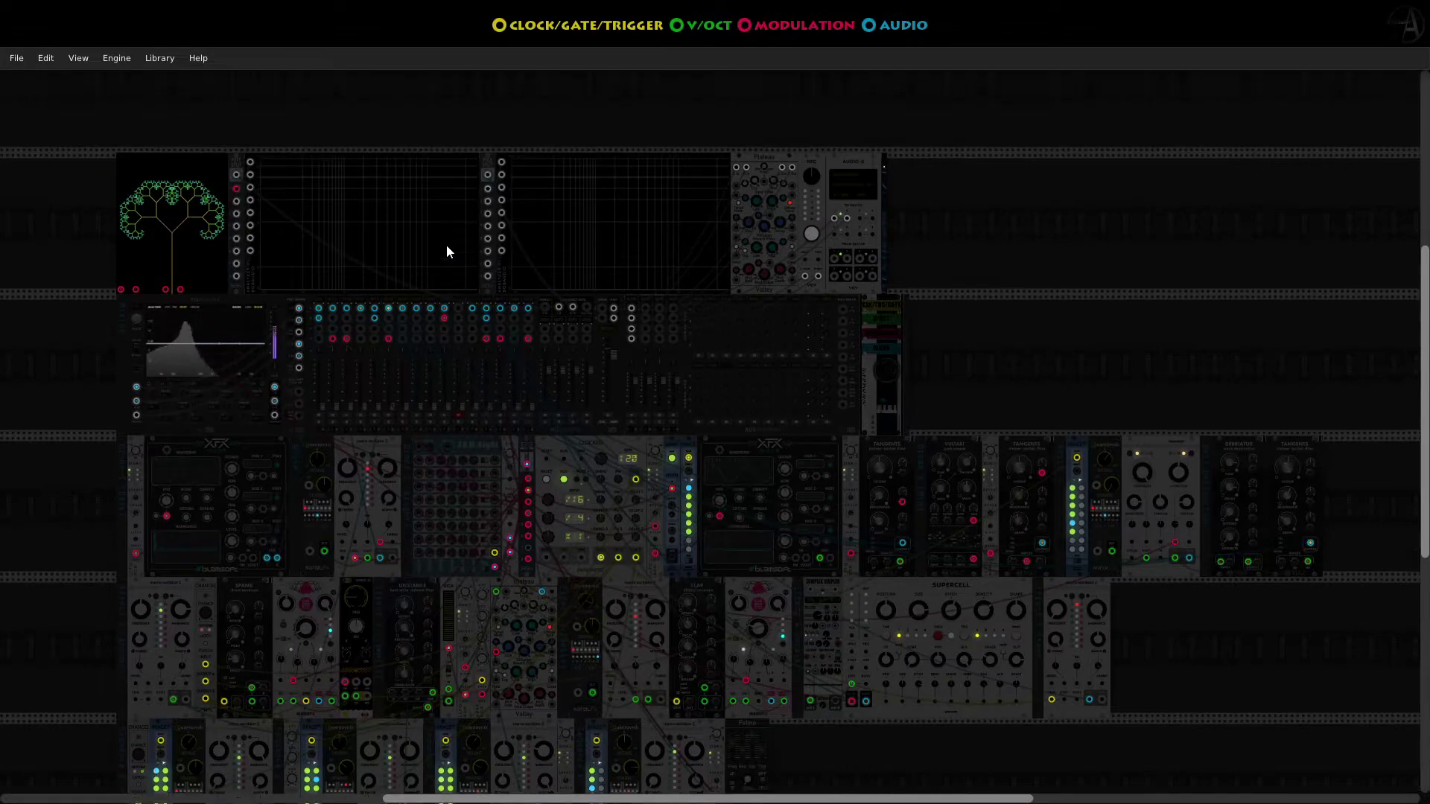
- Bring the mixer into view and fade in the Nois channel to about 0 dB
{"action": "scroll", "coordinate": [437, 472], "scroll_direction": "up", "scroll_amount": 3}
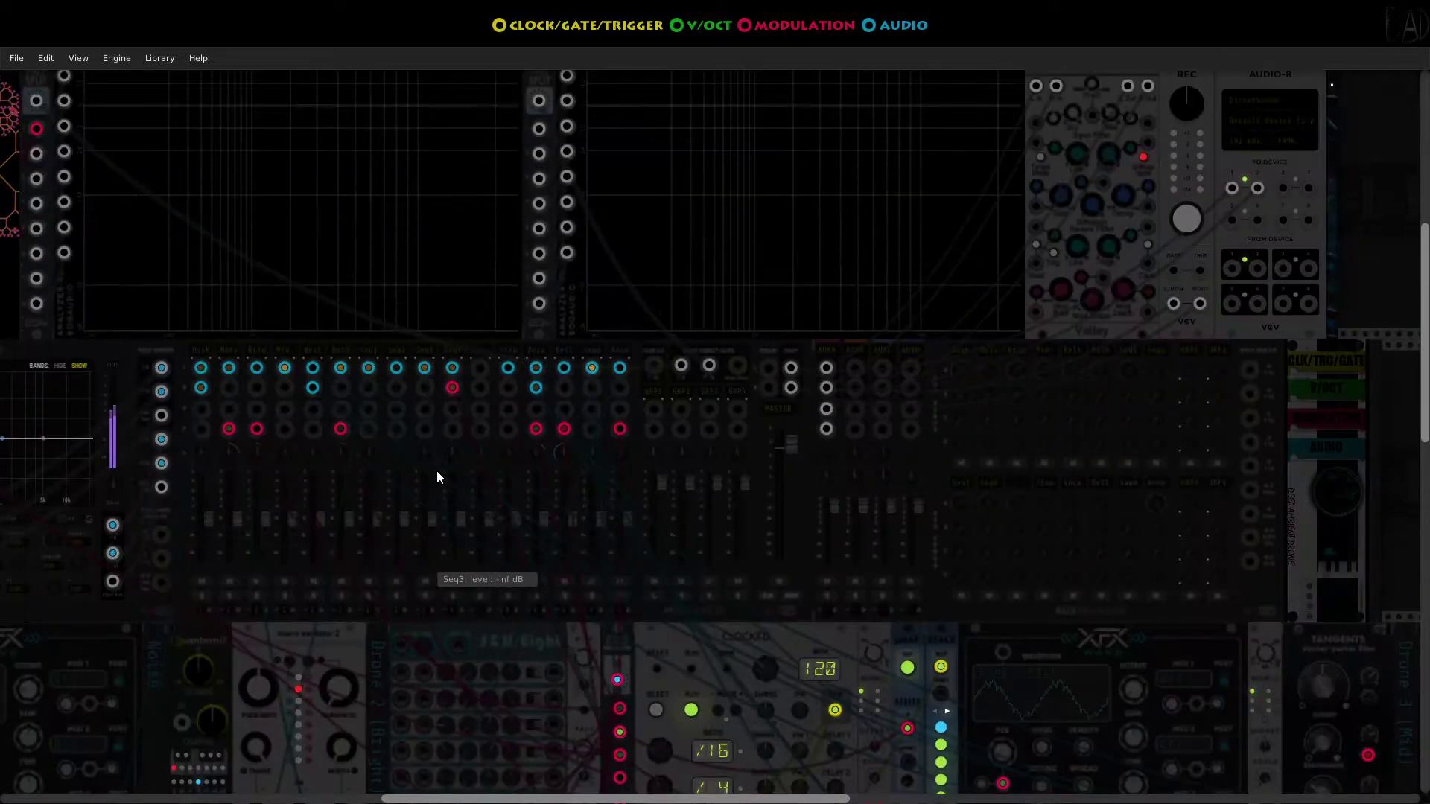
{"action": "left_click_drag", "start_coordinate": [665, 799], "coordinate": [598, 799]}
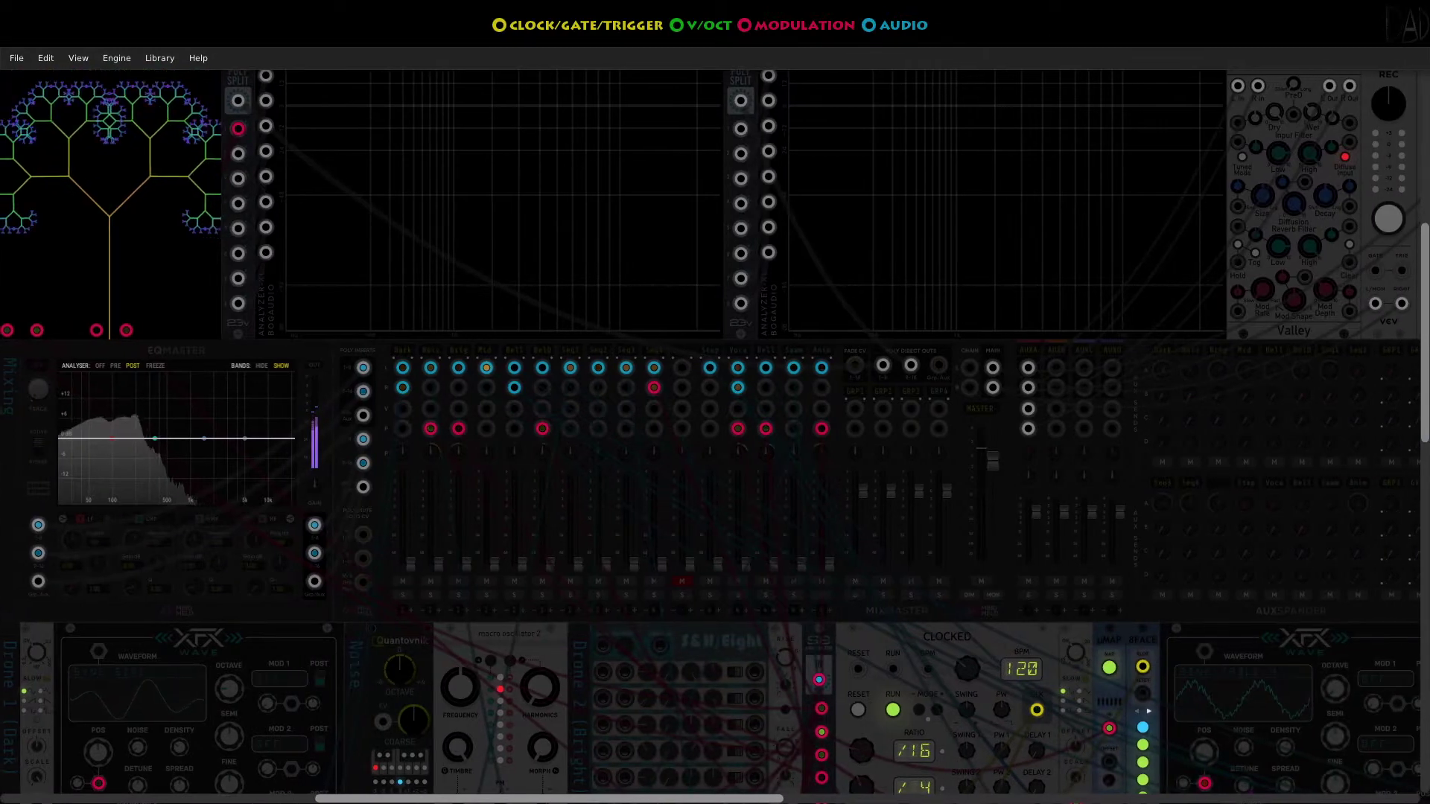
{"action": "scroll", "coordinate": [1426, 388], "scroll_direction": "up", "scroll_amount": 1}
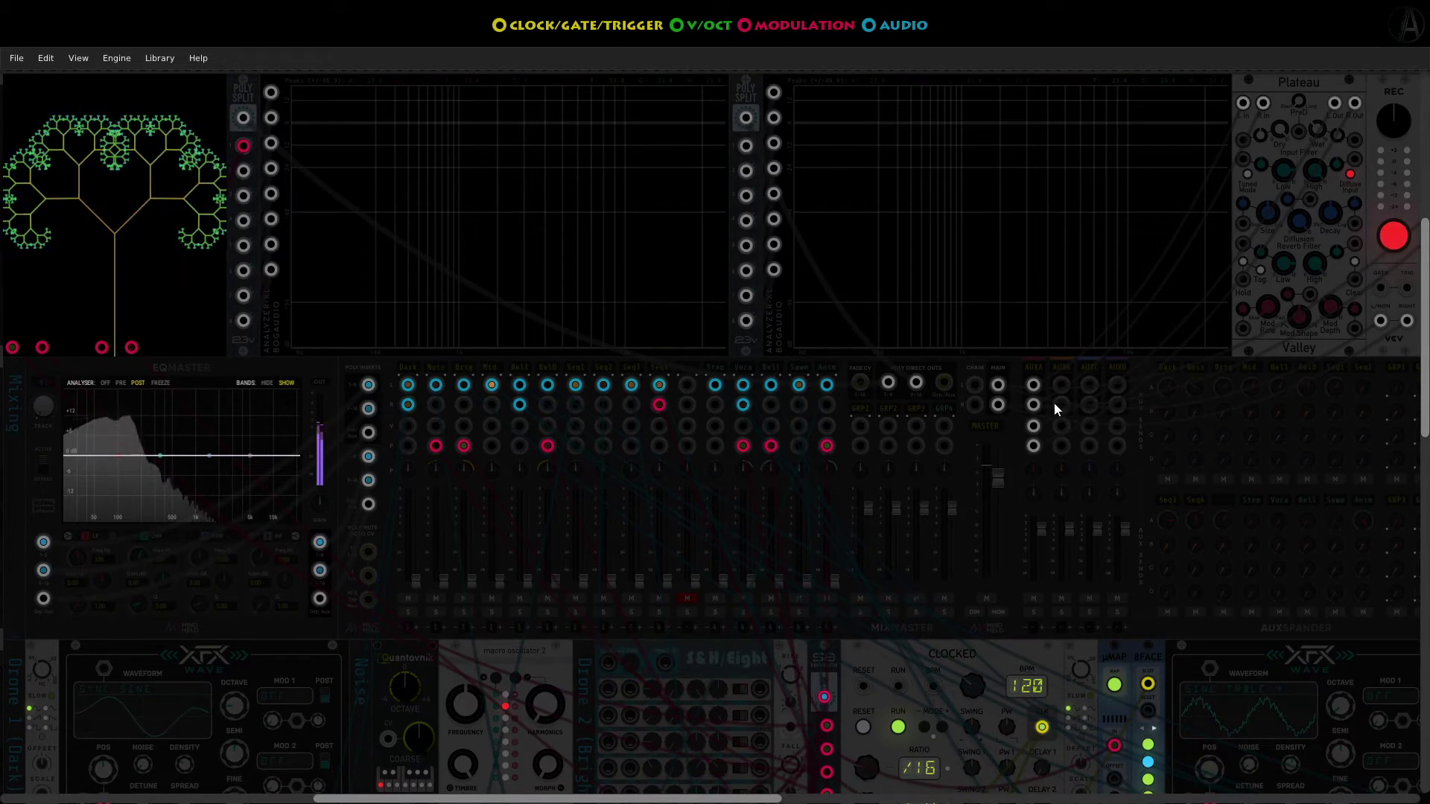
{"action": "mouse_move", "coordinate": [447, 580]}
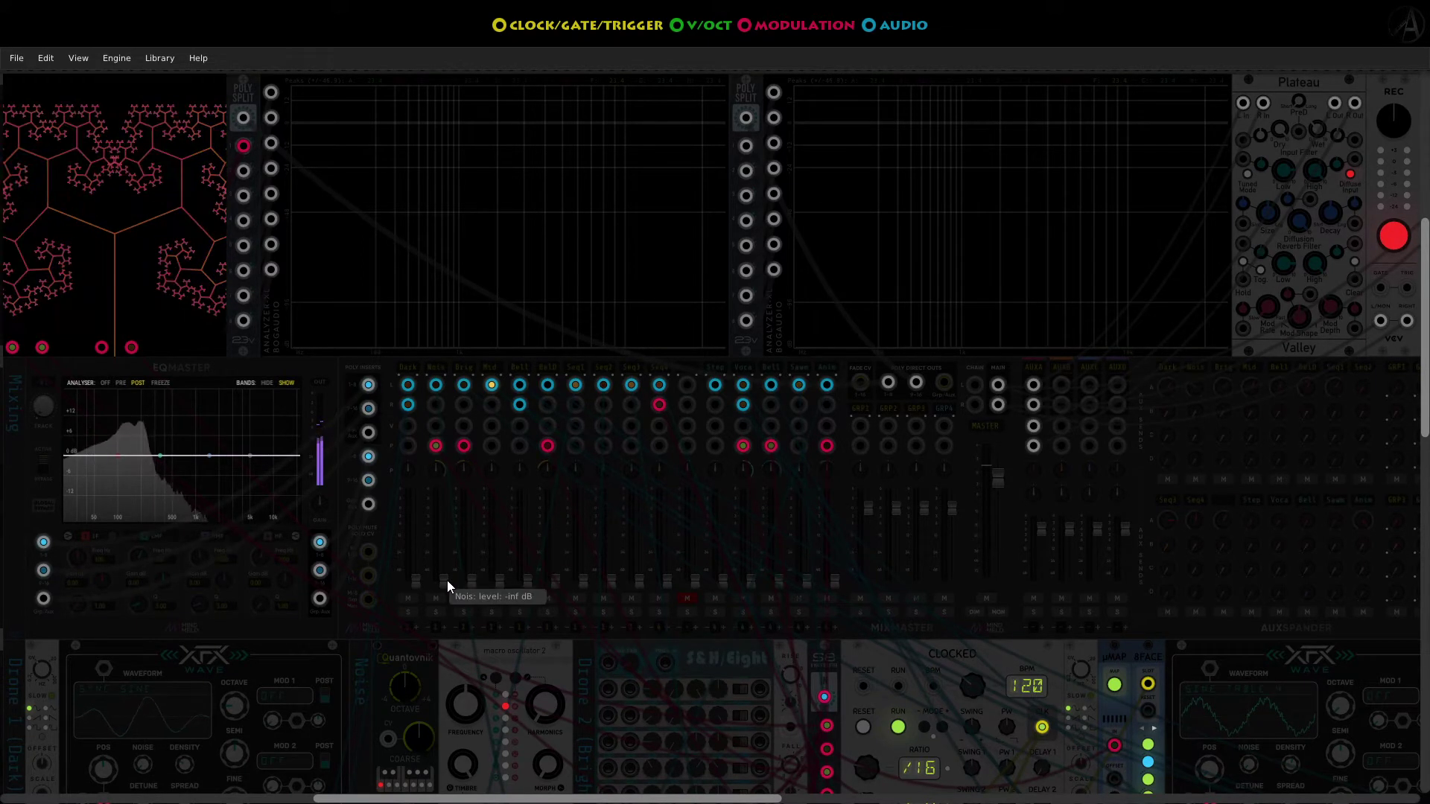
{"action": "left_click_drag", "start_coordinate": [445, 579], "coordinate": [446, 547]}
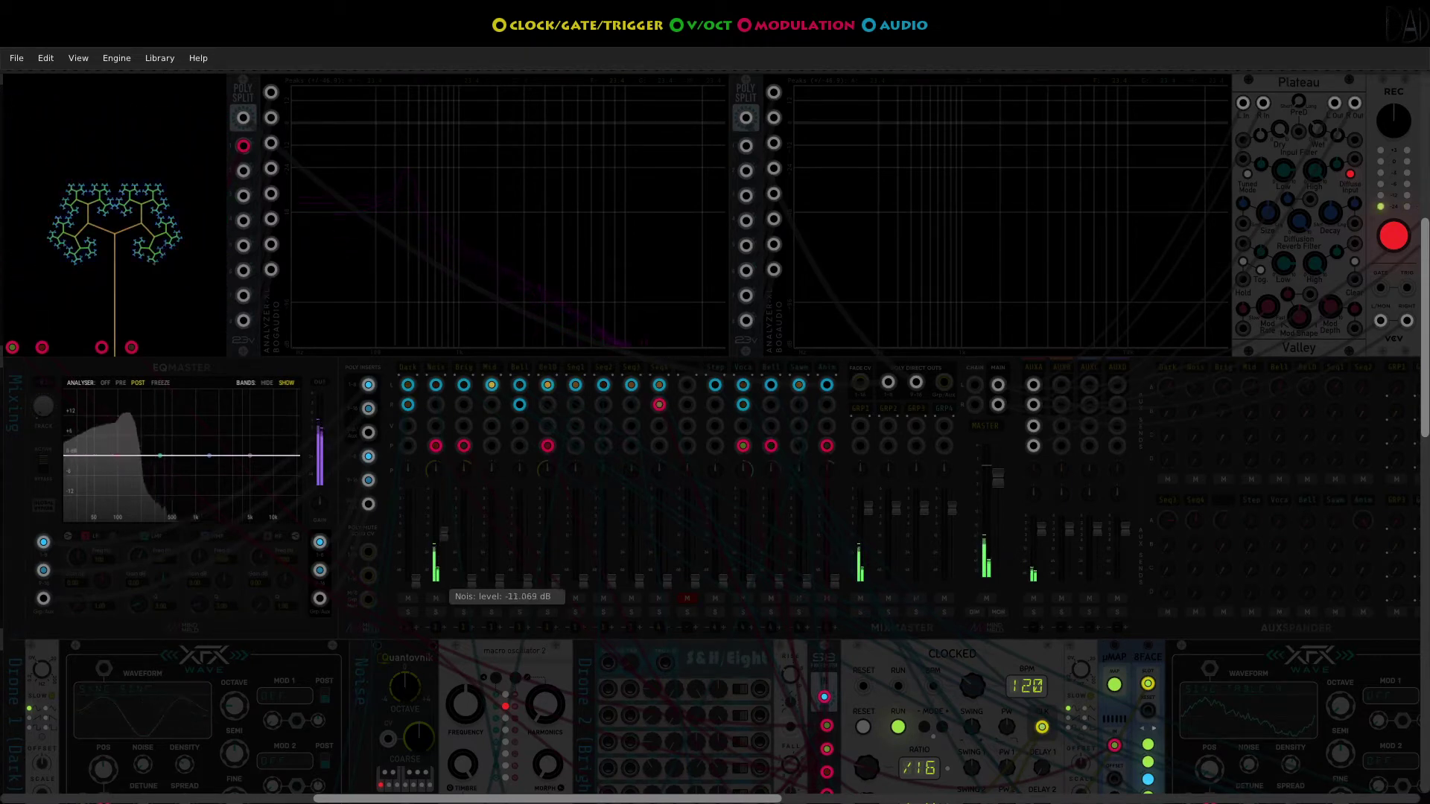
{"action": "left_click_drag", "start_coordinate": [444, 529], "coordinate": [444, 510]}
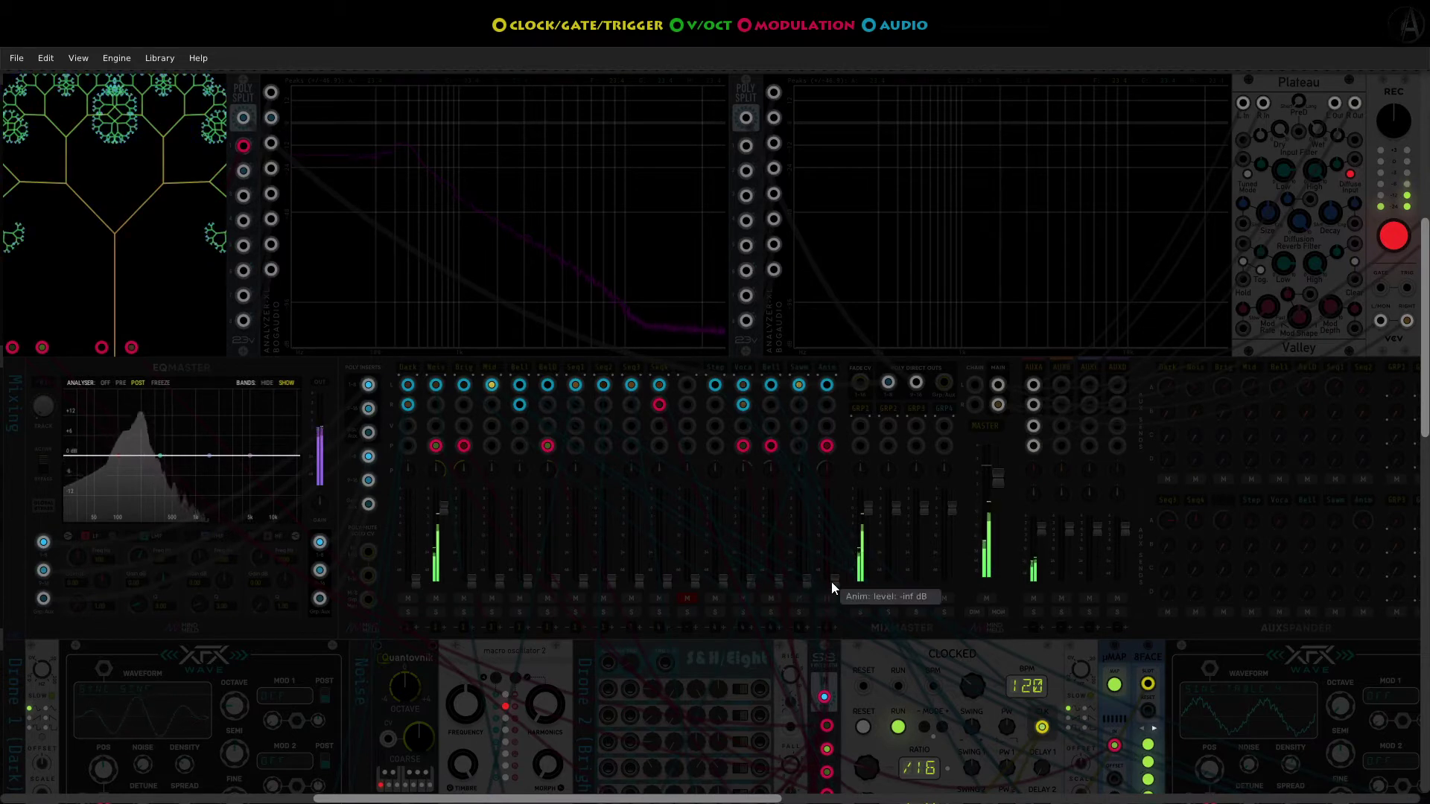
- Fade in the Dark channel to 0 dB and trim the MASTER level to about -0.3 dB
{"action": "left_click_drag", "start_coordinate": [414, 583], "coordinate": [415, 527]}
{"action": "left_click_drag", "start_coordinate": [998, 475], "coordinate": [999, 472]}
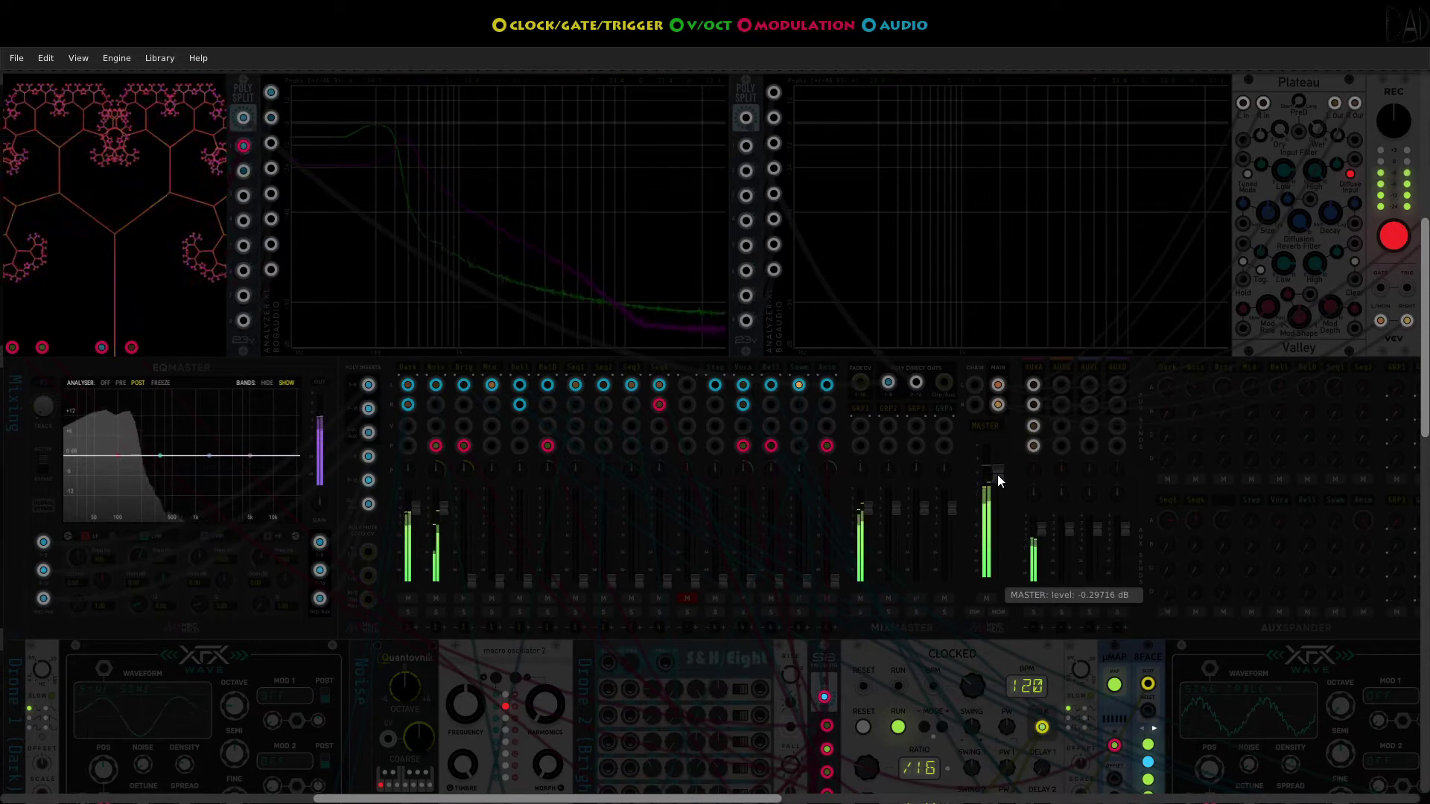
{"action": "mouse_move", "coordinate": [414, 508]}
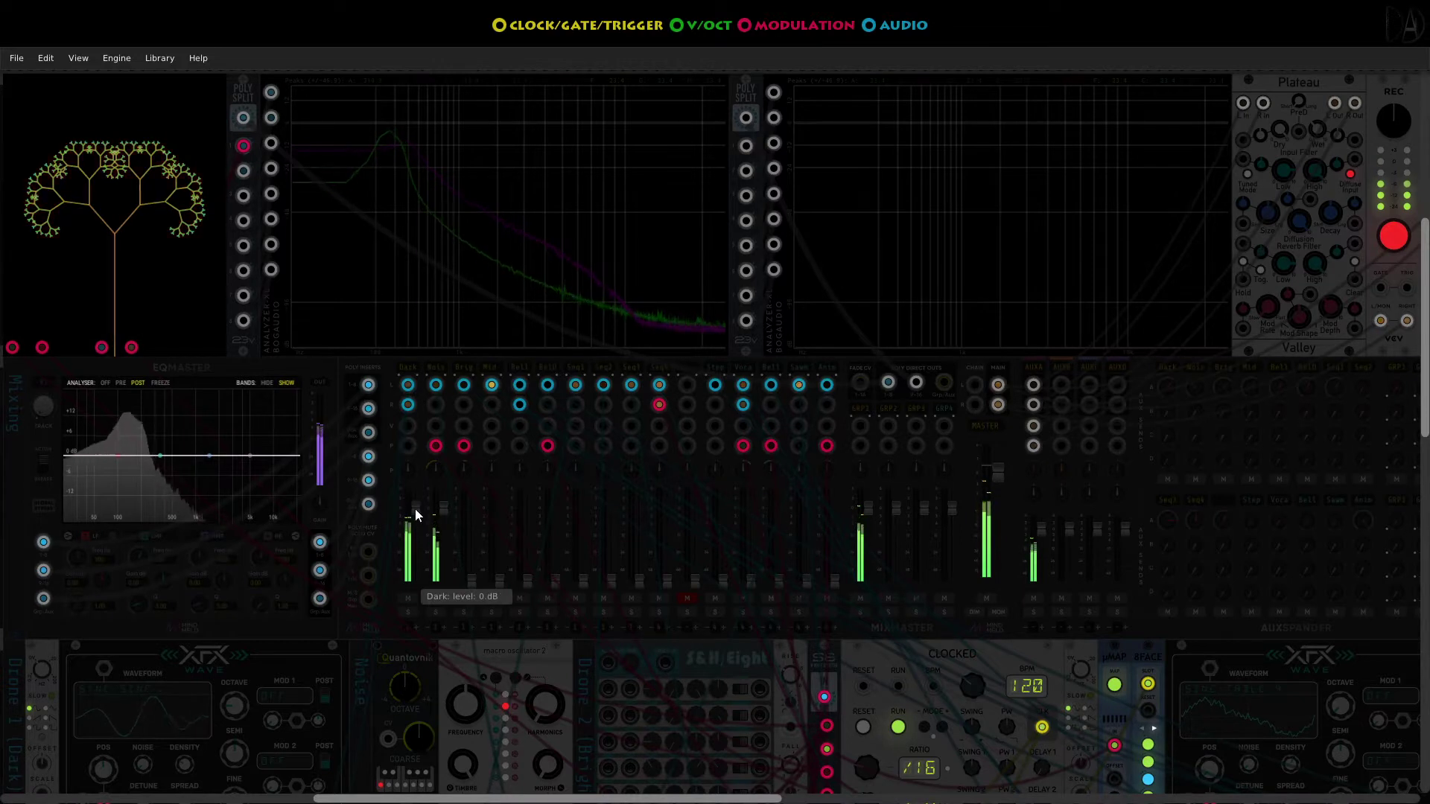
- Fade in the Anim channel to about -12 dB and ease the Nois channel slightly below 0 dB
{"action": "double_click", "coordinate": [443, 508]}
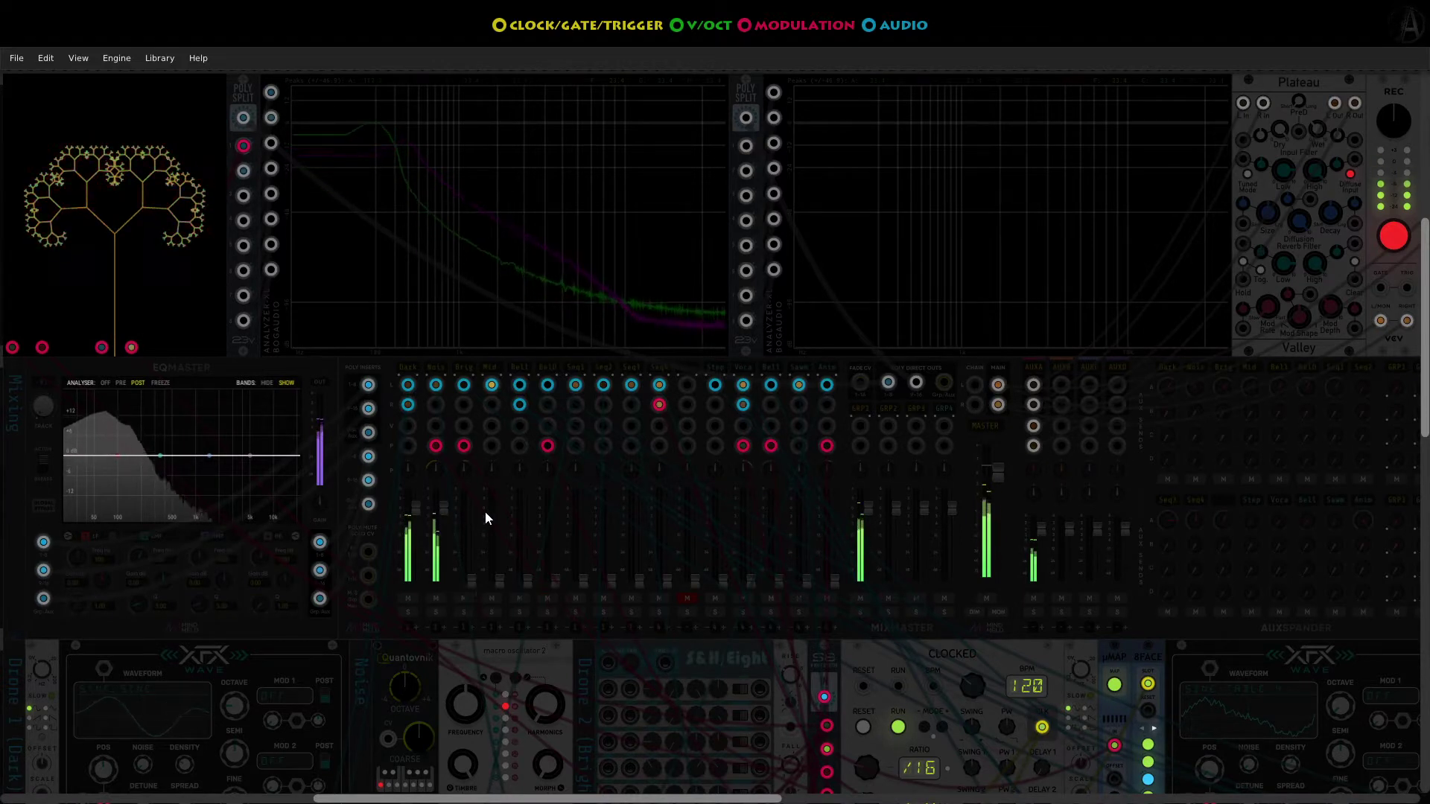
{"action": "left_click_drag", "start_coordinate": [838, 583], "coordinate": [838, 542]}
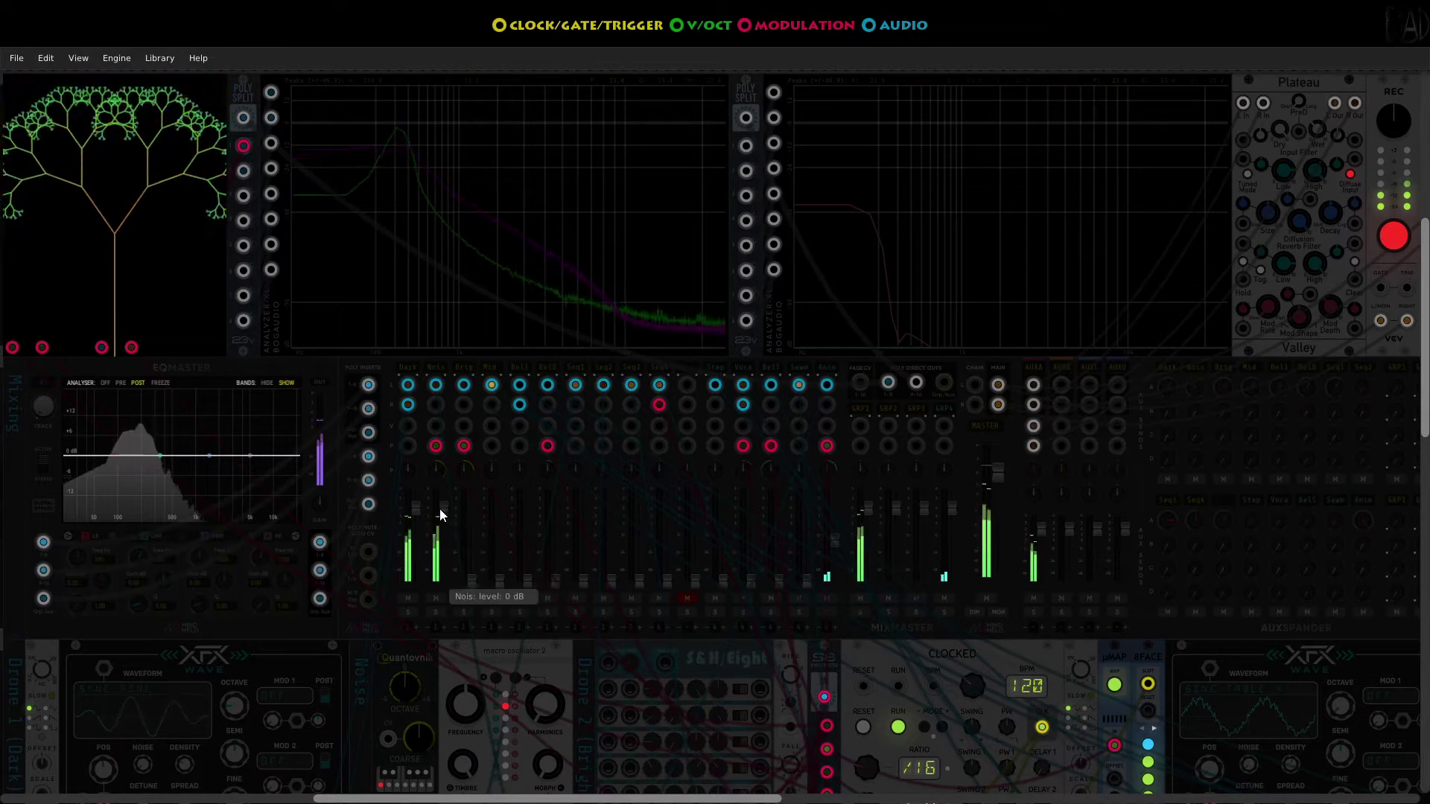
{"action": "left_click_drag", "start_coordinate": [441, 508], "coordinate": [440, 519]}
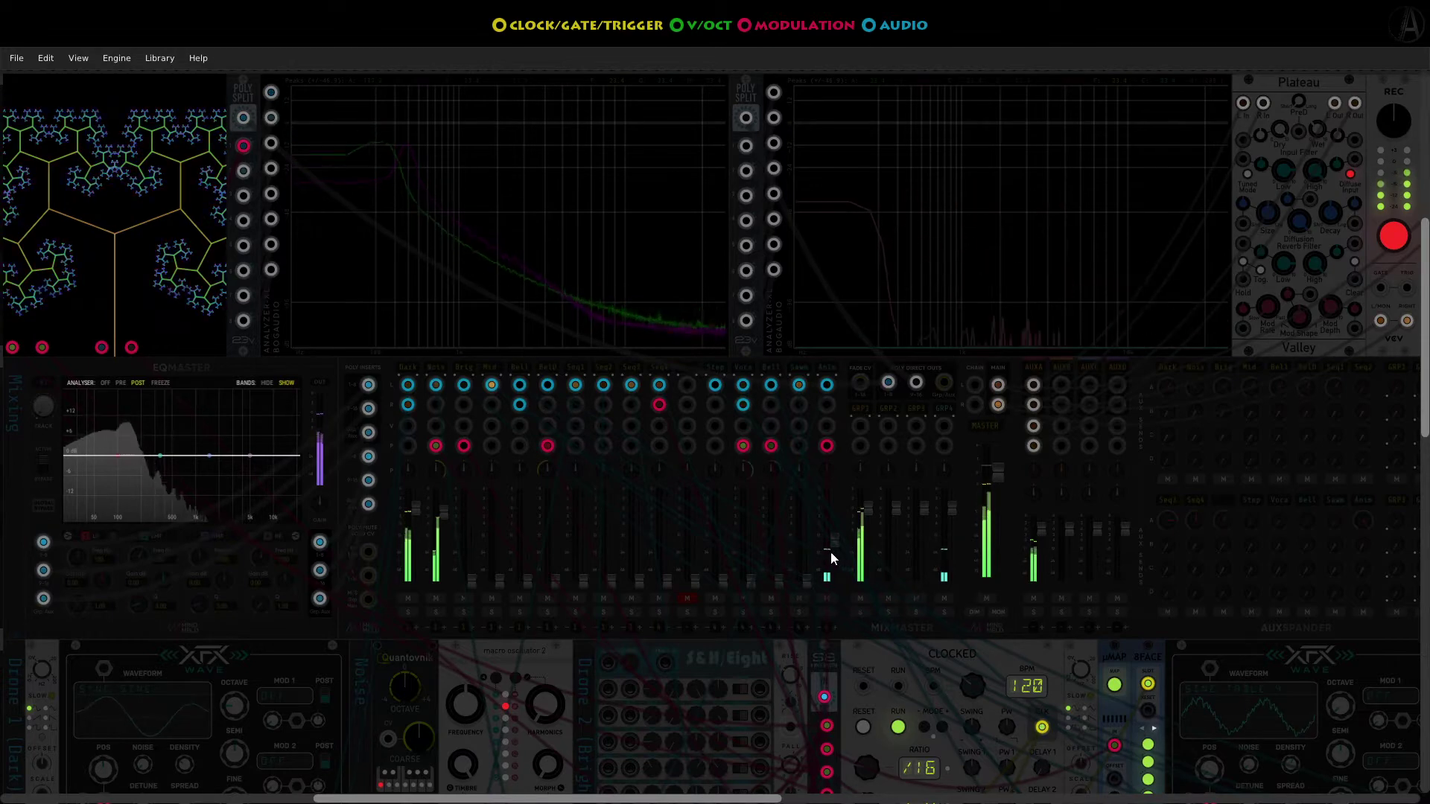
{"action": "mouse_move", "coordinate": [838, 552]}
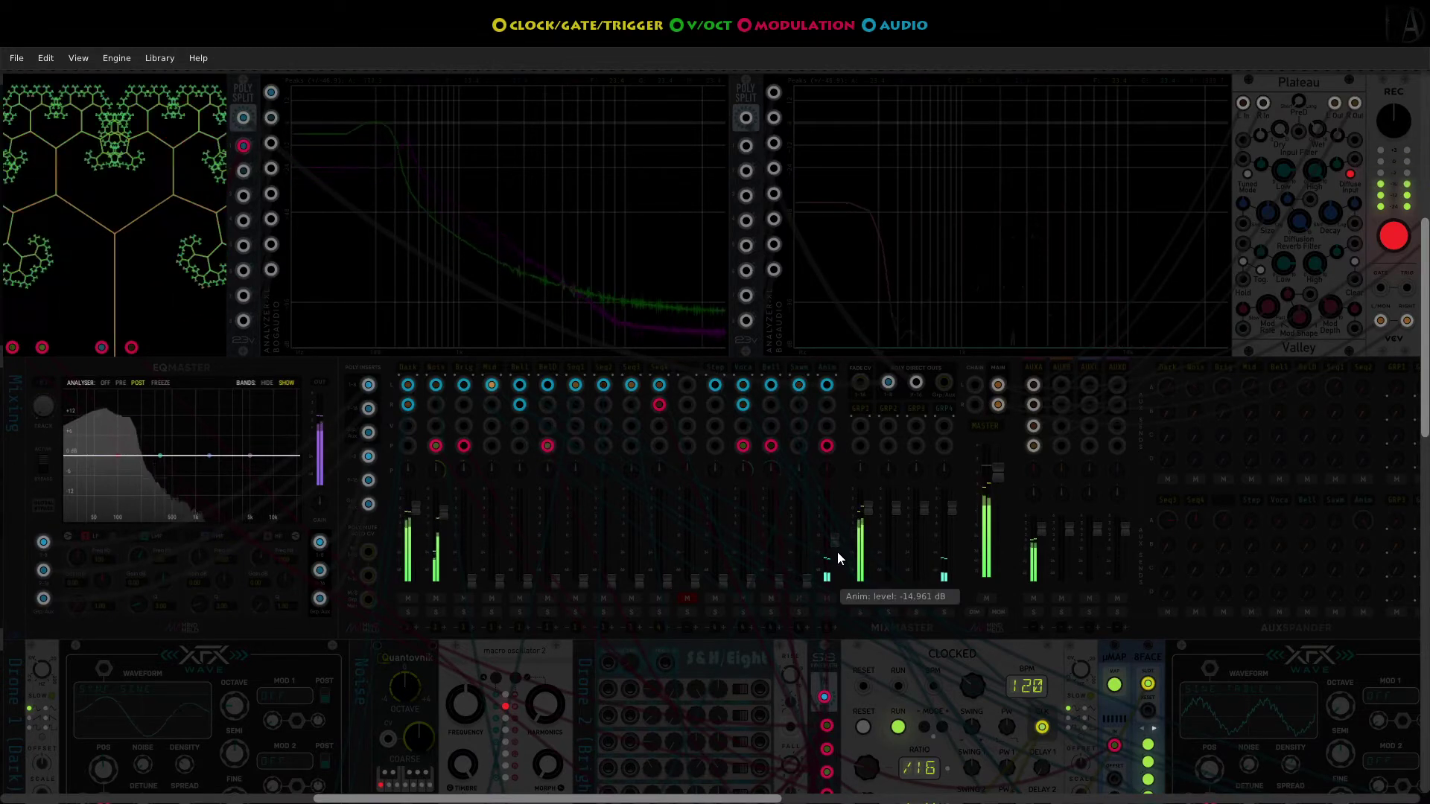
{"action": "left_click_drag", "start_coordinate": [835, 547], "coordinate": [835, 547]}
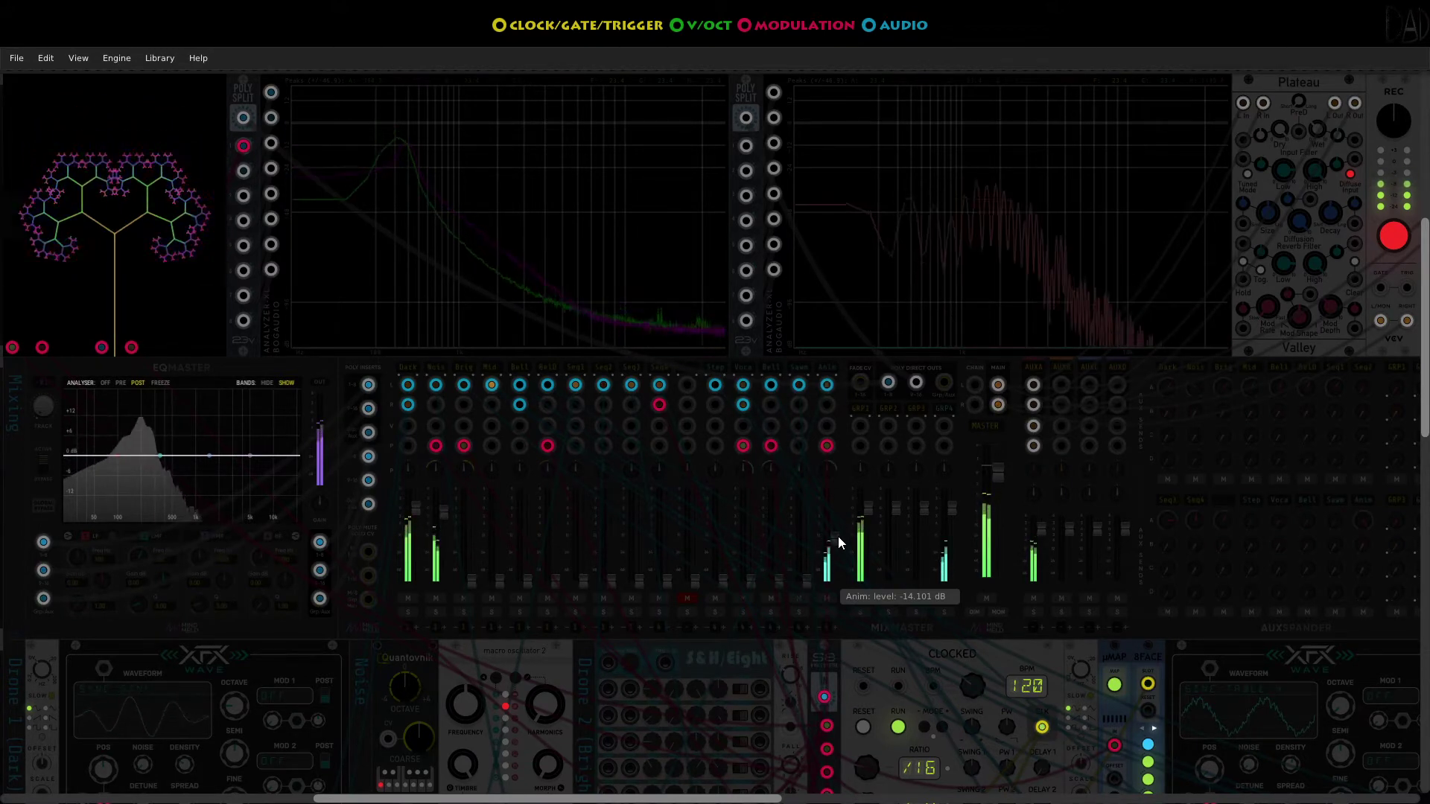
{"action": "left_click_drag", "start_coordinate": [839, 542], "coordinate": [838, 536]}
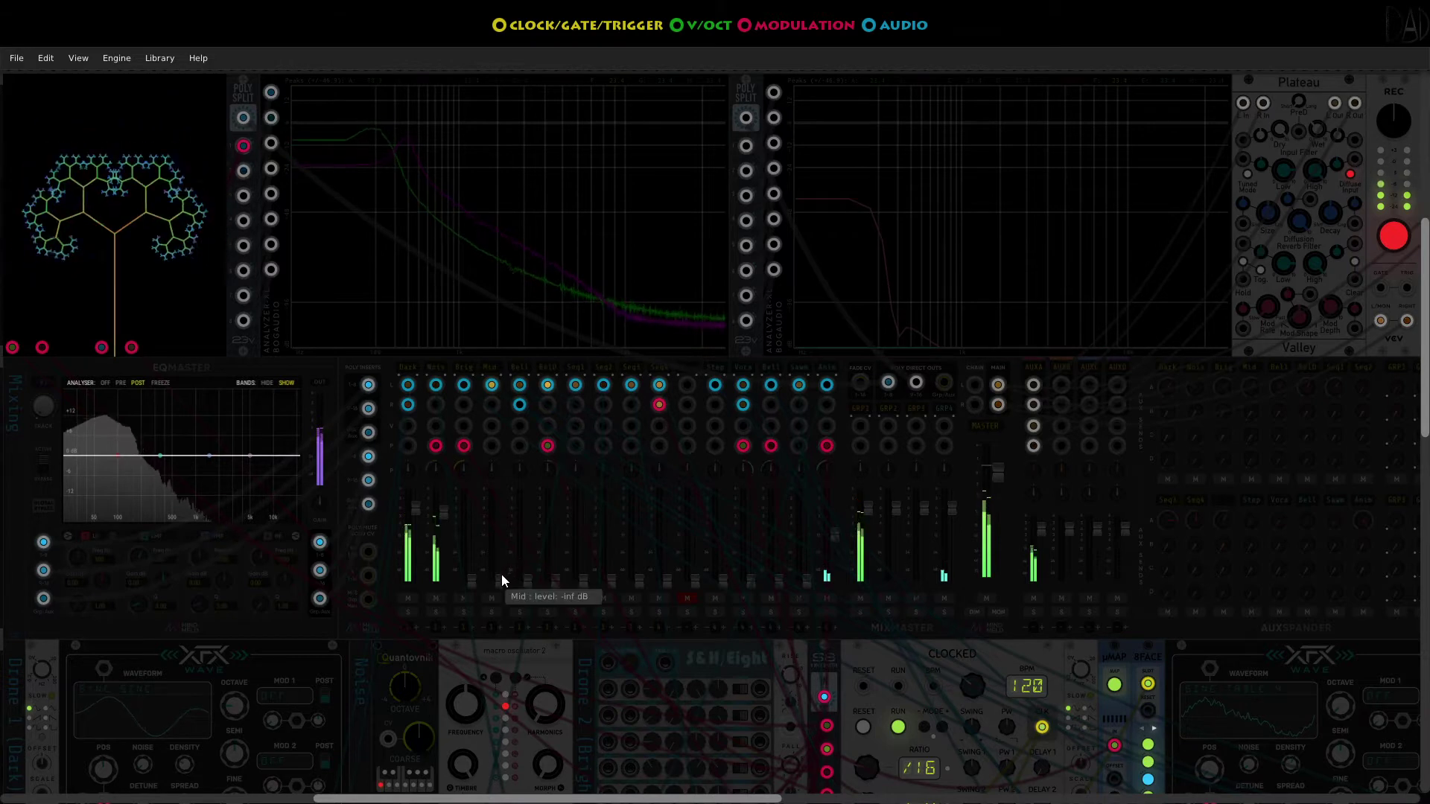
- Fade in the Mid channel gradually in small increments, keeping it at a low level in the mix
{"action": "left_click_drag", "start_coordinate": [499, 583], "coordinate": [500, 574]}
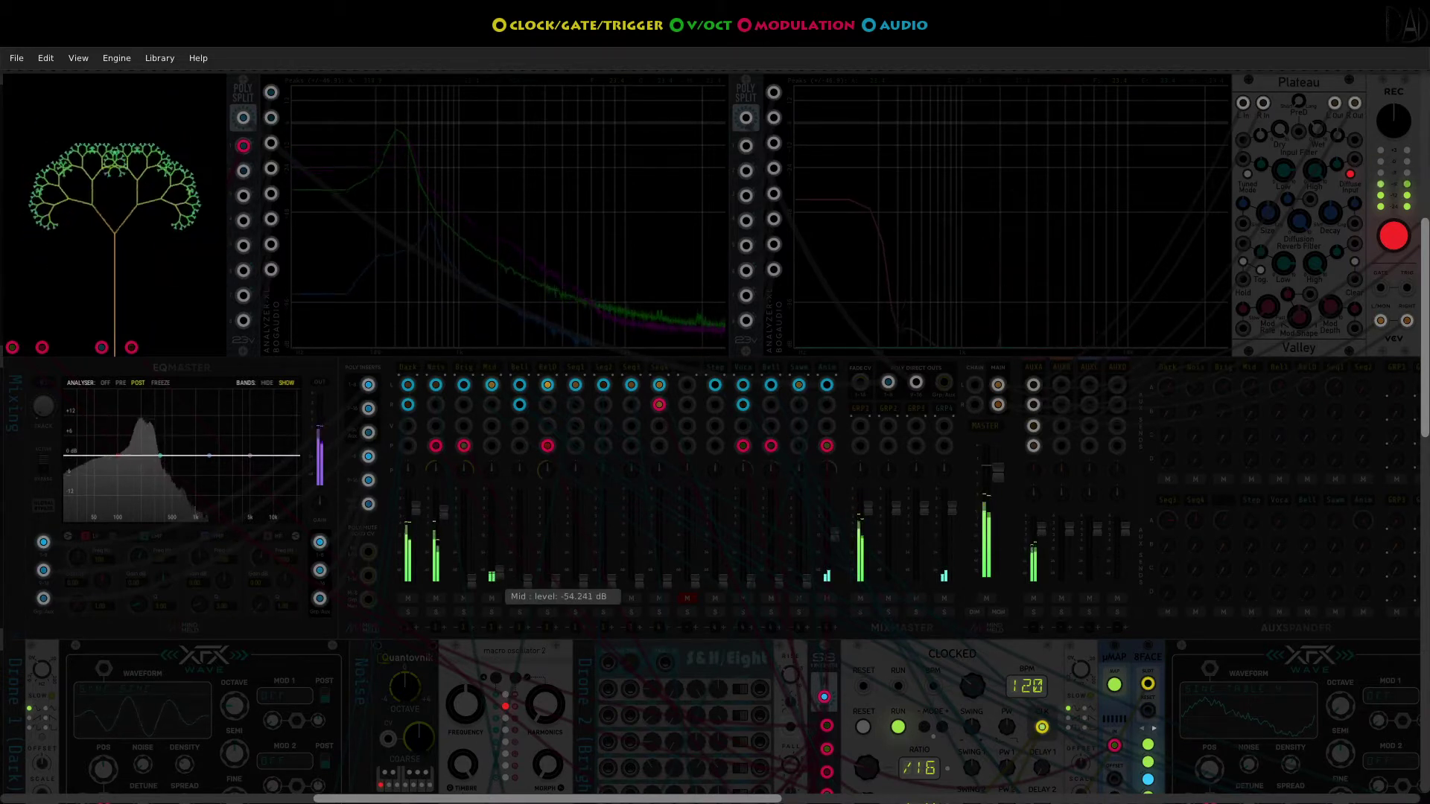
{"action": "left_click_drag", "start_coordinate": [499, 575], "coordinate": [499, 570]}
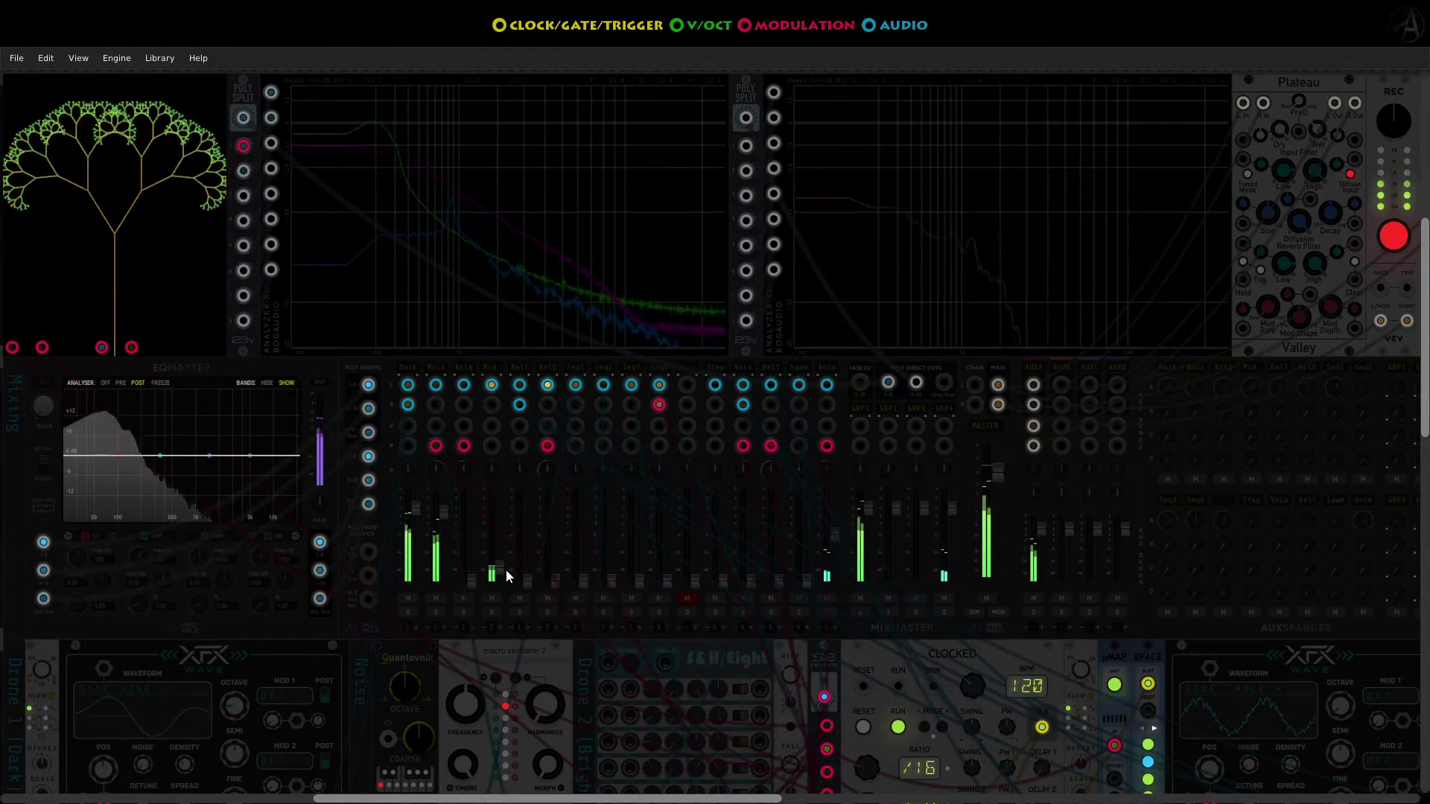
{"action": "mouse_move", "coordinate": [504, 570]}
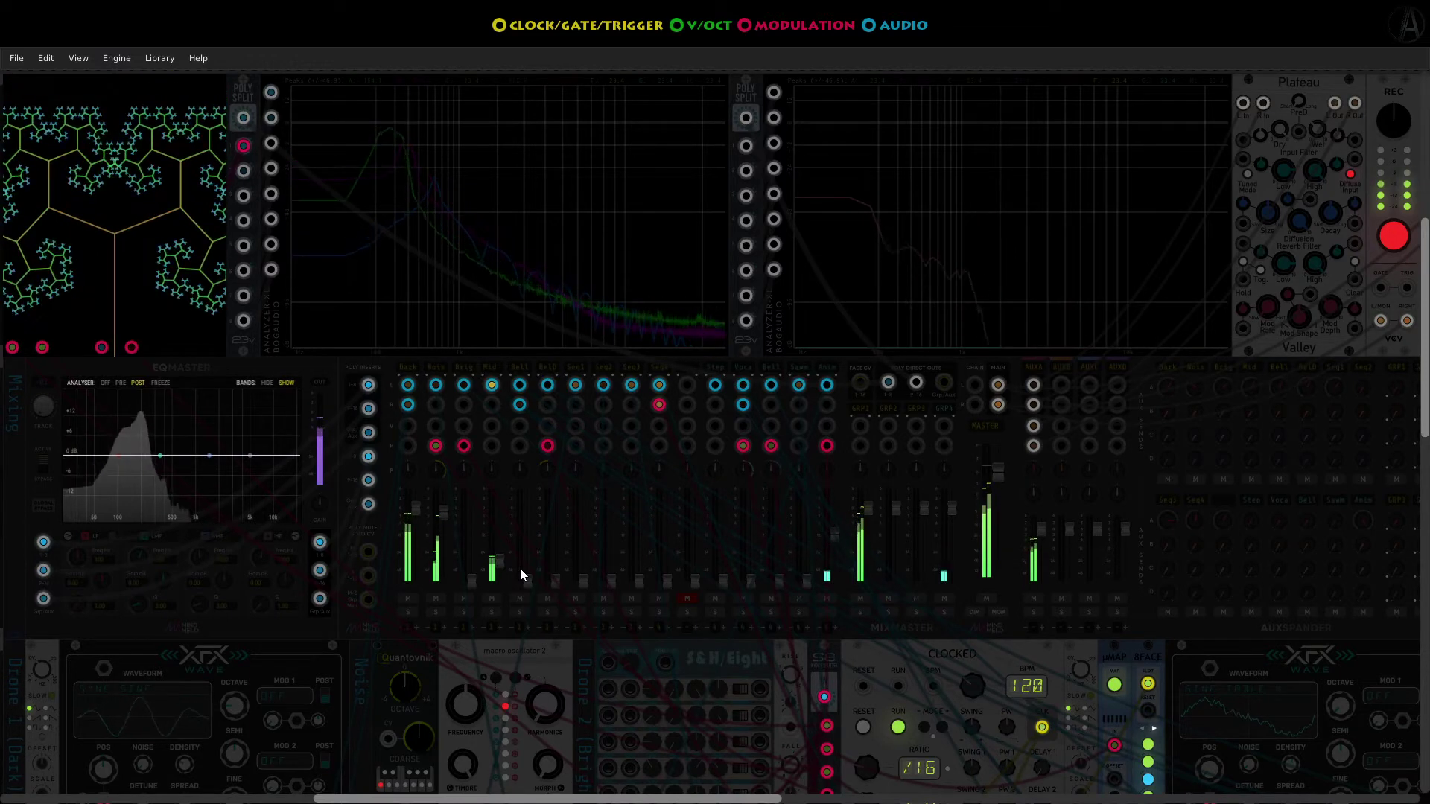
{"action": "left_click_drag", "start_coordinate": [498, 562], "coordinate": [501, 561]}
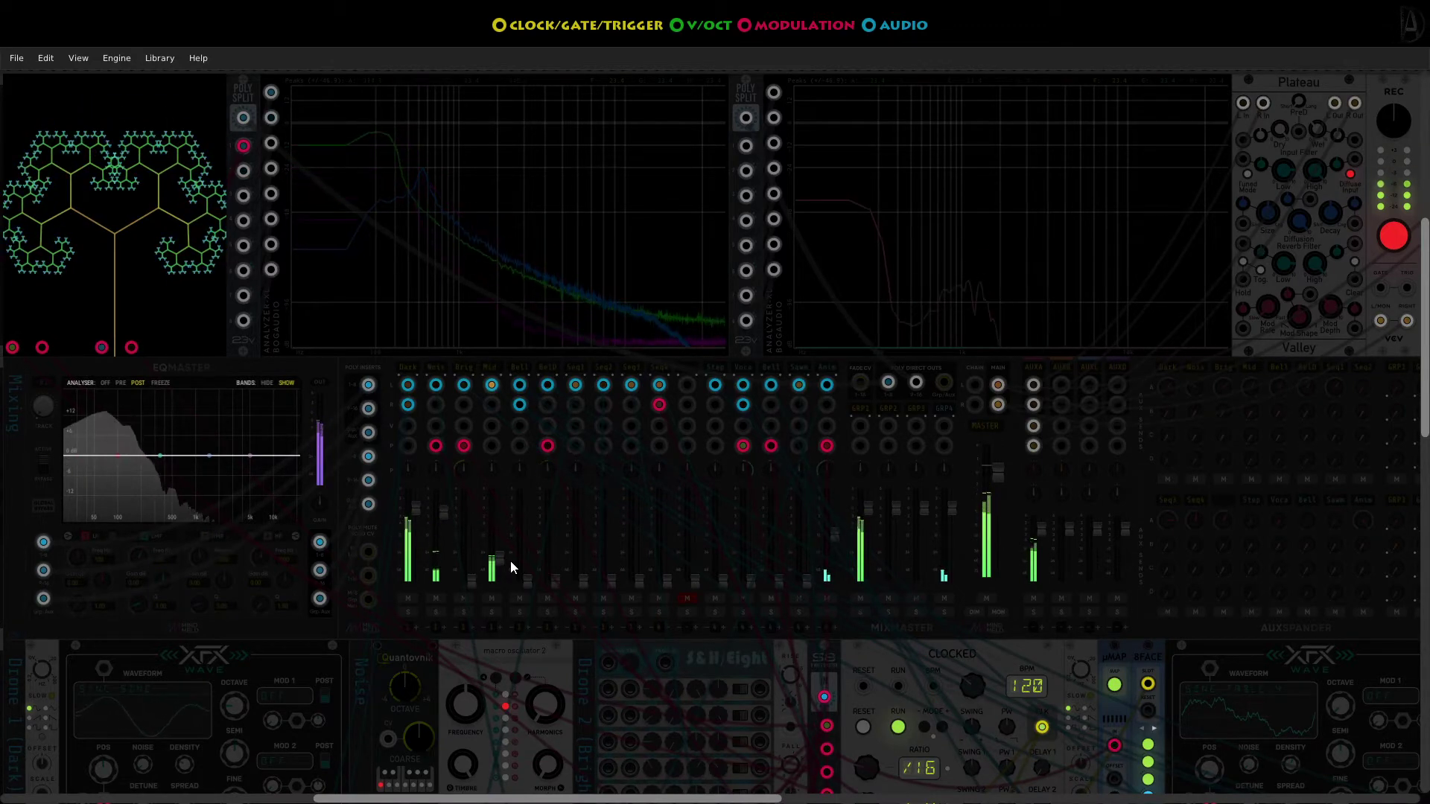
{"action": "mouse_move", "coordinate": [504, 562]}
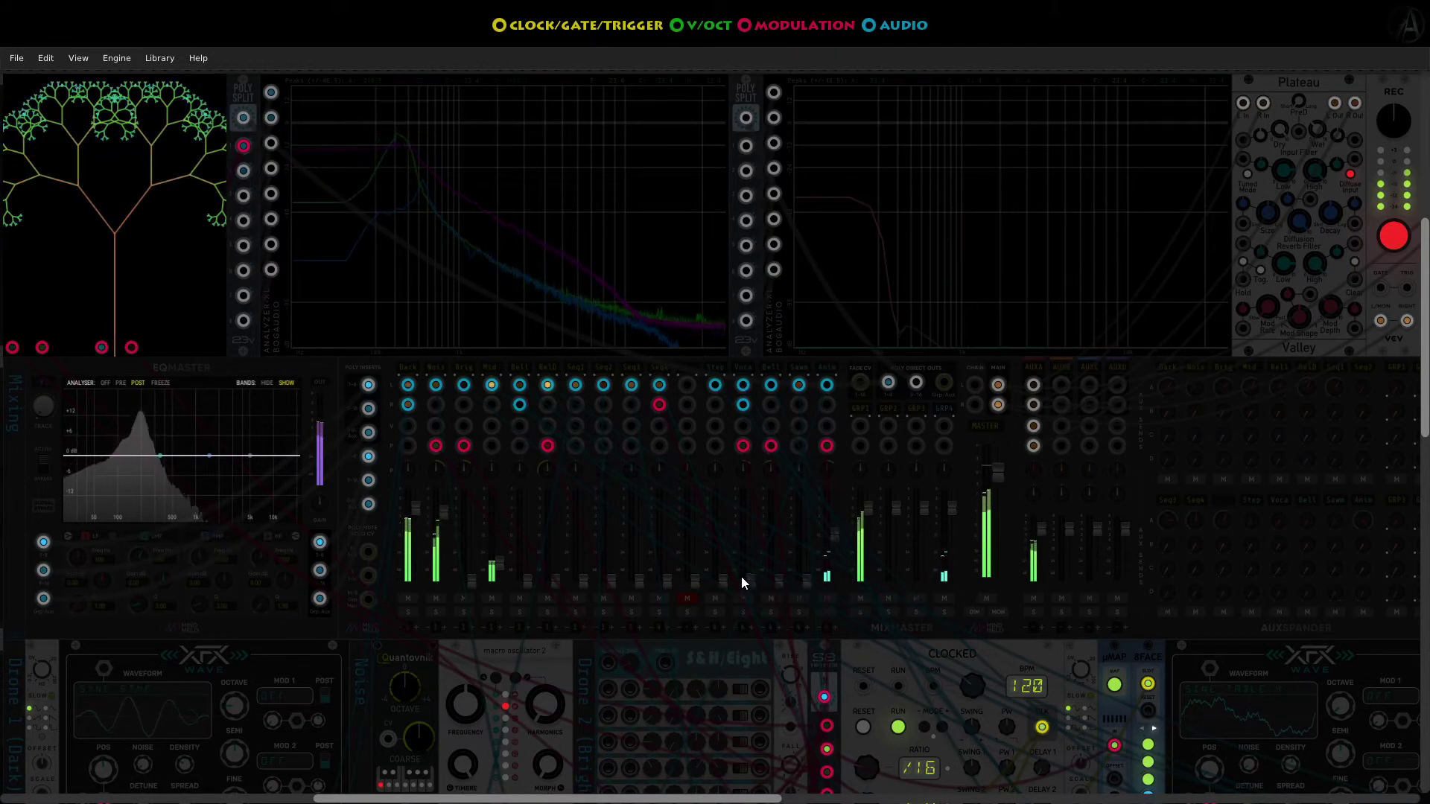
- Fade in the Voca channel gradually to about -0.5 dB, also nudging the Mid channel up slightly
{"action": "left_click_drag", "start_coordinate": [751, 583], "coordinate": [751, 561]}
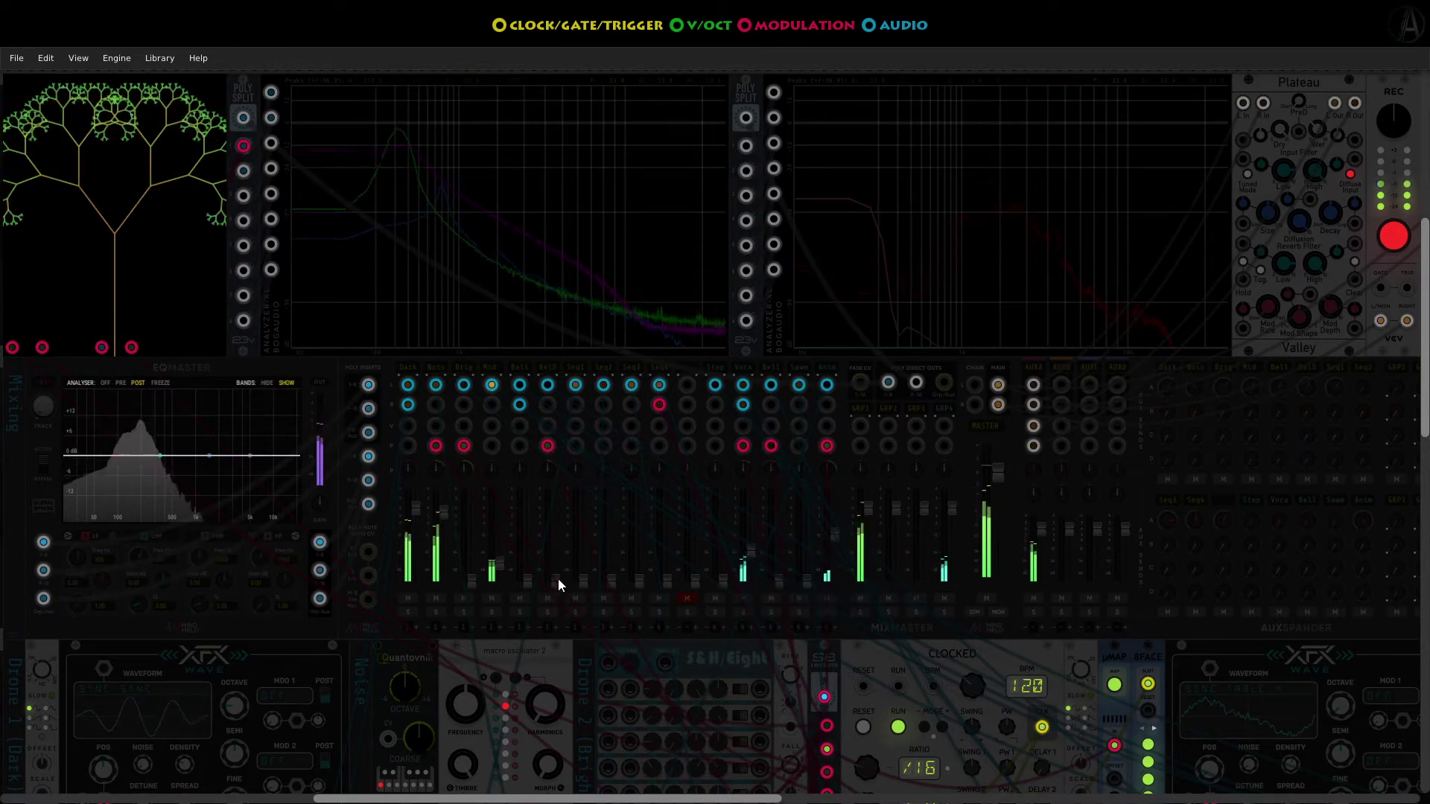
{"action": "left_click_drag", "start_coordinate": [499, 561], "coordinate": [499, 554]}
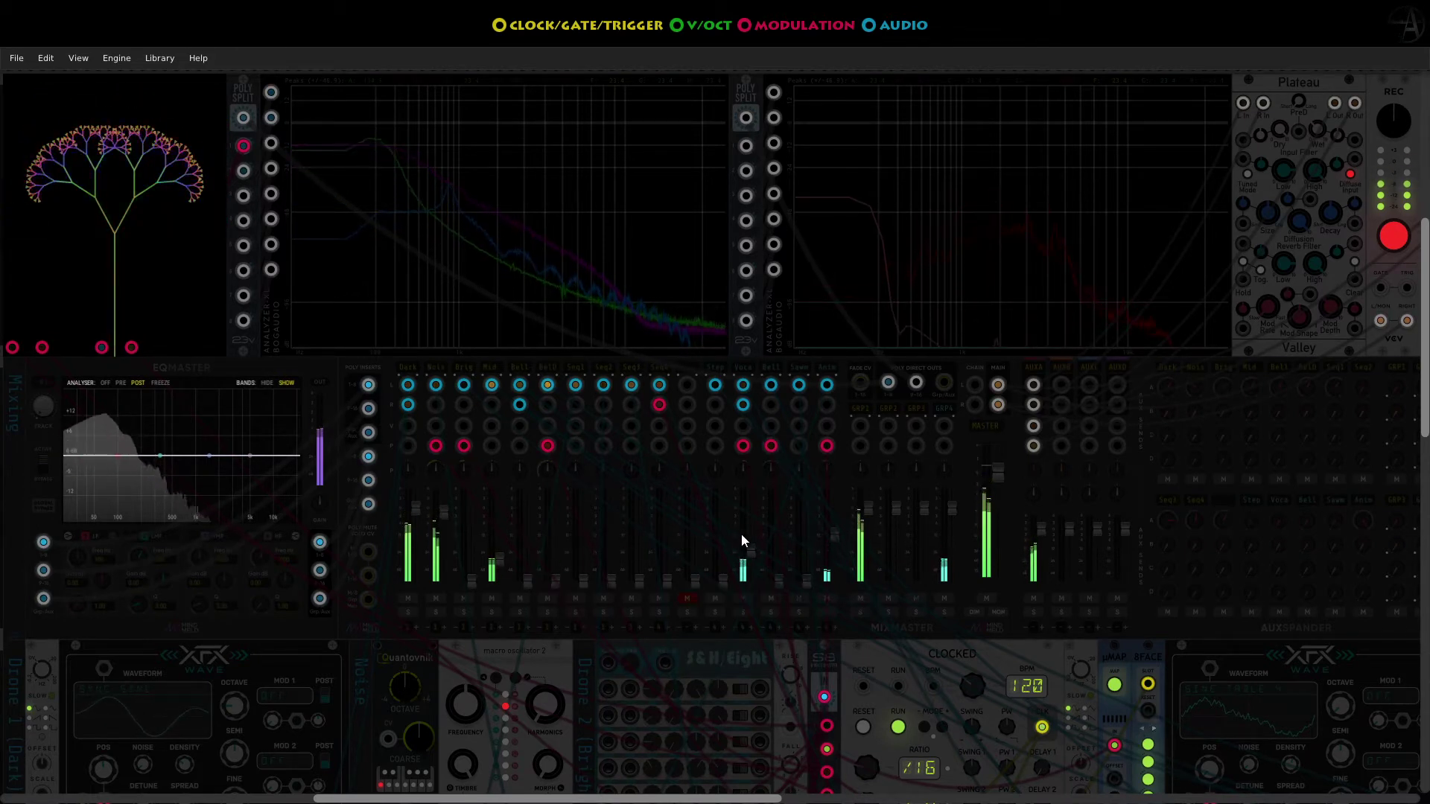
{"action": "left_click_drag", "start_coordinate": [752, 548], "coordinate": [752, 542]}
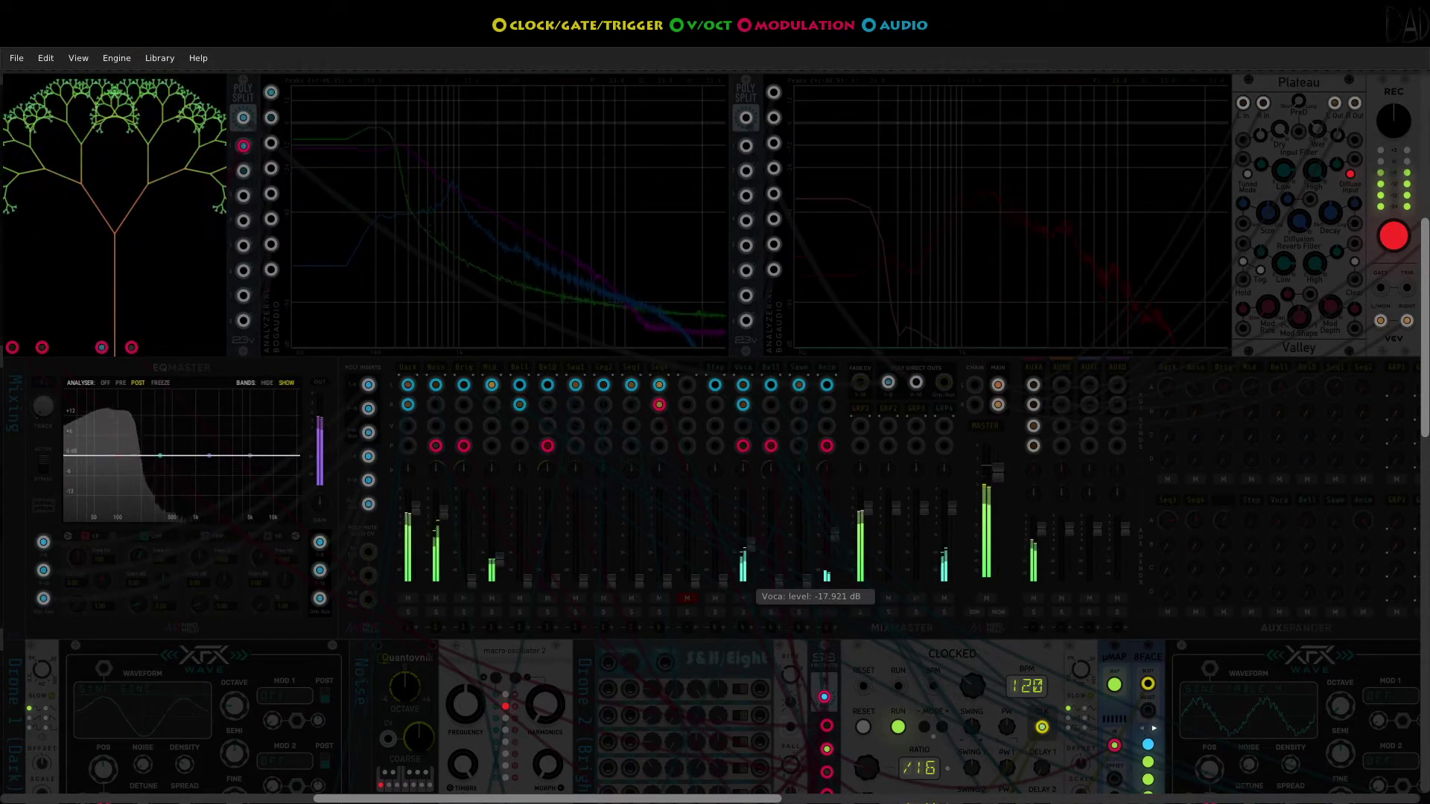
{"action": "left_click_drag", "start_coordinate": [751, 547], "coordinate": [750, 539]}
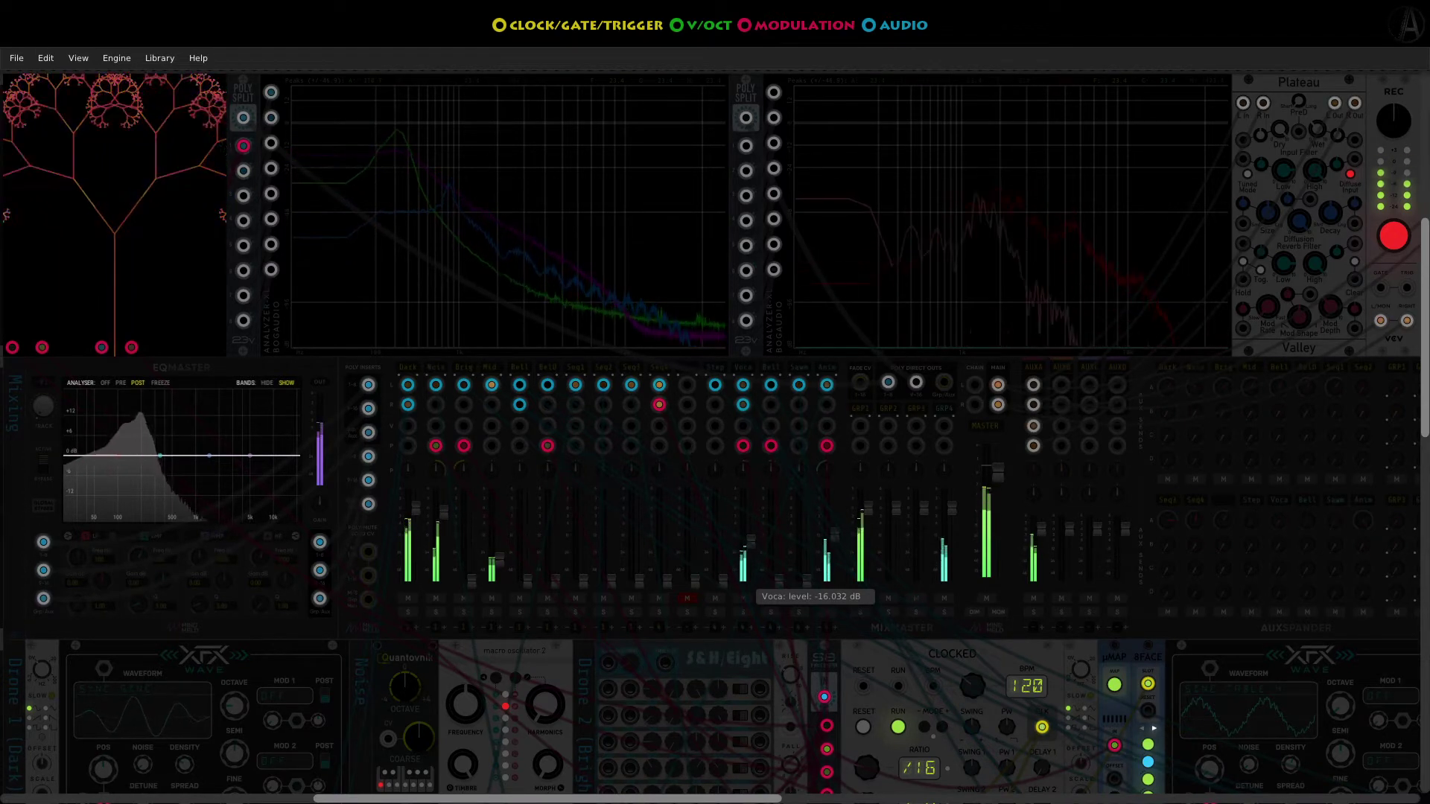
{"action": "left_click_drag", "start_coordinate": [749, 540], "coordinate": [749, 538]}
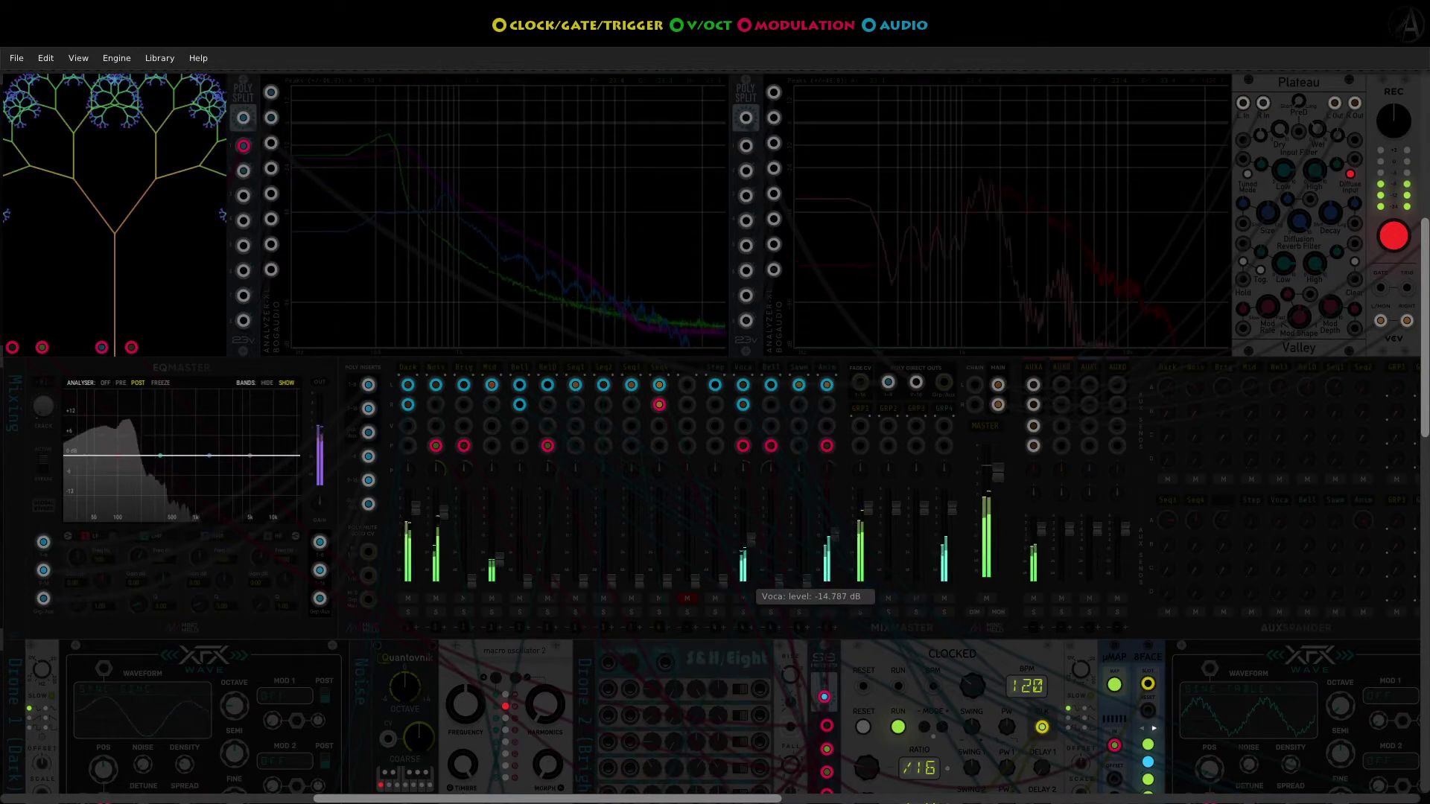
{"action": "left_click_drag", "start_coordinate": [750, 536], "coordinate": [749, 528]}
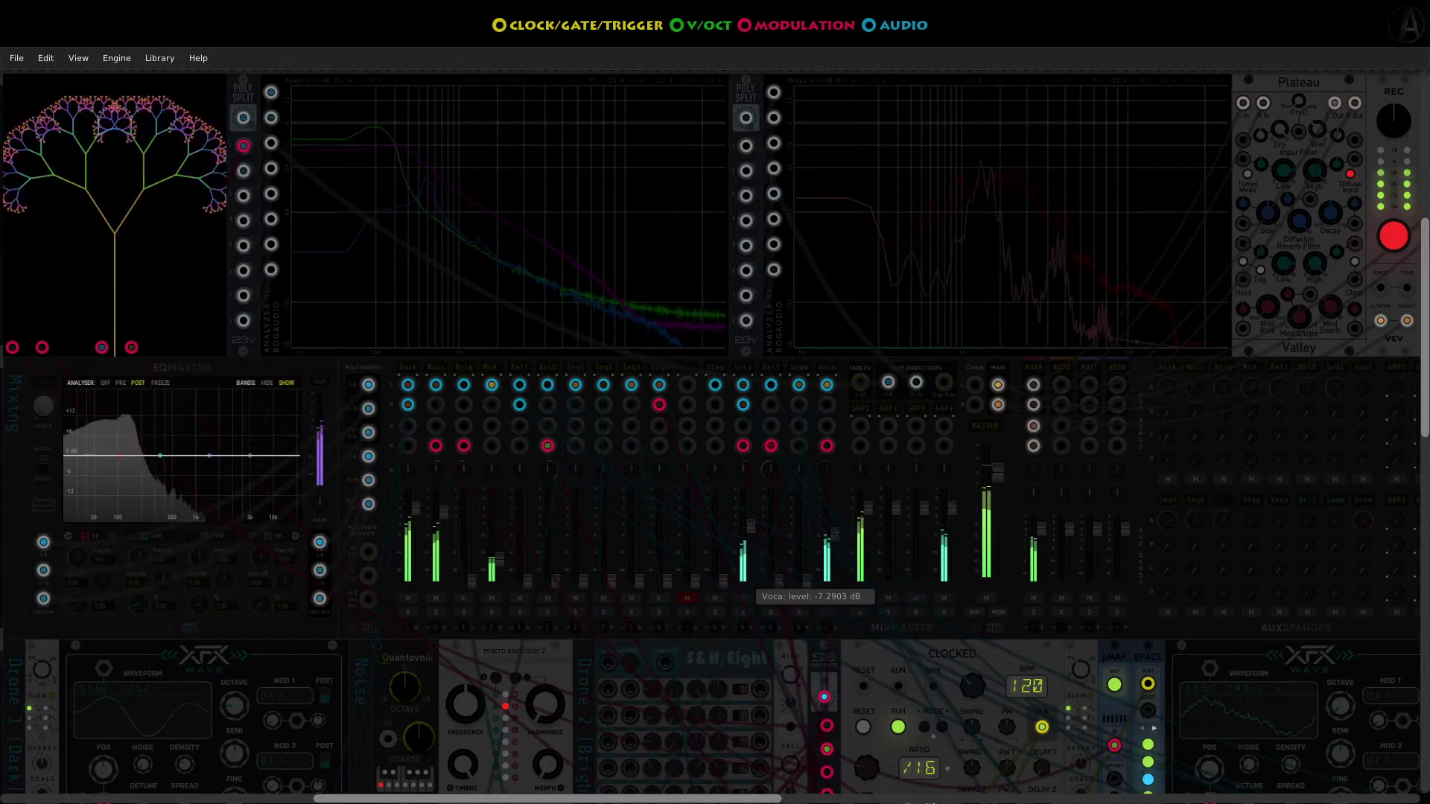
{"action": "left_click_drag", "start_coordinate": [750, 529], "coordinate": [750, 520]}
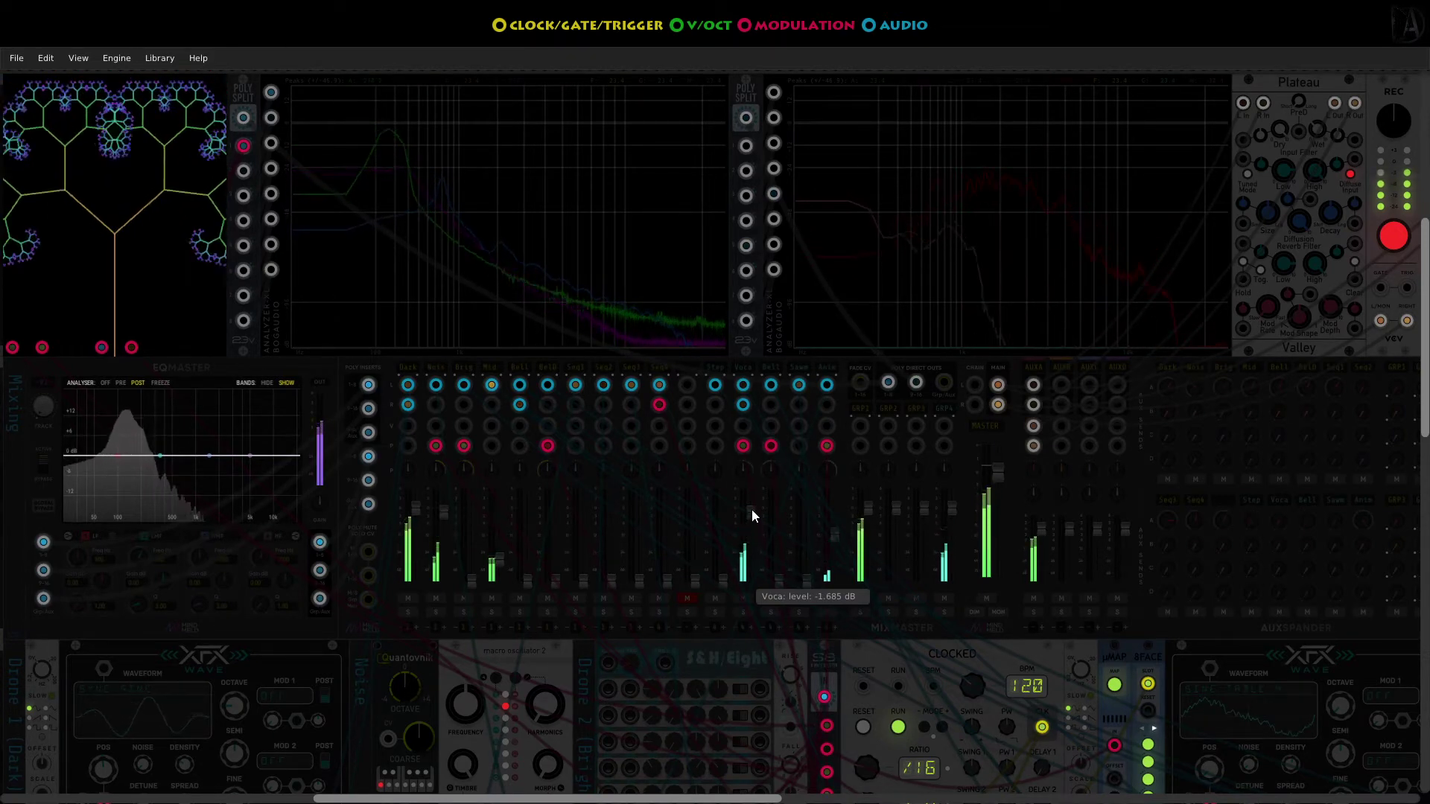
{"action": "left_click_drag", "start_coordinate": [752, 510], "coordinate": [752, 505]}
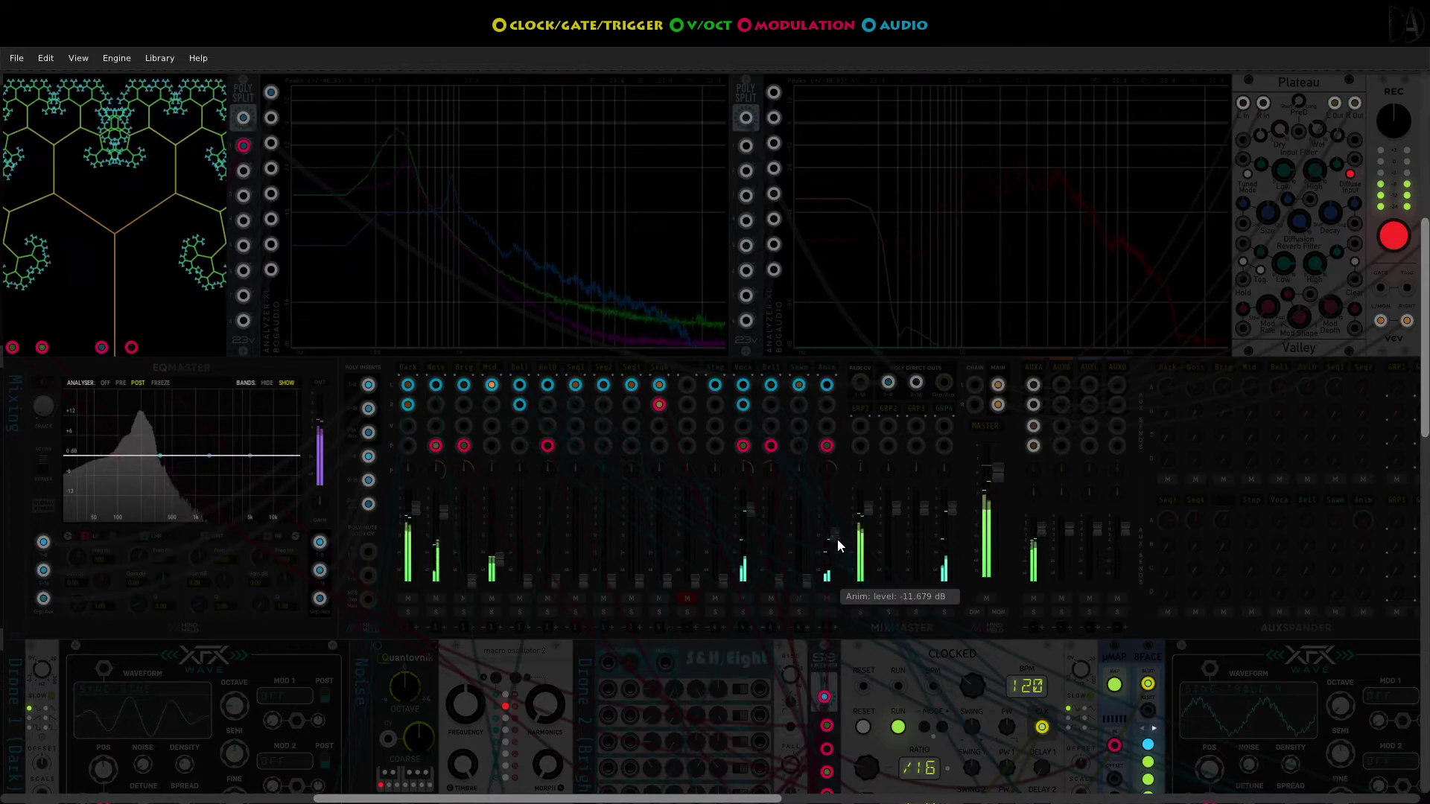
- Lower the Mid channel and bring Voca down to about -11 dB, fading the Anim channel nearly out and back in
{"action": "left_click_drag", "start_coordinate": [833, 539], "coordinate": [833, 585]}
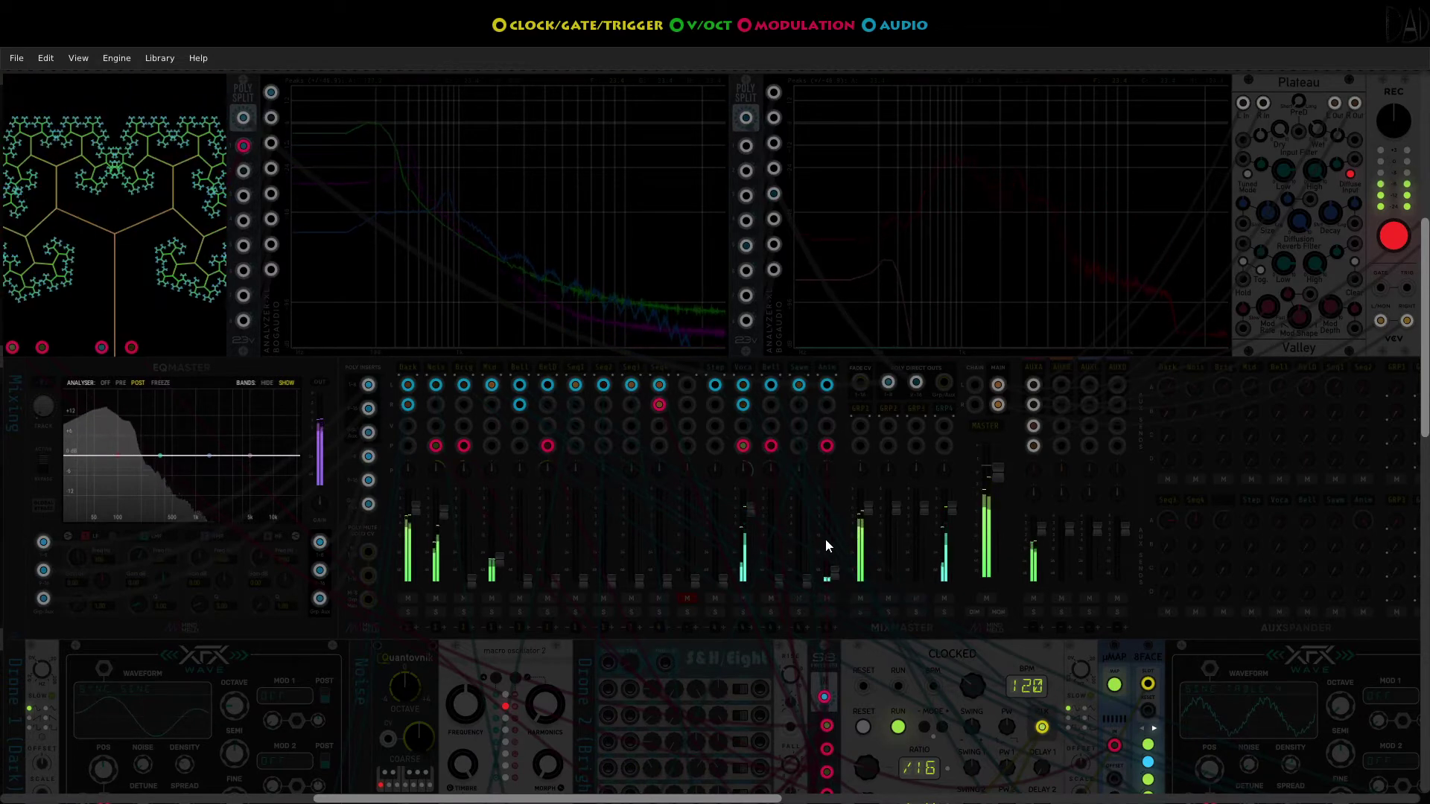
{"action": "left_click_drag", "start_coordinate": [504, 566], "coordinate": [505, 577]}
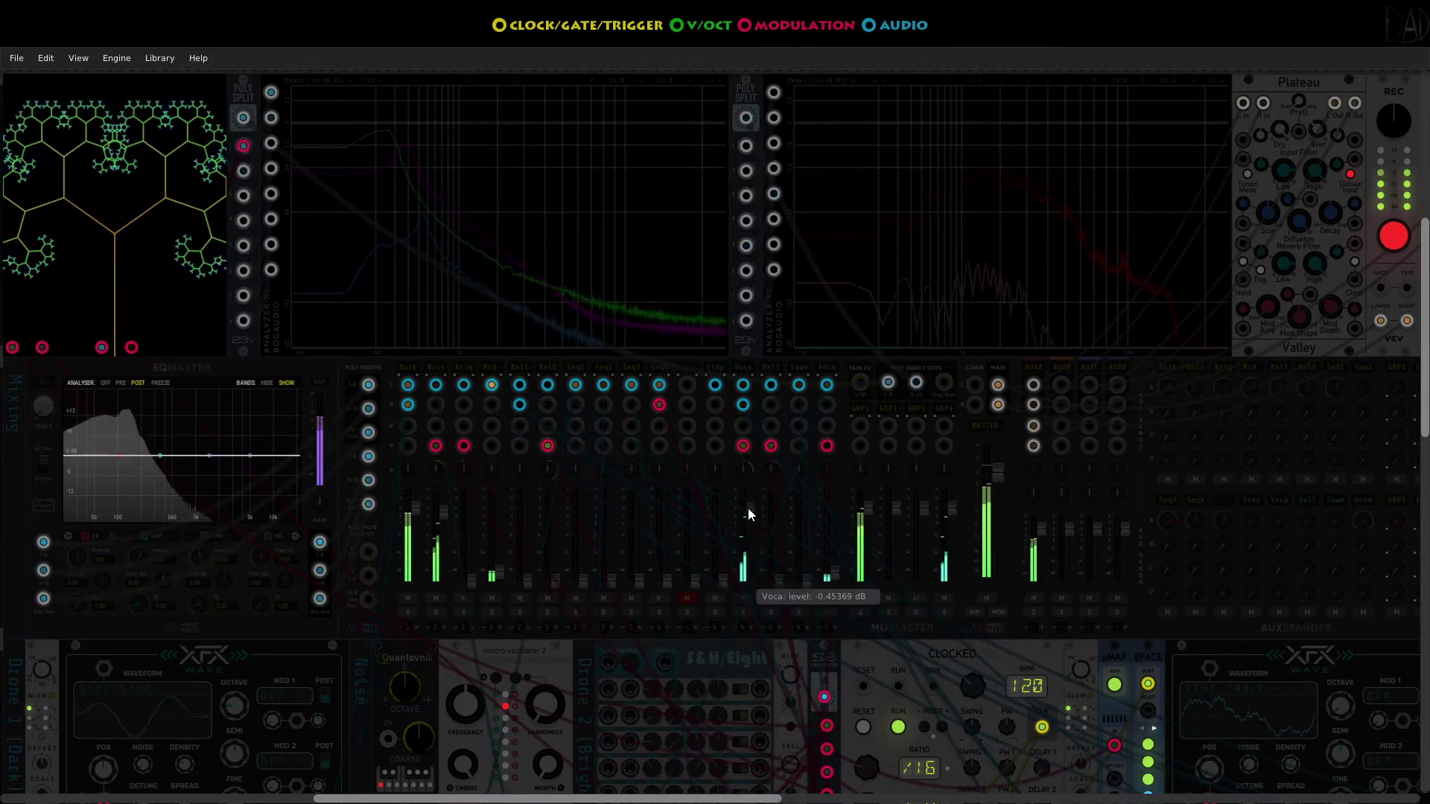
{"action": "left_click_drag", "start_coordinate": [748, 514], "coordinate": [748, 546]}
{"action": "left_click_drag", "start_coordinate": [838, 570], "coordinate": [837, 542]}
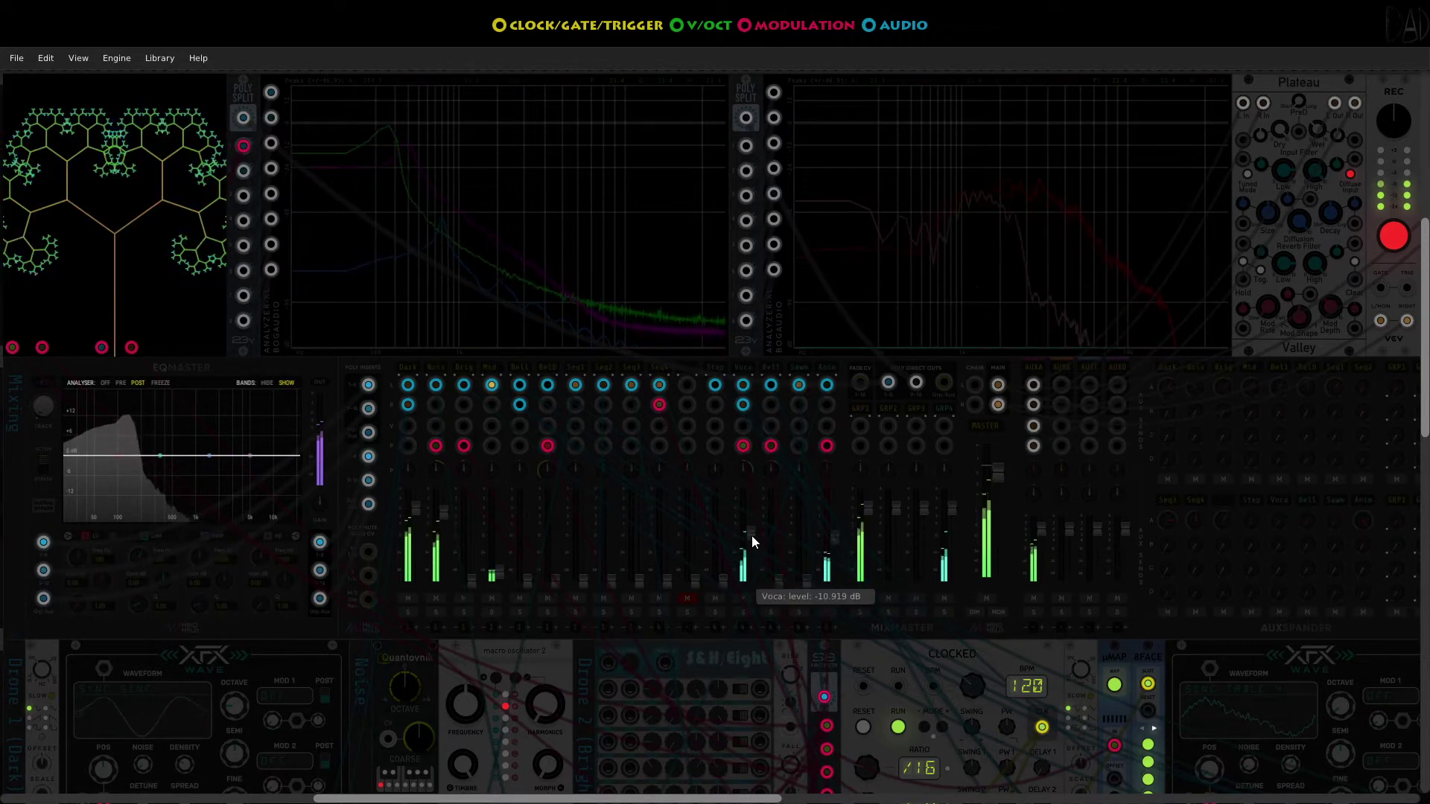
- Ride the Voca channel's level down and up, settling it at about -21 dB
{"action": "left_click_drag", "start_coordinate": [753, 536], "coordinate": [752, 555]}
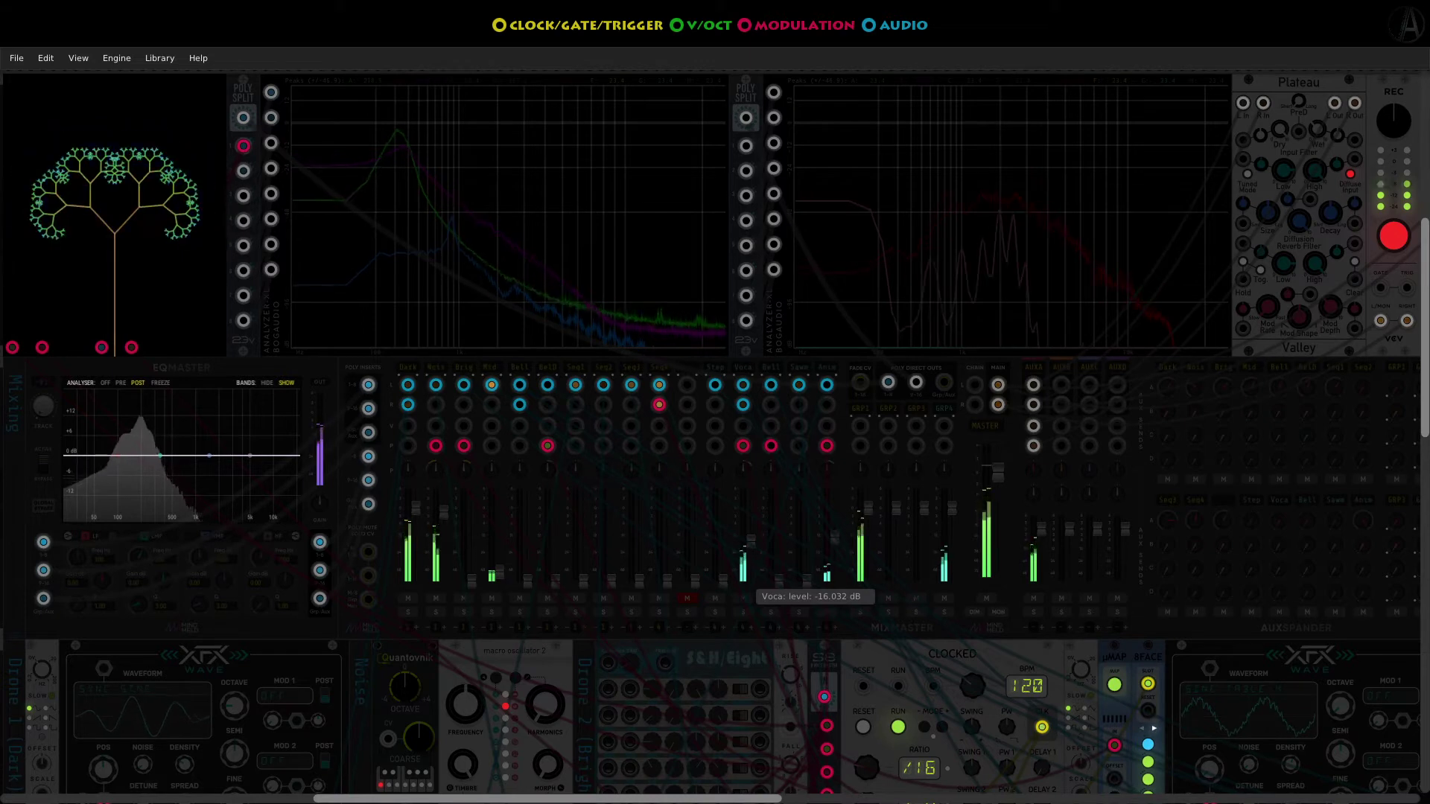
{"action": "mouse_move", "coordinate": [752, 557]}
{"action": "left_mouse_down"}
{"action": "mouse_move", "coordinate": [773, 551]}
{"action": "mouse_move", "coordinate": [802, 574]}
{"action": "mouse_move", "coordinate": [803, 541]}
{"action": "mouse_move", "coordinate": [748, 554]}
{"action": "left_mouse_up"}
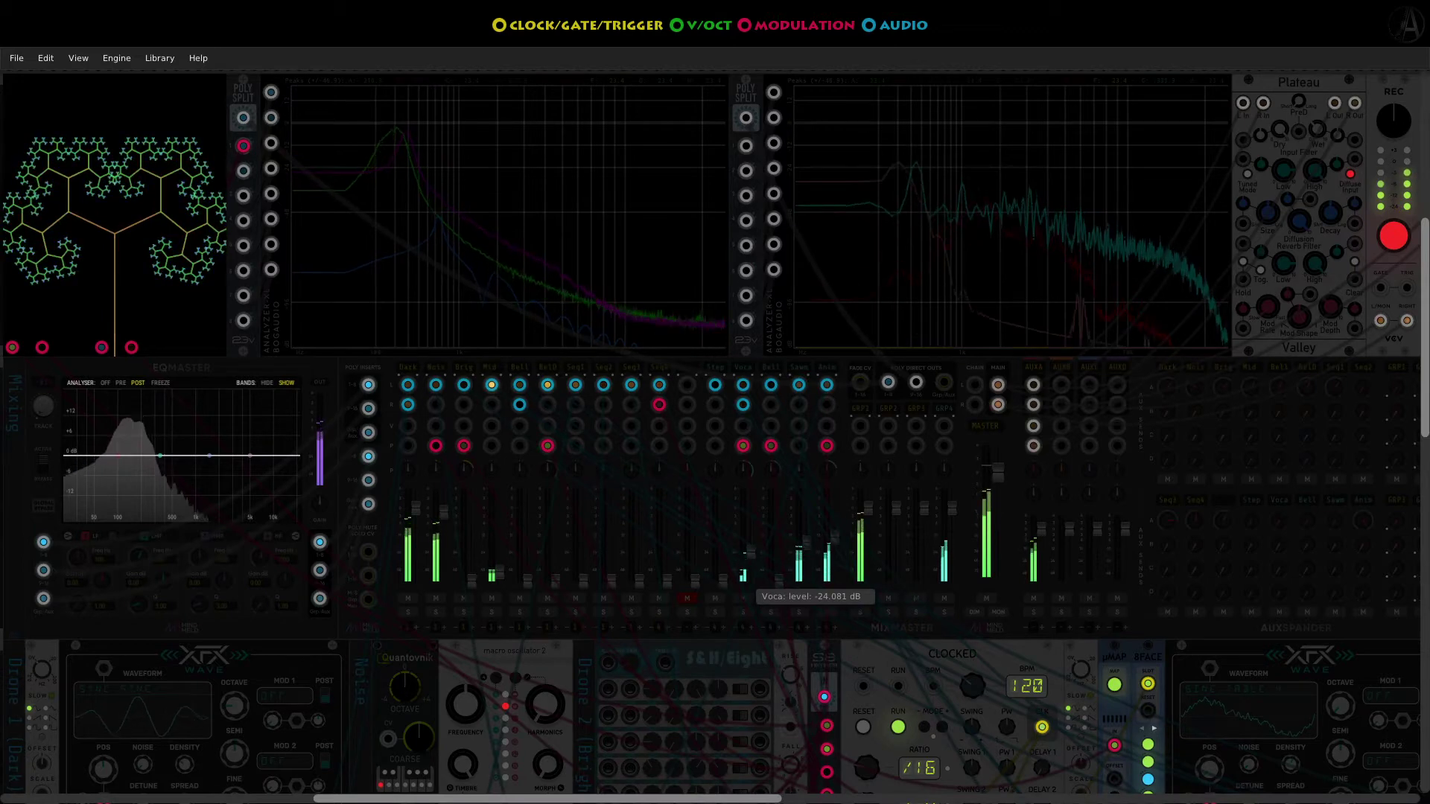
{"action": "left_click_drag", "start_coordinate": [751, 553], "coordinate": [751, 536]}
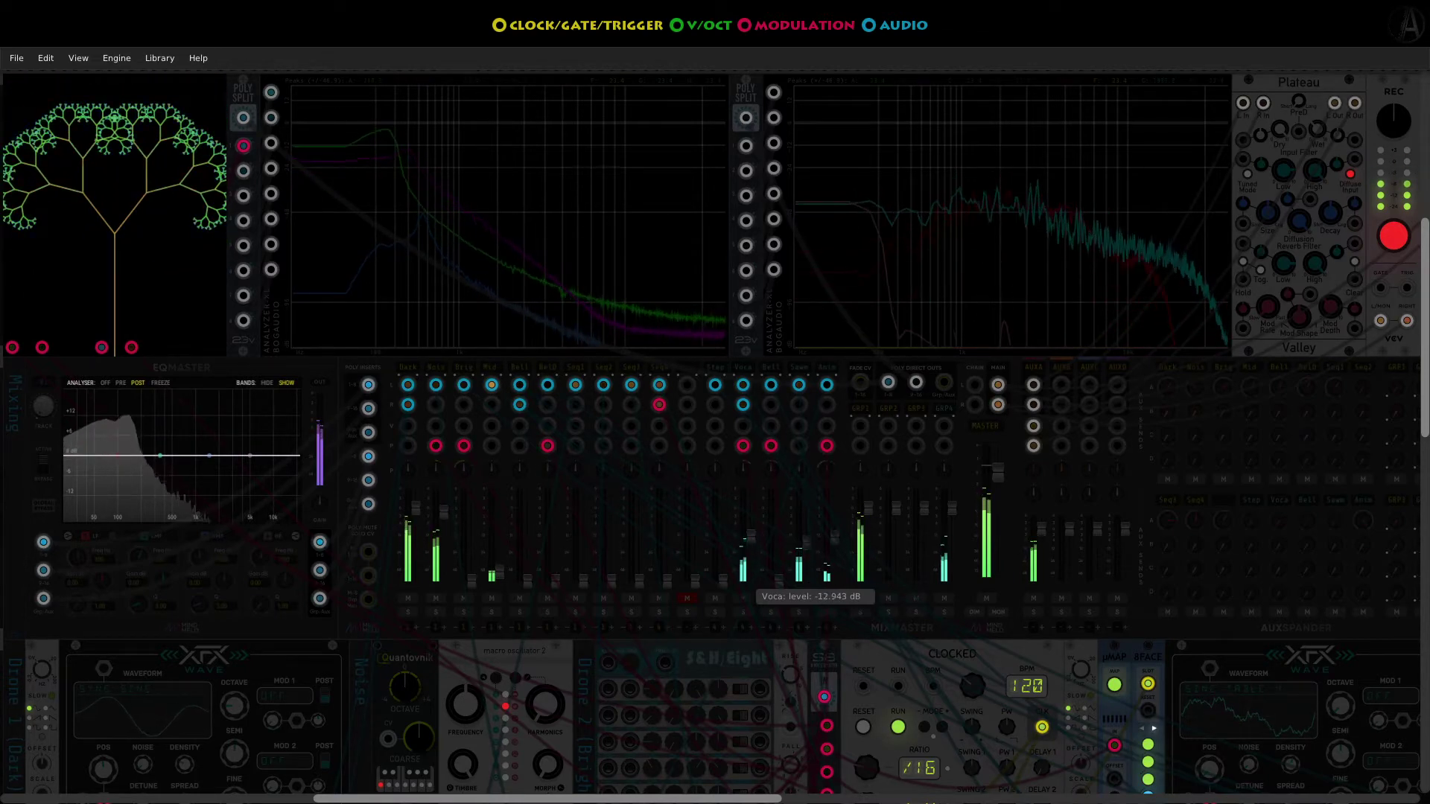
{"action": "left_click_drag", "start_coordinate": [751, 537], "coordinate": [751, 540]}
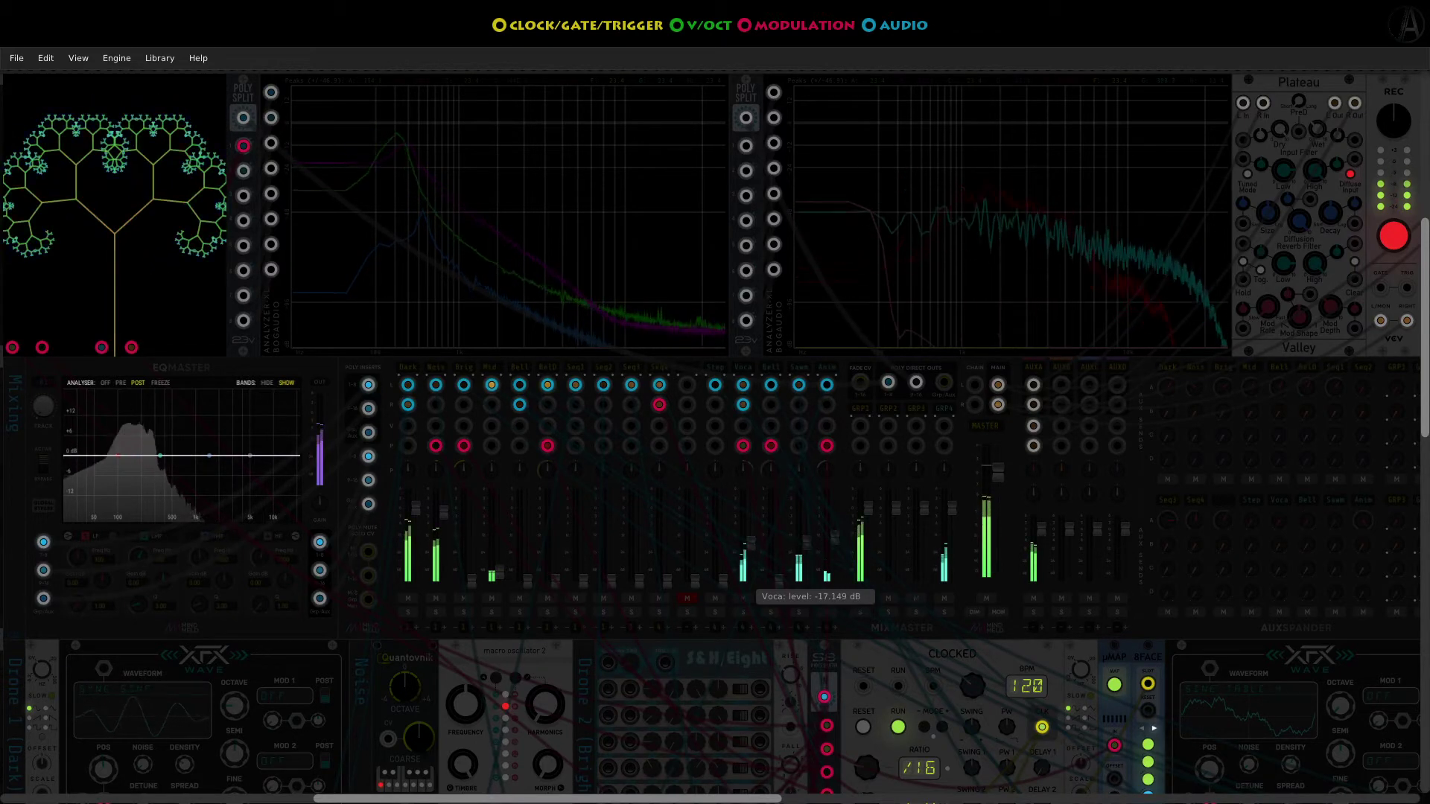
{"action": "left_click_drag", "start_coordinate": [751, 541], "coordinate": [751, 544]}
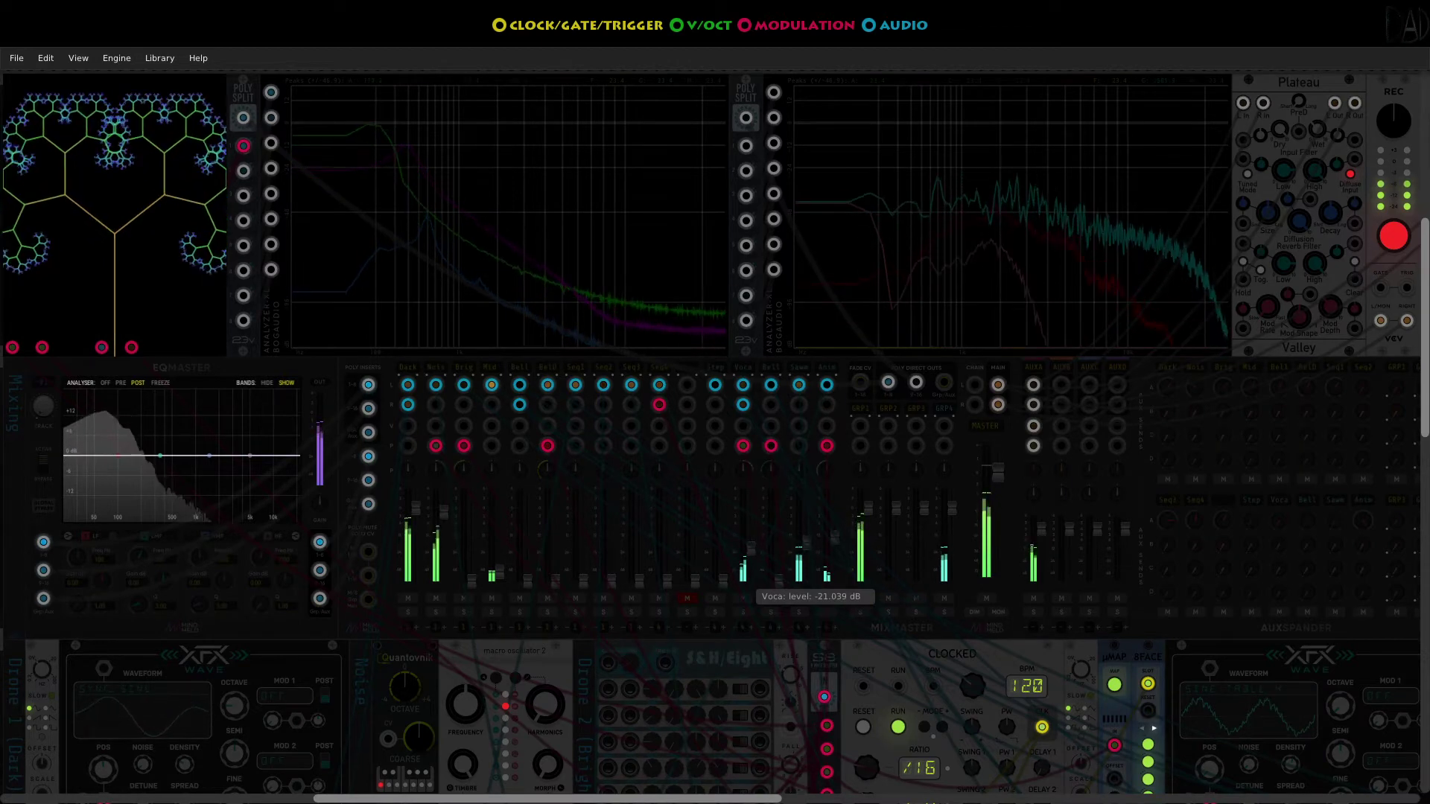
- Fade the Voca channel out completely and adjust the Sawm channel's level to about -19.5 dB
{"action": "left_click_drag", "start_coordinate": [751, 538], "coordinate": [751, 543]}
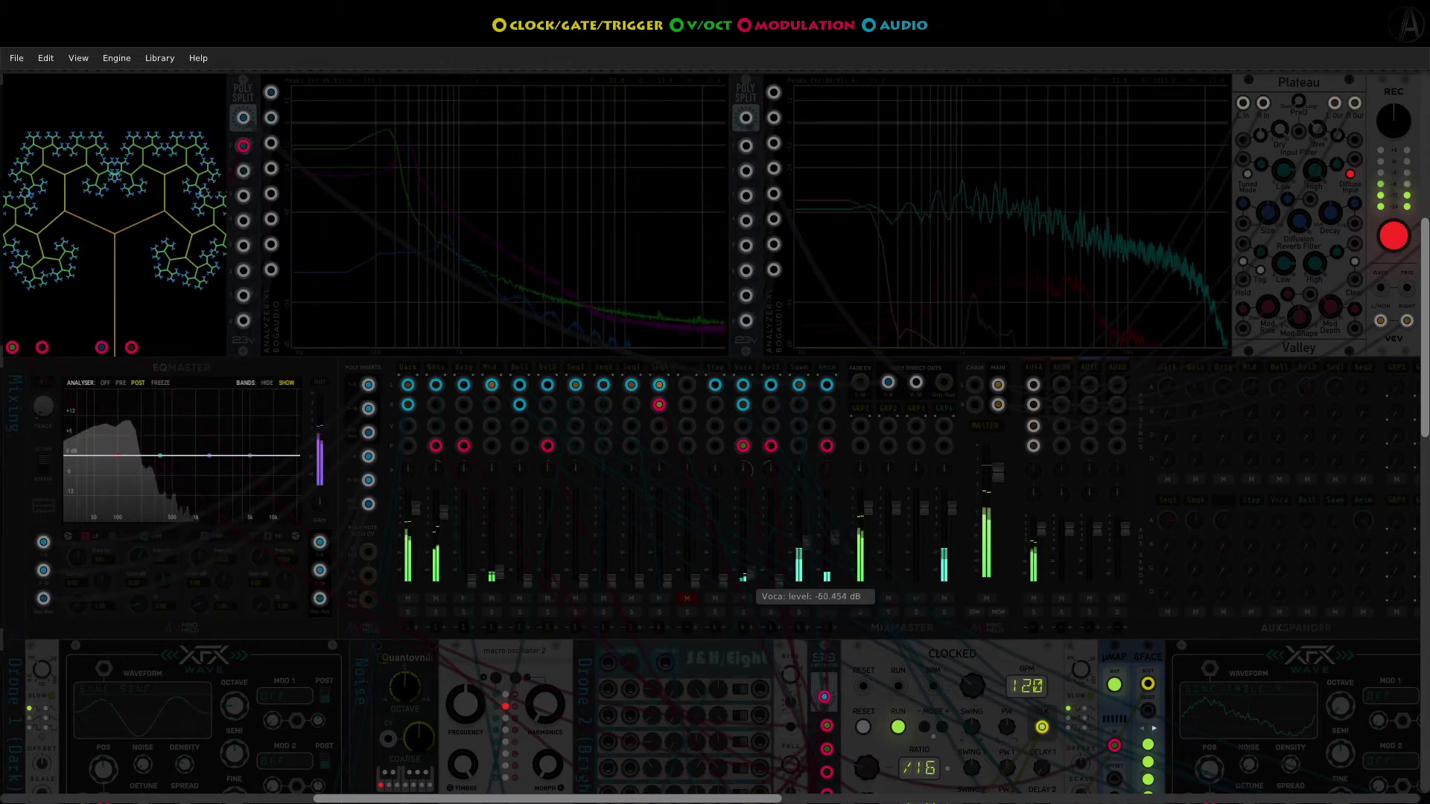
{"action": "left_click_drag", "start_coordinate": [750, 543], "coordinate": [810, 549]}
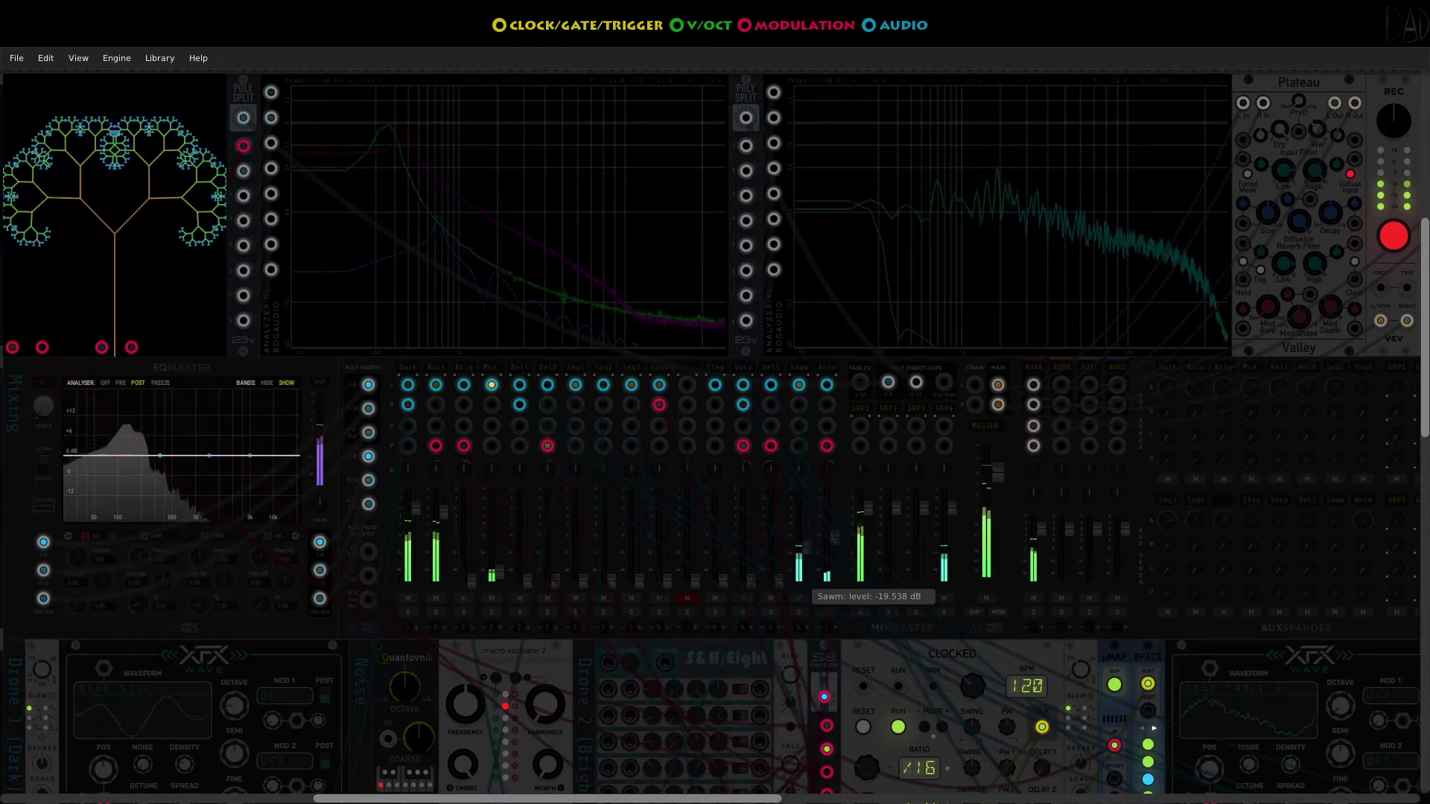
{"action": "left_click_drag", "start_coordinate": [810, 549], "coordinate": [806, 544]}
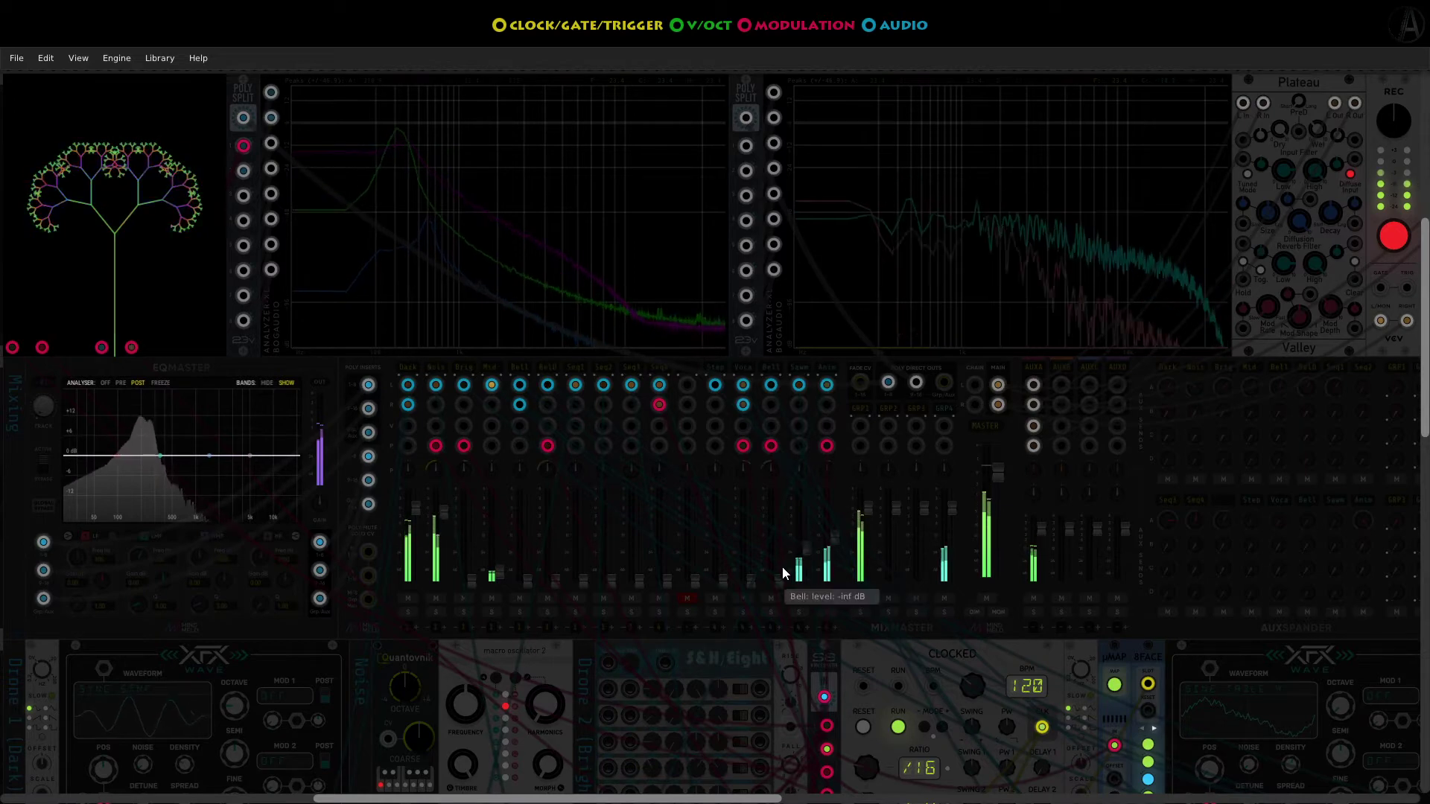
- Fade in the Bell channel beside Sawm and ride the Anim channel's level around -13 dB
{"action": "left_click_drag", "start_coordinate": [779, 579], "coordinate": [815, 583]}
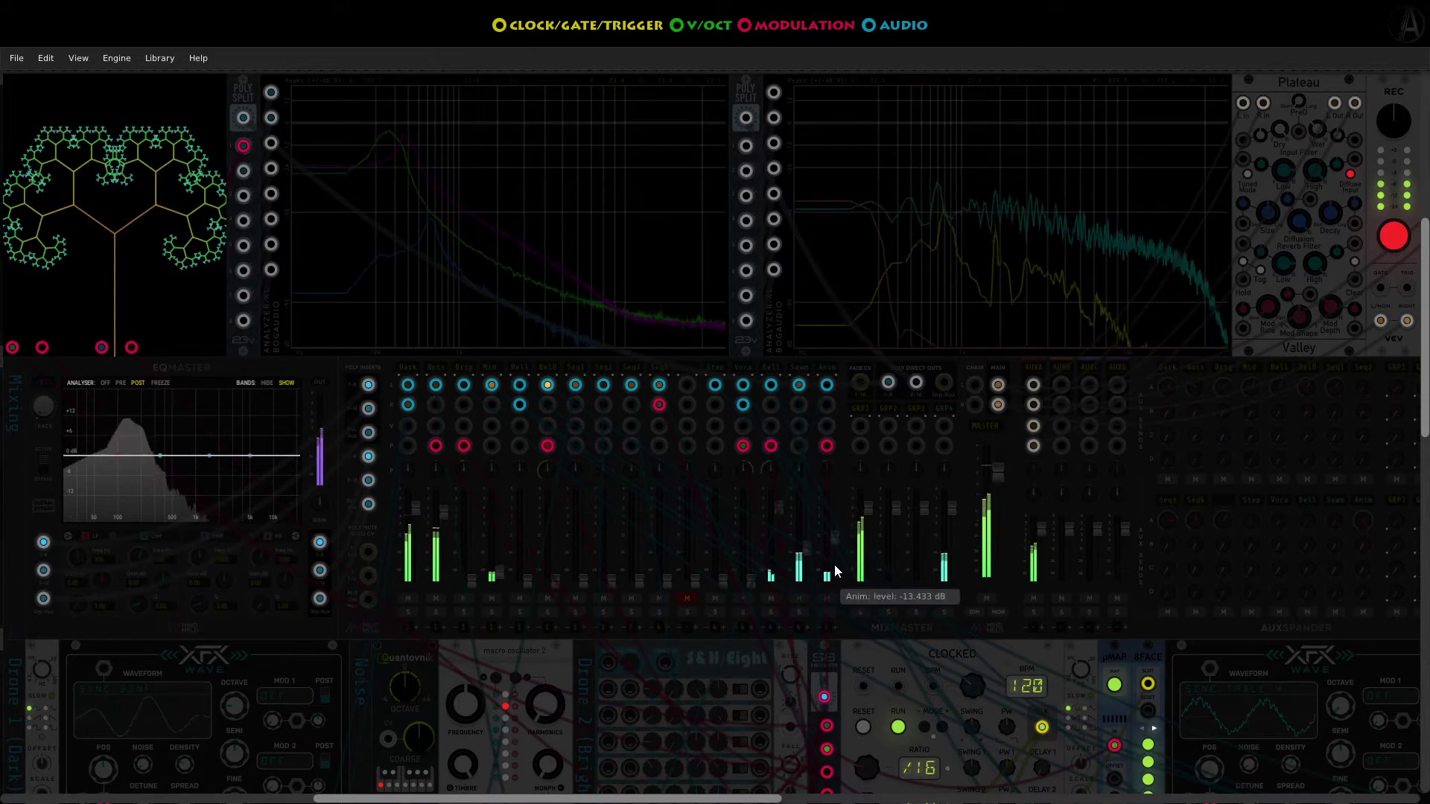
{"action": "mouse_move", "coordinate": [837, 535]}
{"action": "left_mouse_down"}
{"action": "mouse_move", "coordinate": [837, 549]}
{"action": "mouse_move", "coordinate": [837, 533]}
{"action": "left_mouse_up"}
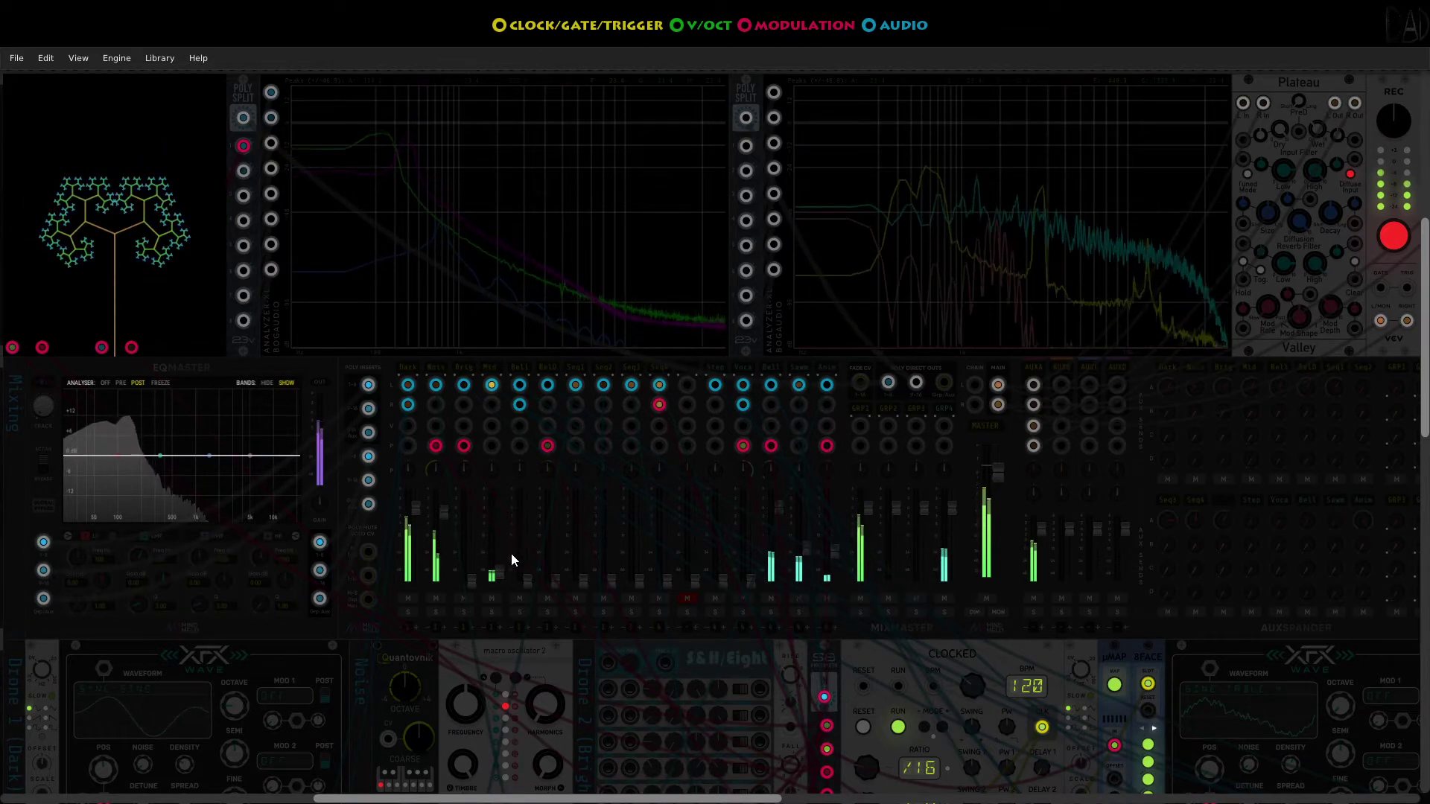
- Replace the Mid channel with the Bell channel beside it at about -15 dB, also trimming Sawm down from about -20.6 dB
{"action": "left_click_drag", "start_coordinate": [500, 577], "coordinate": [524, 551]}
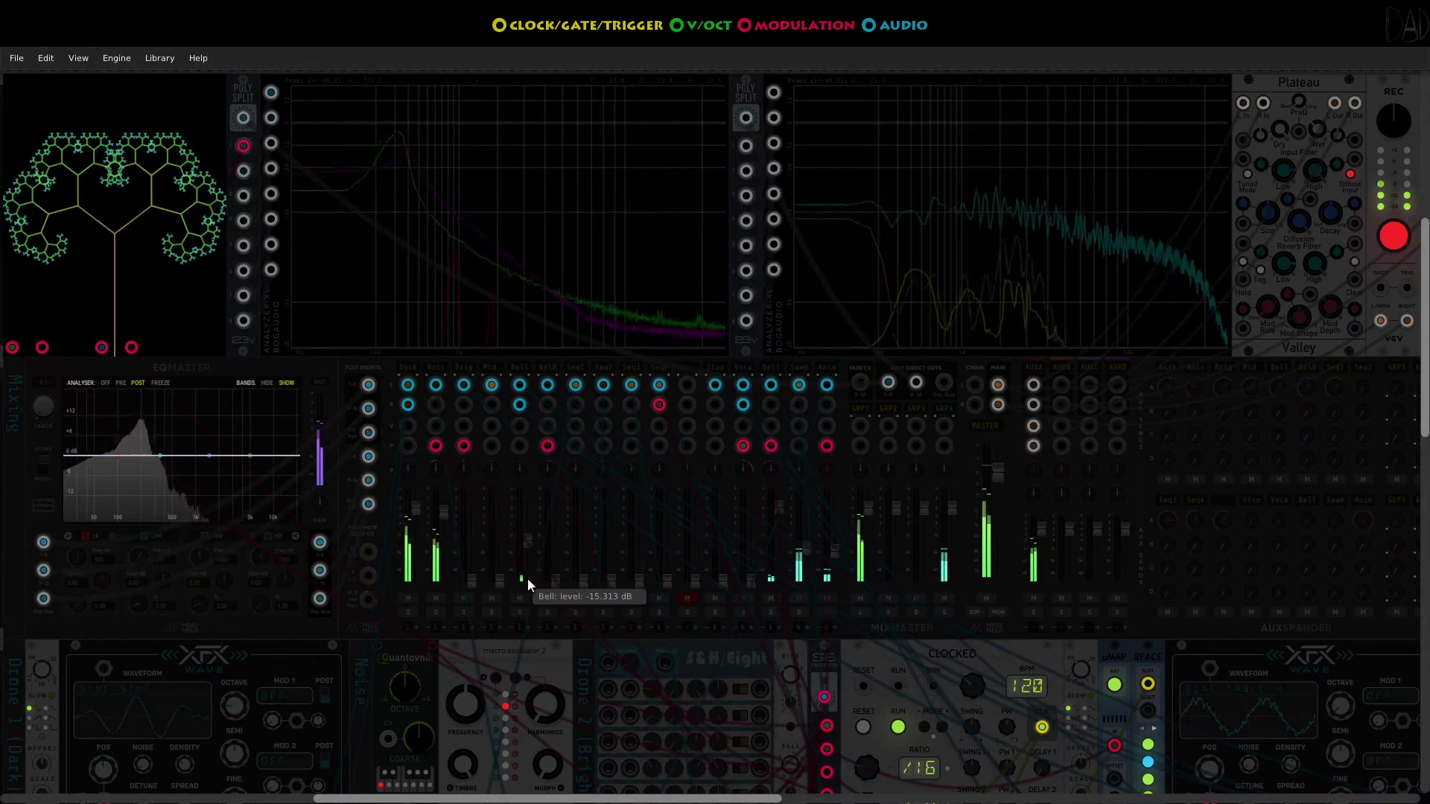
{"action": "mouse_move", "coordinate": [802, 548]}
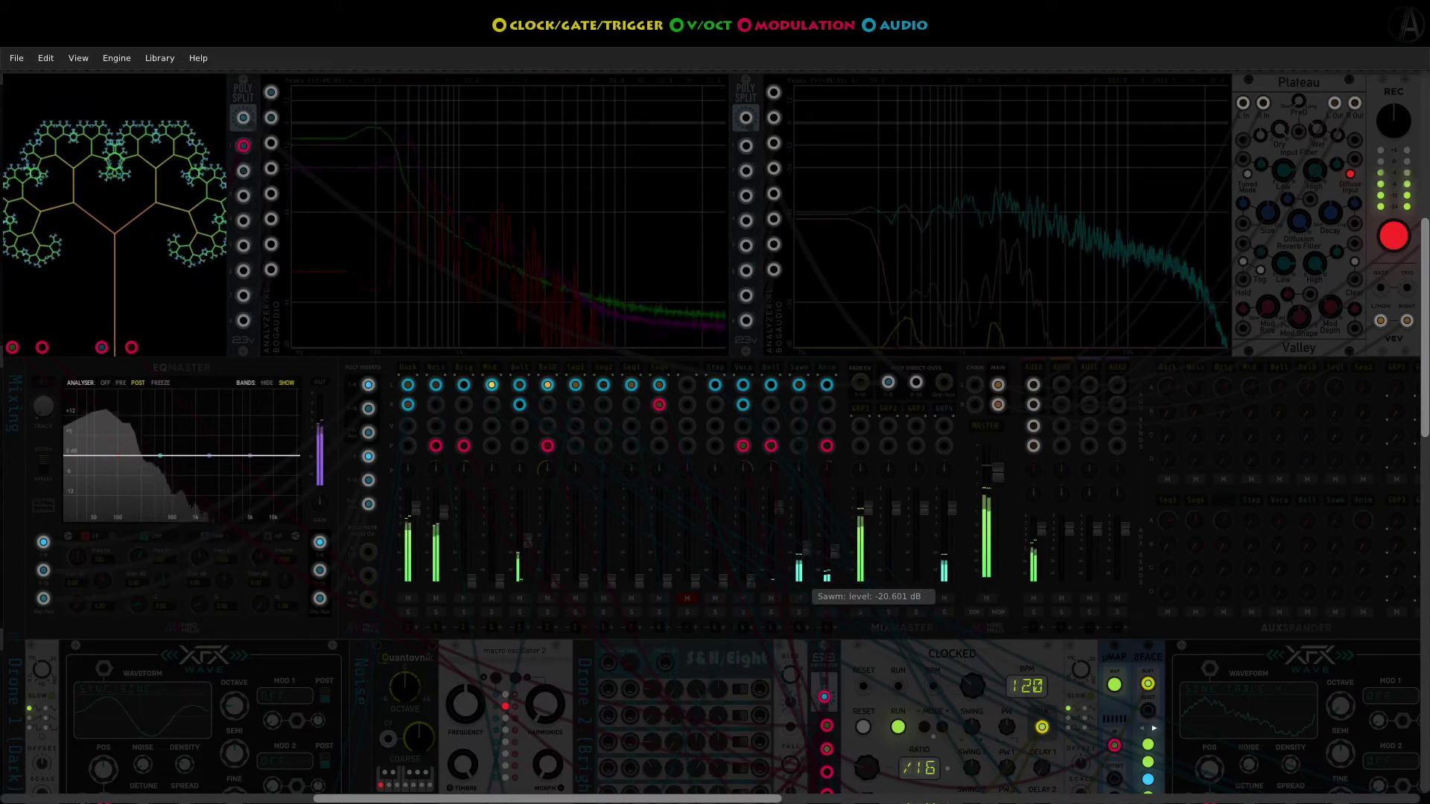
{"action": "left_click_drag", "start_coordinate": [802, 551], "coordinate": [801, 559]}
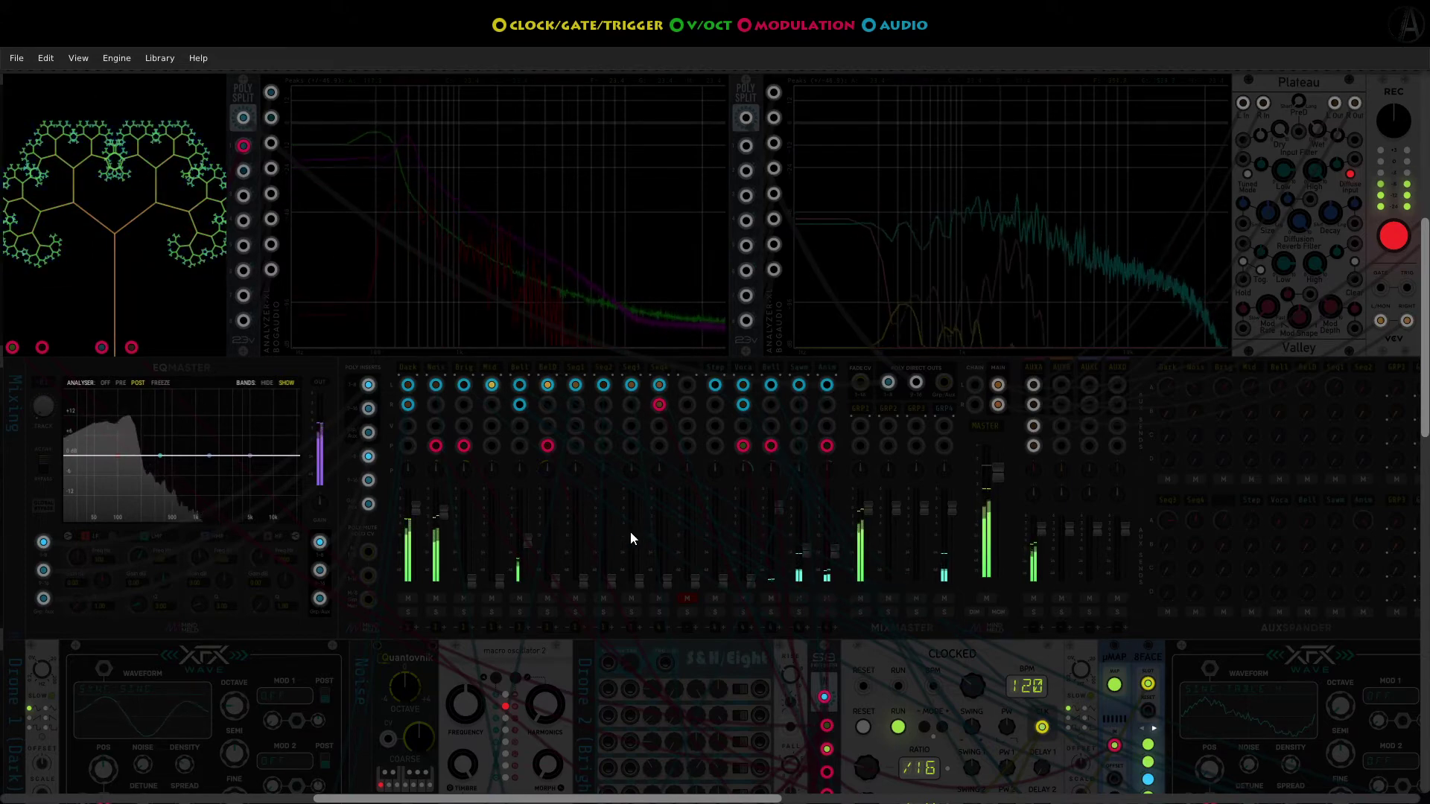
- Raise the Bell channel beside Mid gradually to about -0.7 dB, nudging the Anim channel to about -20.6 dB
{"action": "left_click_drag", "start_coordinate": [528, 539], "coordinate": [529, 527]}
{"action": "left_click_drag", "start_coordinate": [838, 556], "coordinate": [839, 557]}
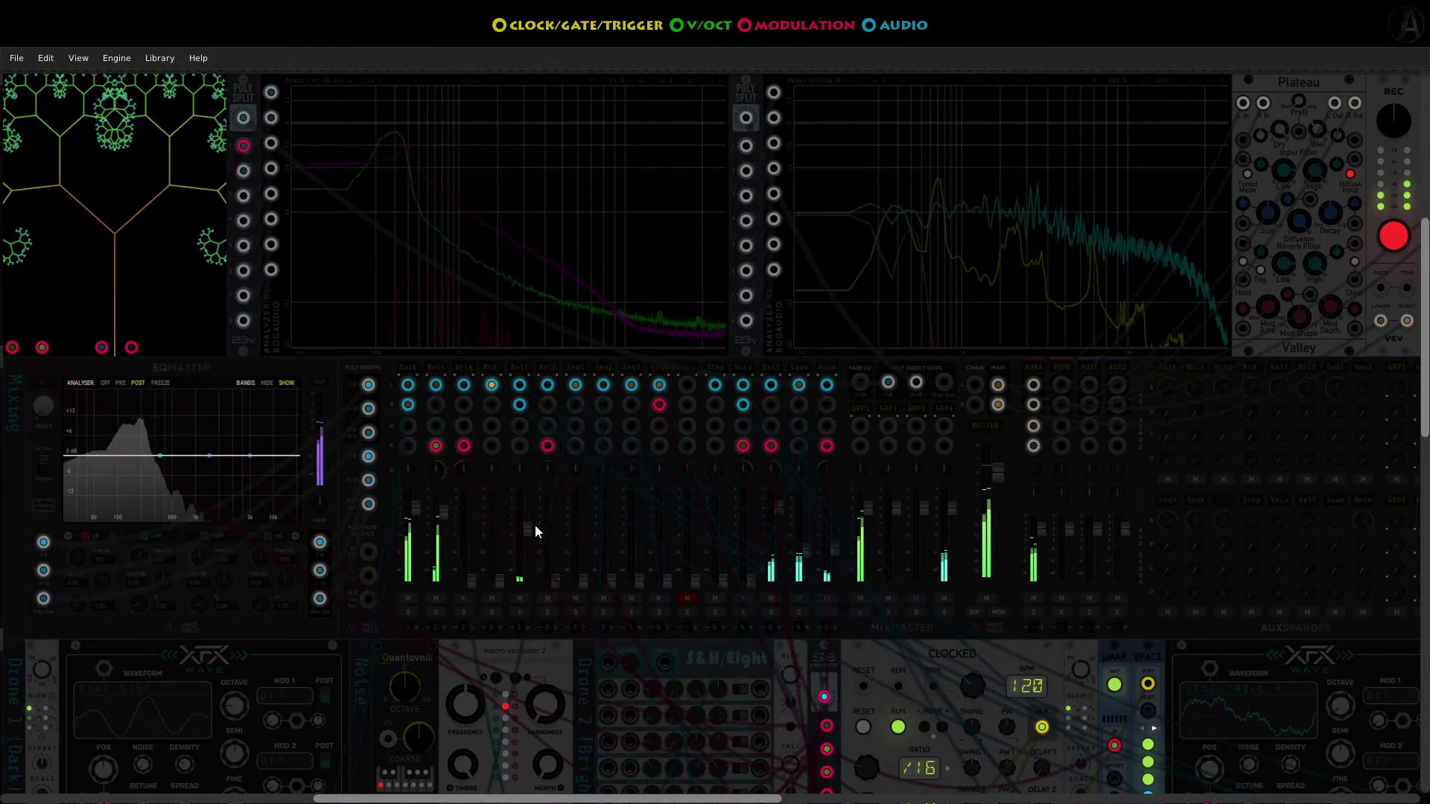
{"action": "left_click_drag", "start_coordinate": [533, 525], "coordinate": [533, 525]}
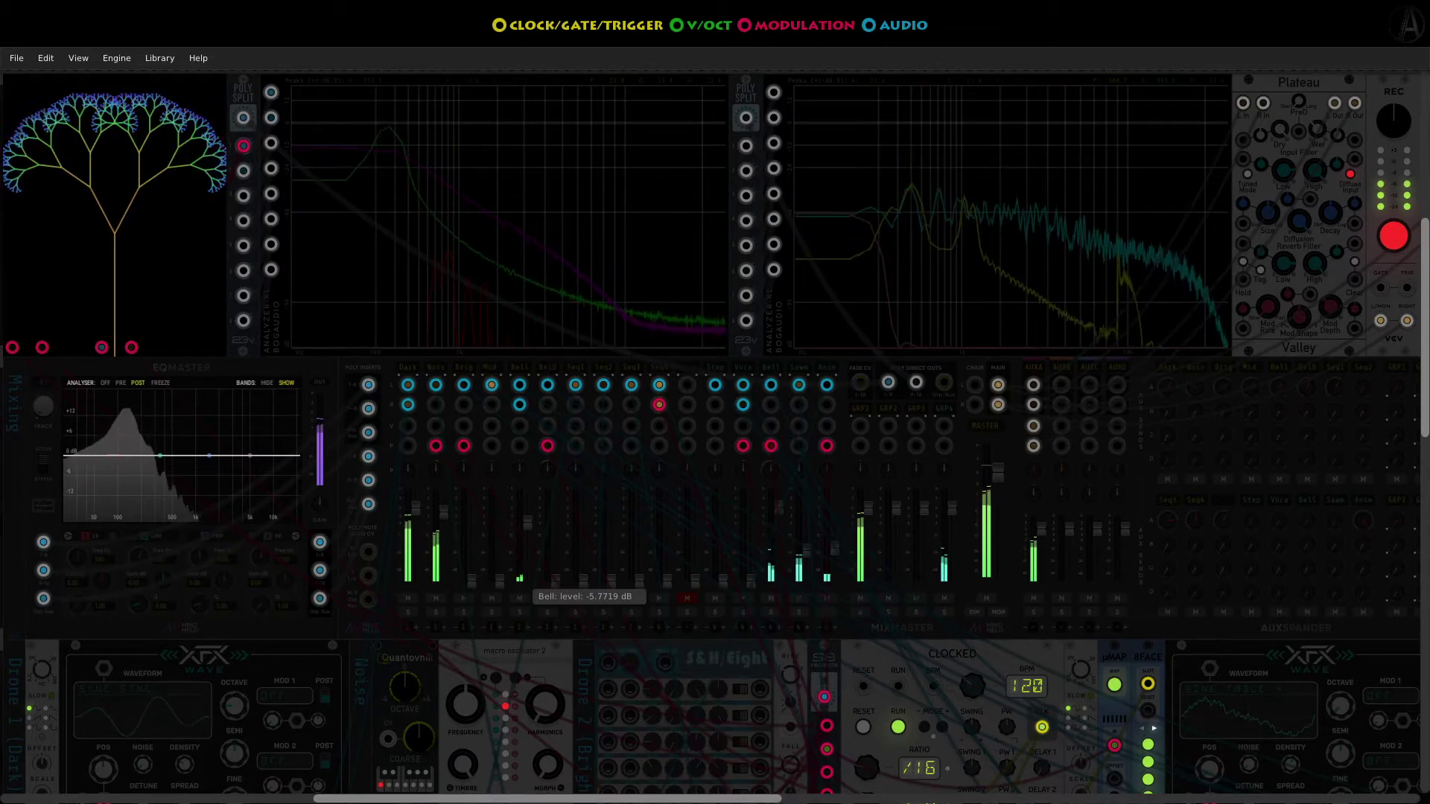
{"action": "left_click_drag", "start_coordinate": [528, 521], "coordinate": [527, 512]}
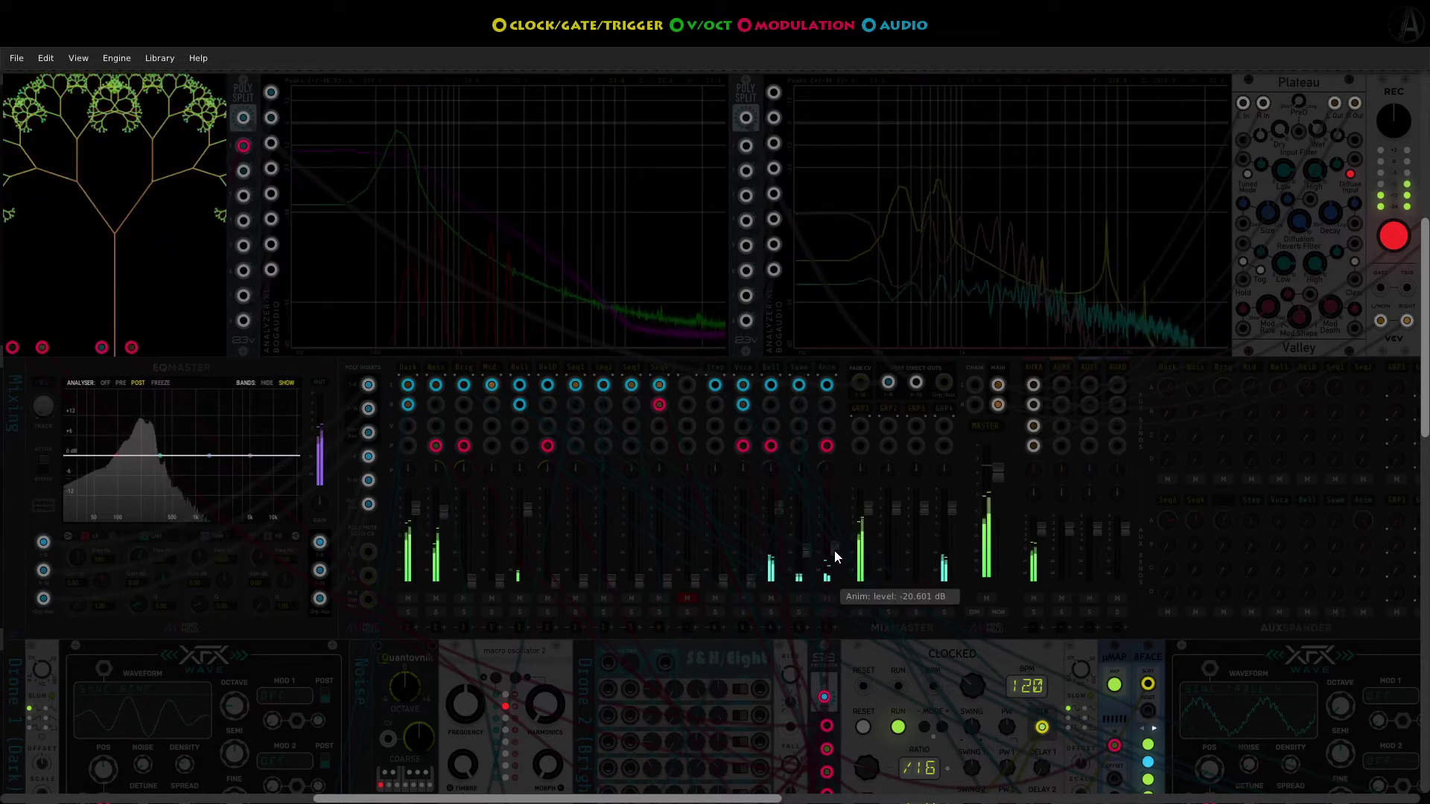
- Swell the Anim channel up to about 0.3 dB, ease it to about -2 dB and pull it back down
{"action": "left_click_drag", "start_coordinate": [827, 544], "coordinate": [827, 521]}
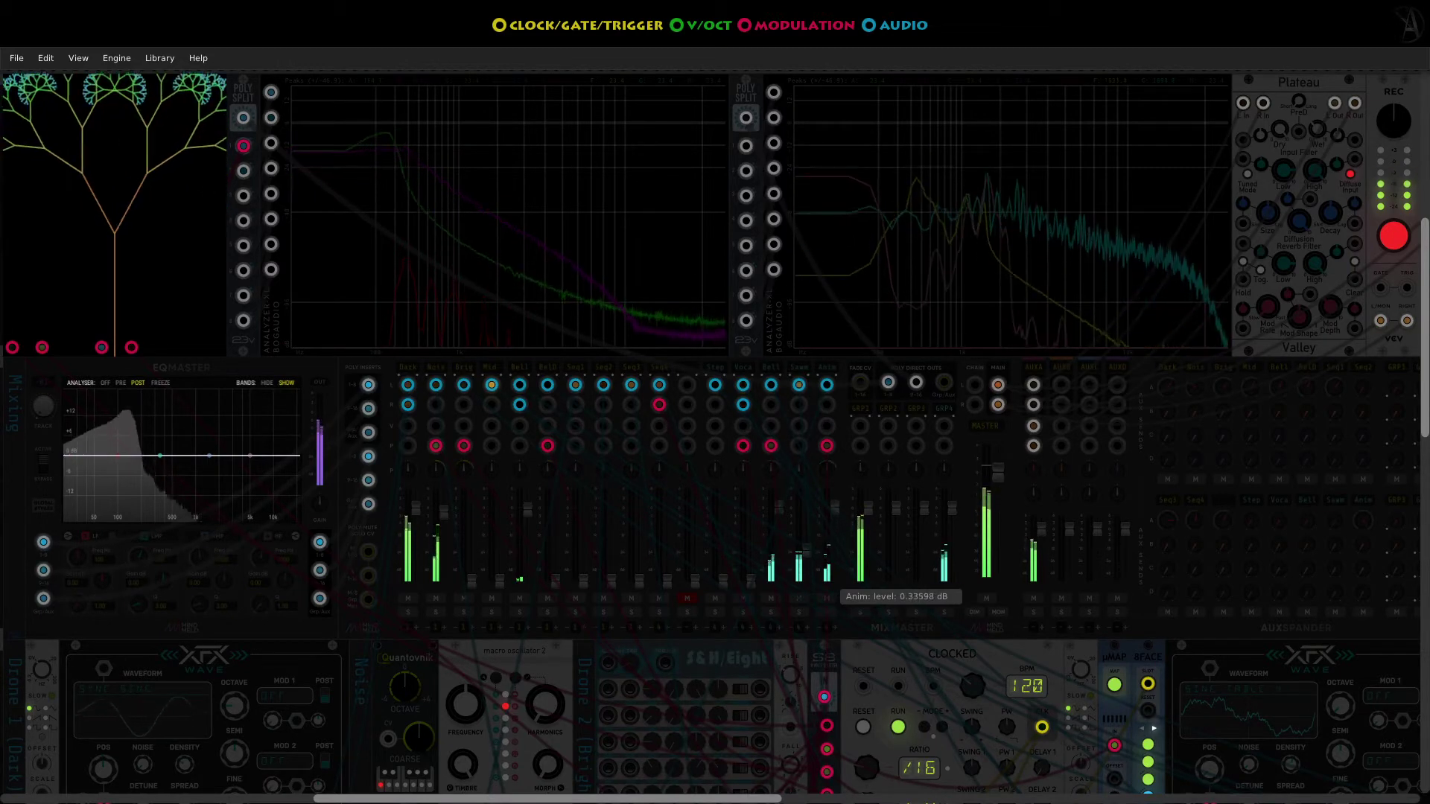
{"action": "left_click_drag", "start_coordinate": [827, 516], "coordinate": [827, 522]}
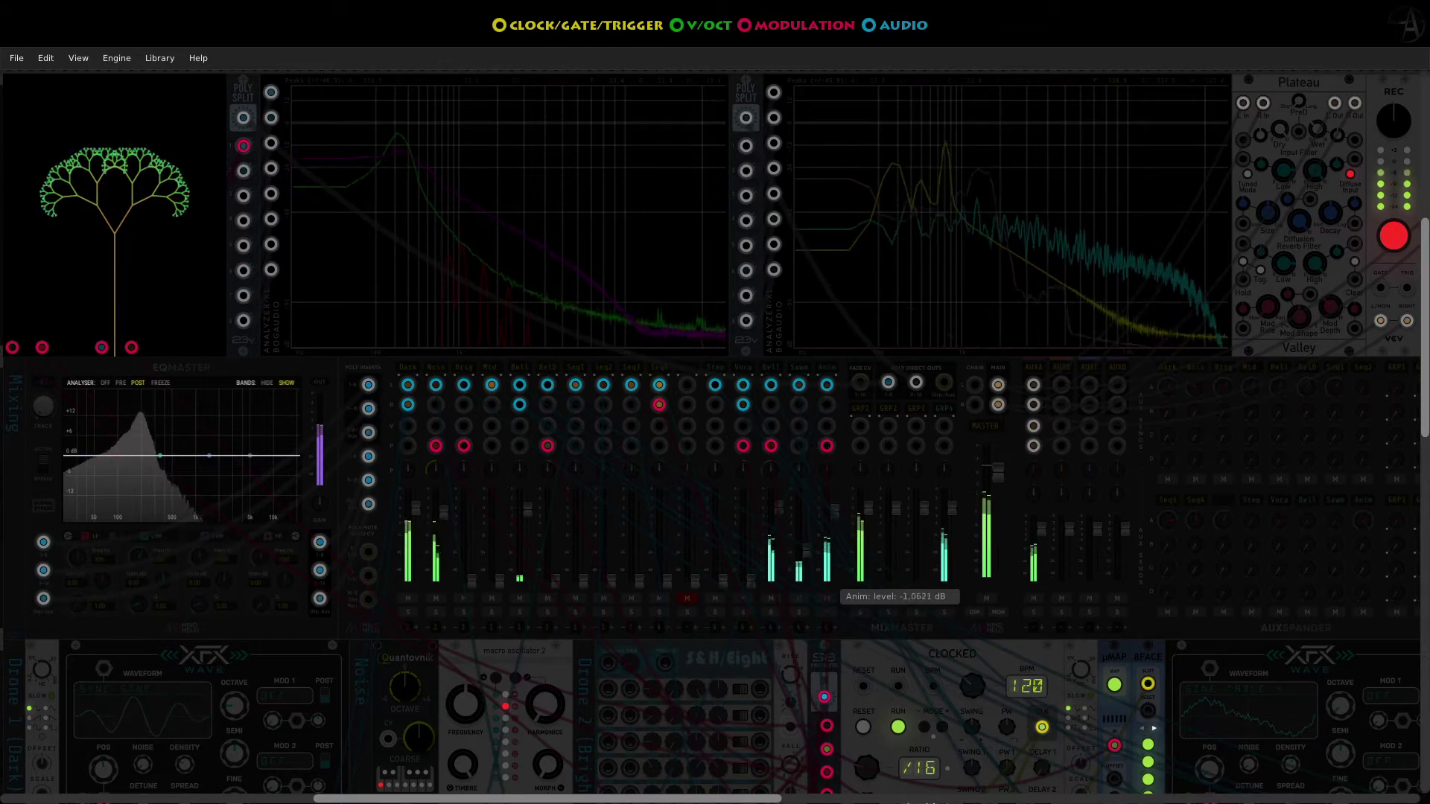
{"action": "left_click_drag", "start_coordinate": [827, 516], "coordinate": [827, 536]}
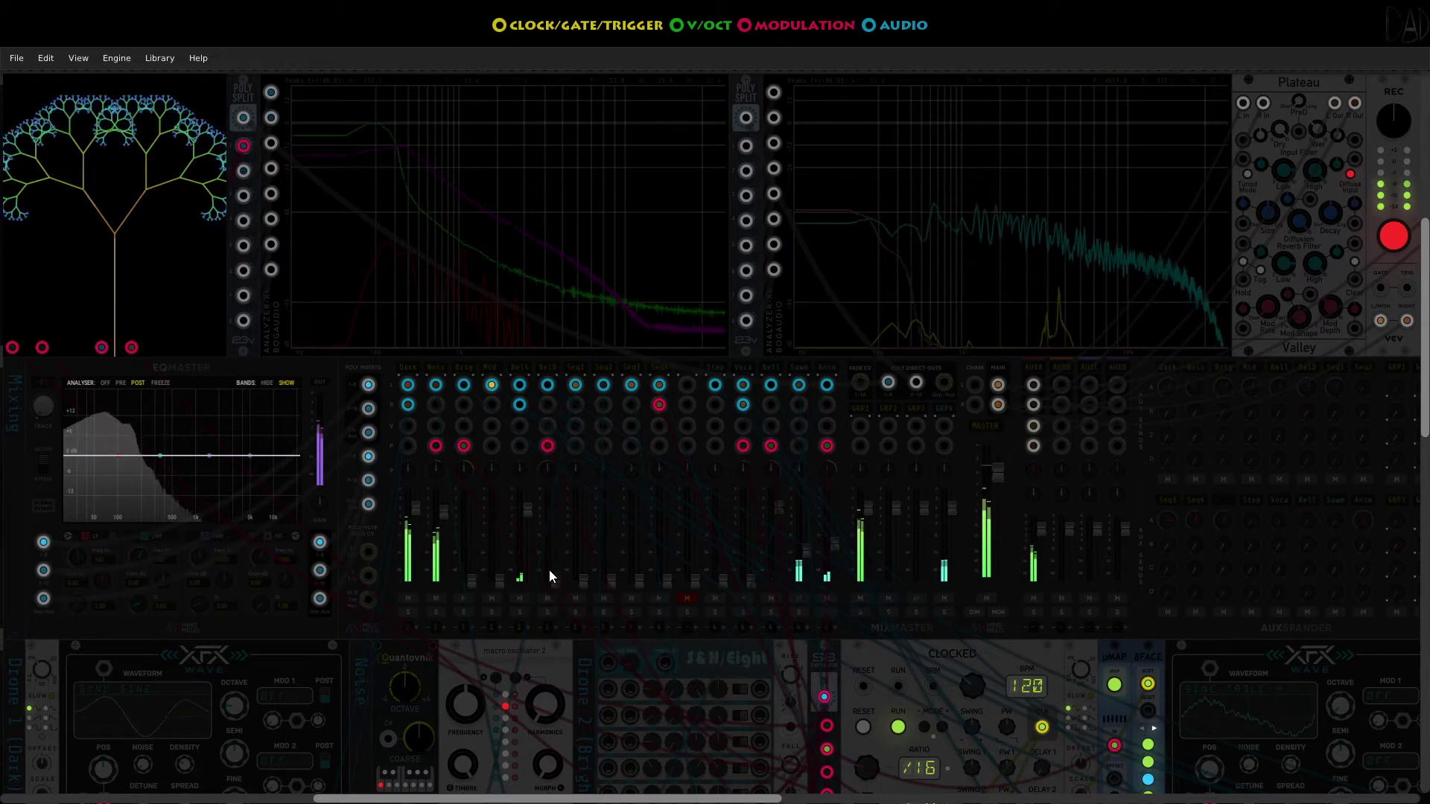
- Fade in the BelD channel gradually past about -29 dB and nudge the Bell channel beside Sawm slightly above 0 dB
{"action": "left_click_drag", "start_coordinate": [554, 580], "coordinate": [554, 557]}
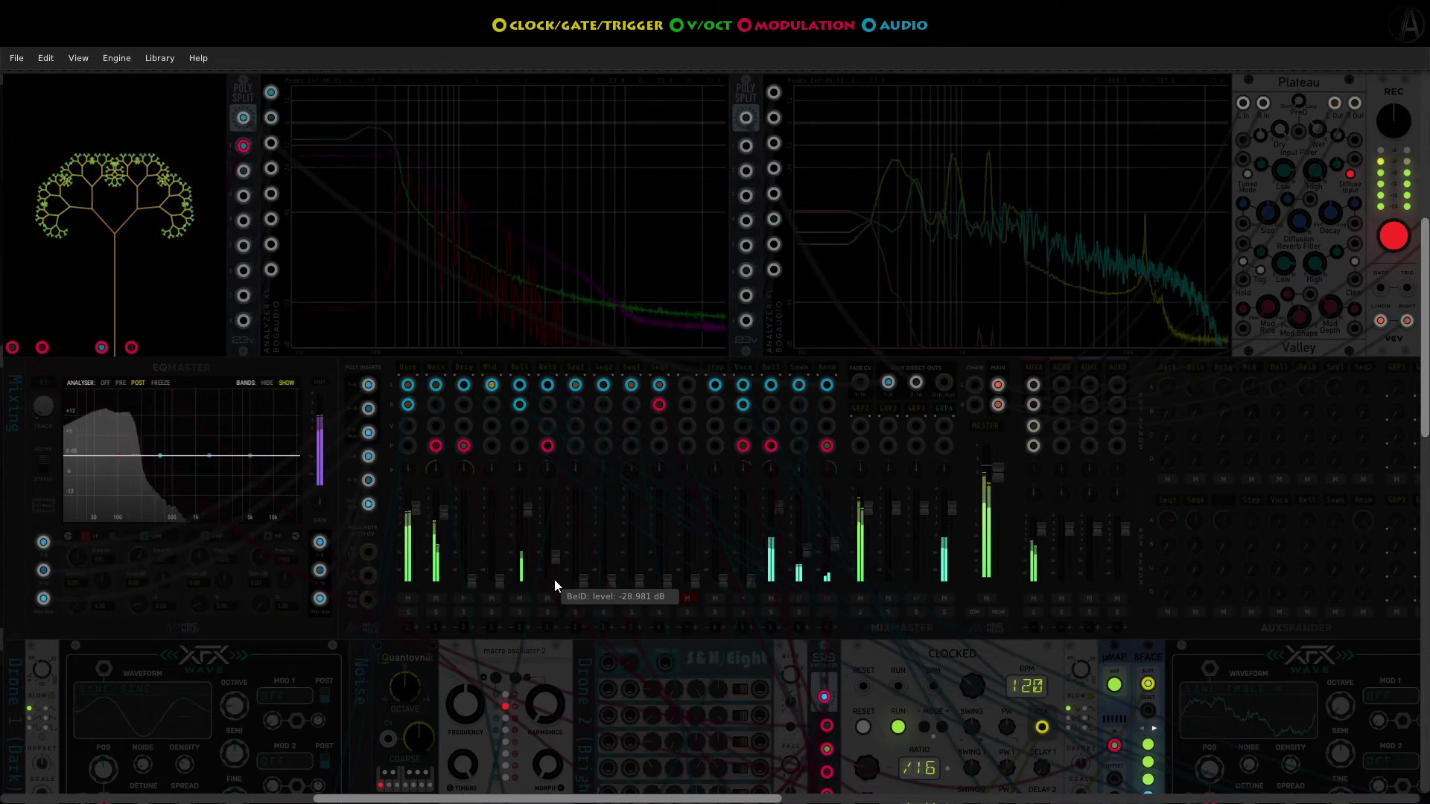
{"action": "mouse_move", "coordinate": [837, 545]}
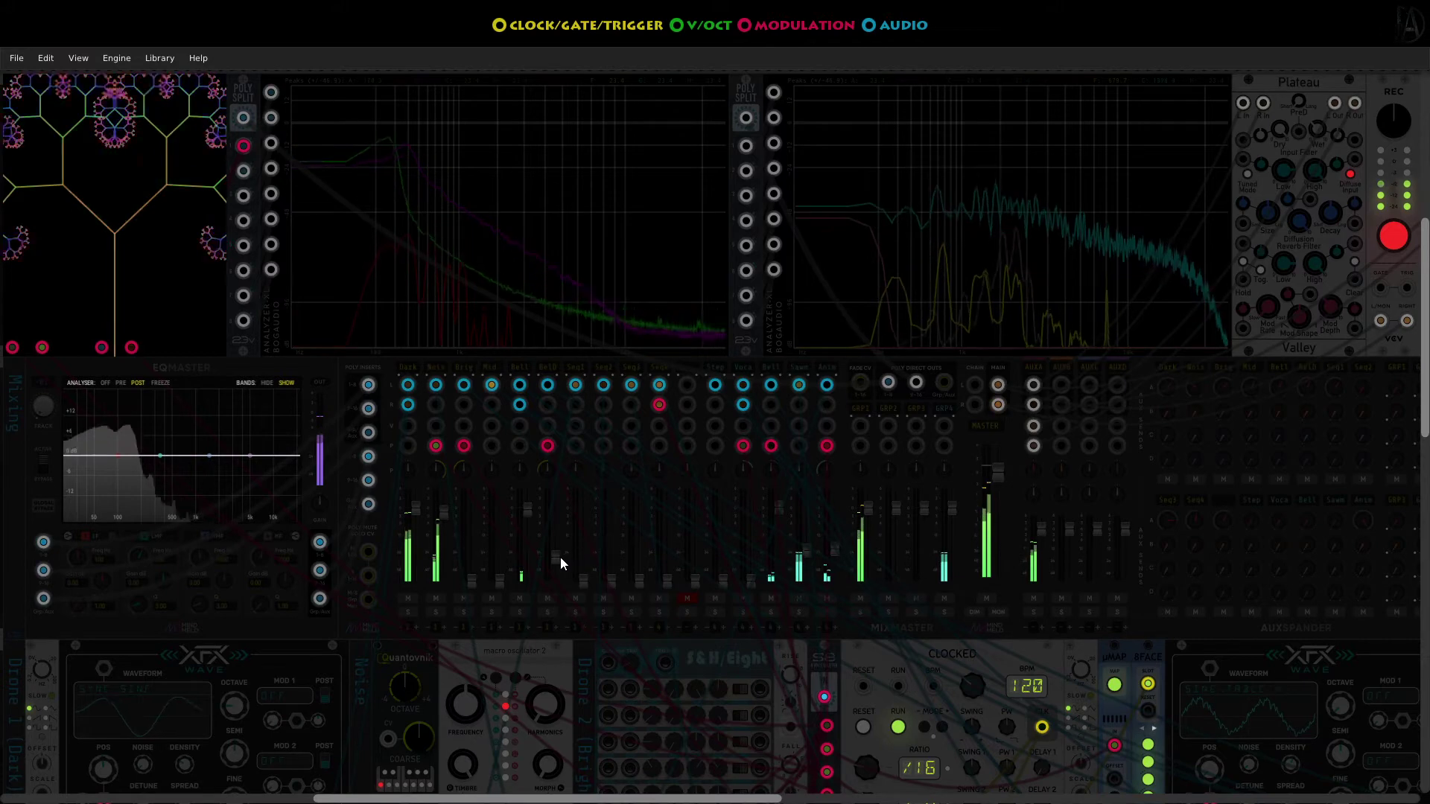
{"action": "mouse_move", "coordinate": [560, 564]}
{"action": "left_click_drag", "start_coordinate": [557, 557], "coordinate": [557, 549]}
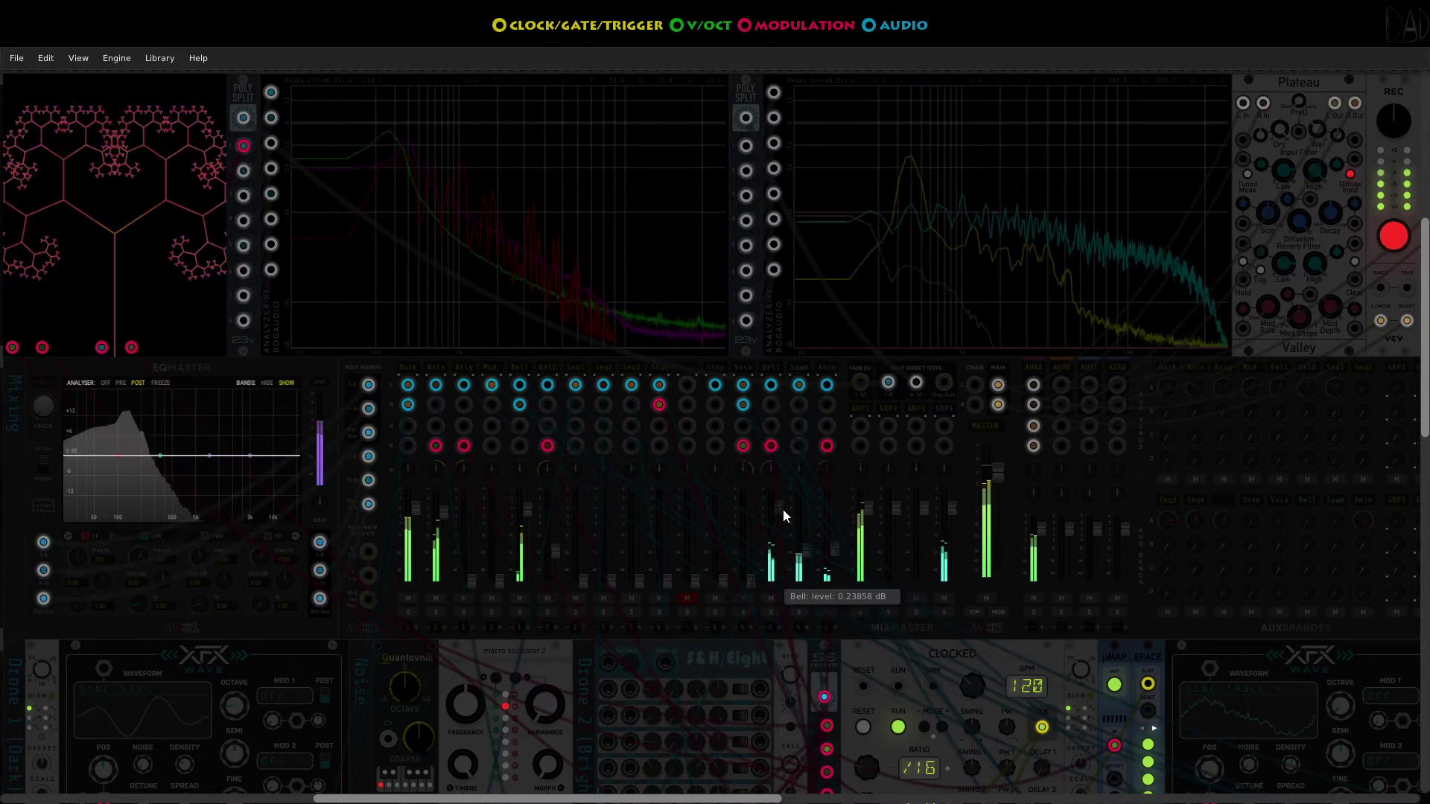
{"action": "left_click_drag", "start_coordinate": [781, 510], "coordinate": [781, 503]}
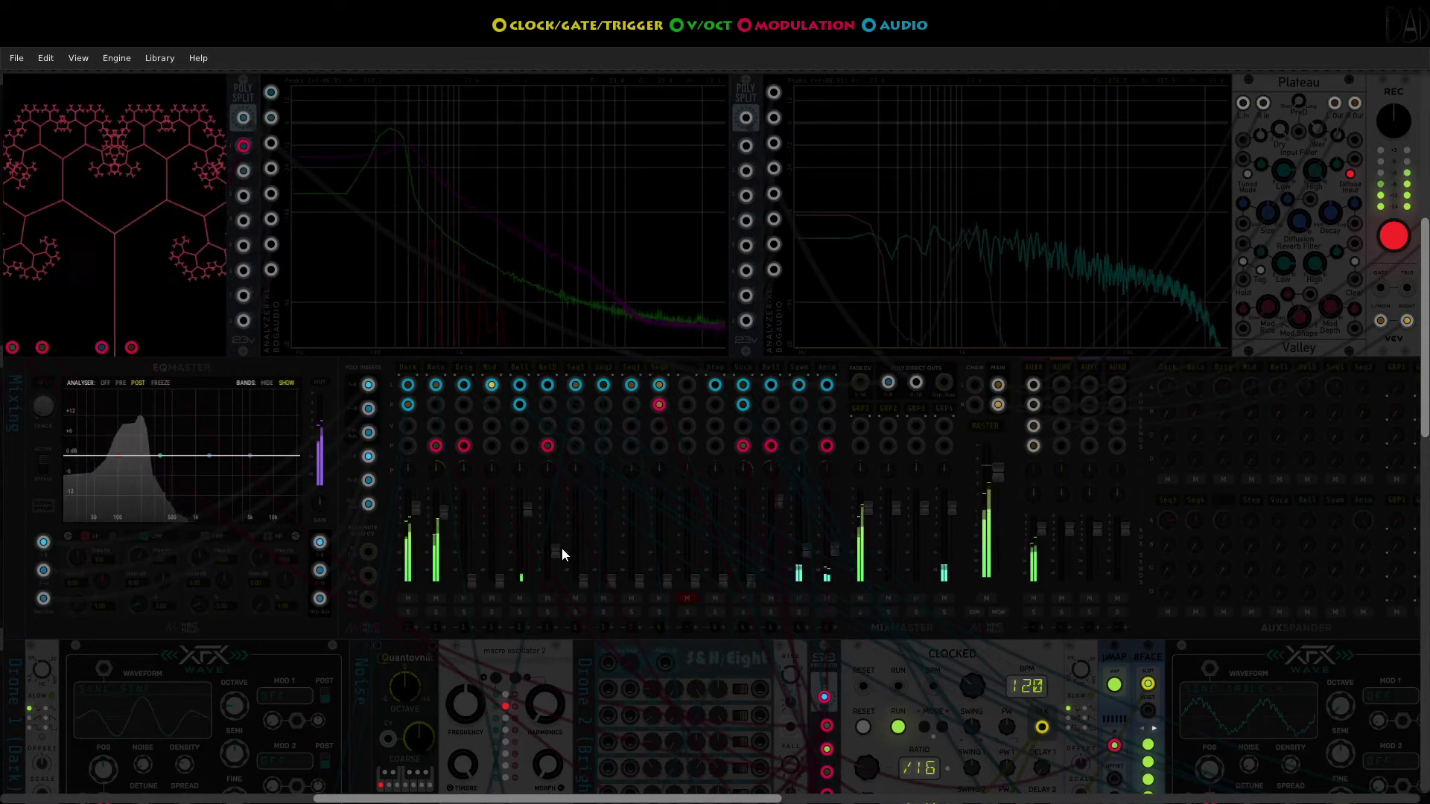
{"action": "left_click_drag", "start_coordinate": [557, 548], "coordinate": [557, 549]}
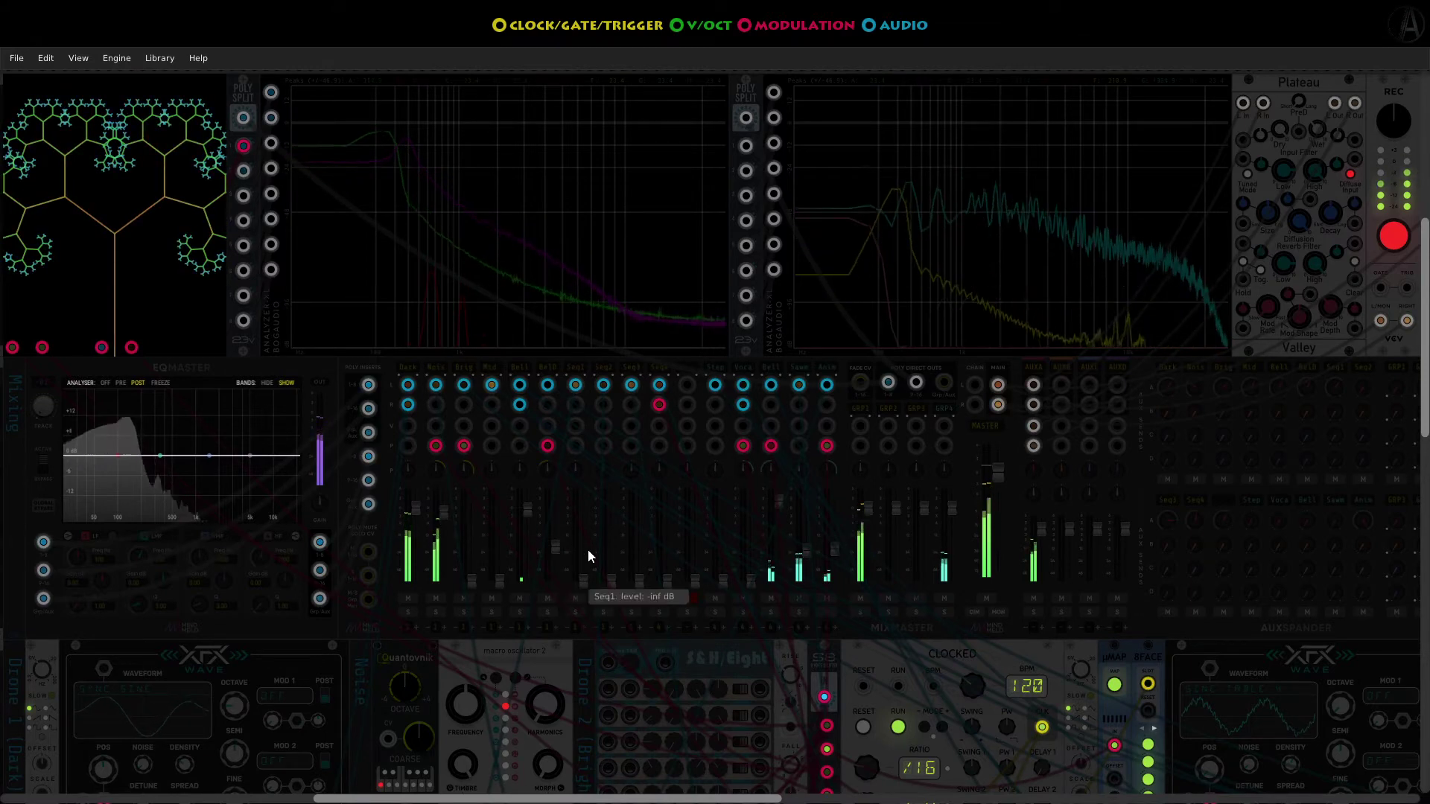
- Swell the Anim channel to about -12 dB and lower it again to a quiet level
{"action": "left_click_drag", "start_coordinate": [834, 556], "coordinate": [834, 544]}
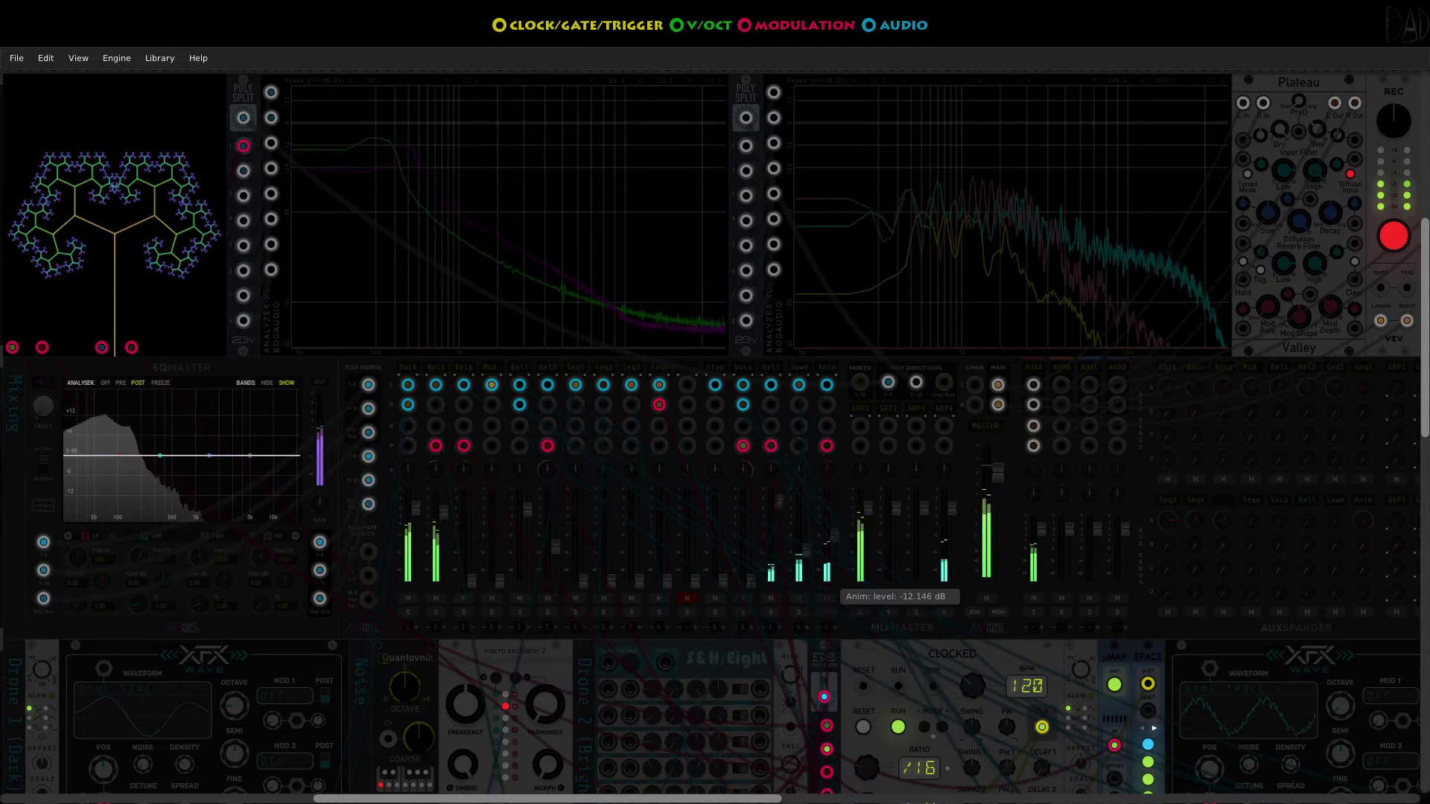
{"action": "left_click_drag", "start_coordinate": [834, 544], "coordinate": [836, 568]}
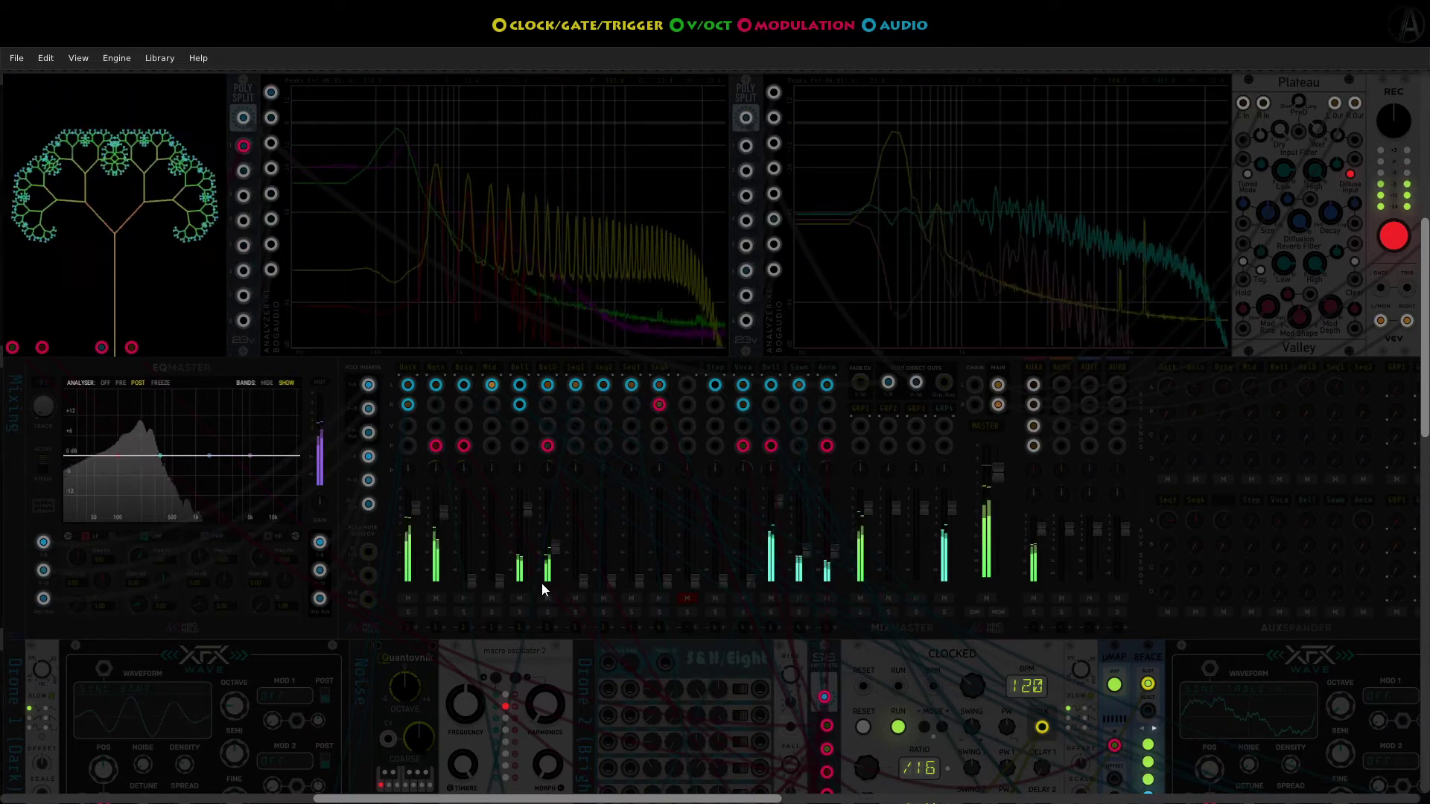
- Fade in the Step channel gradually through about -4.6 dB to about -0.2 dB, finishing by resetting its fader to the default level
{"action": "mouse_move", "coordinate": [479, 579]}
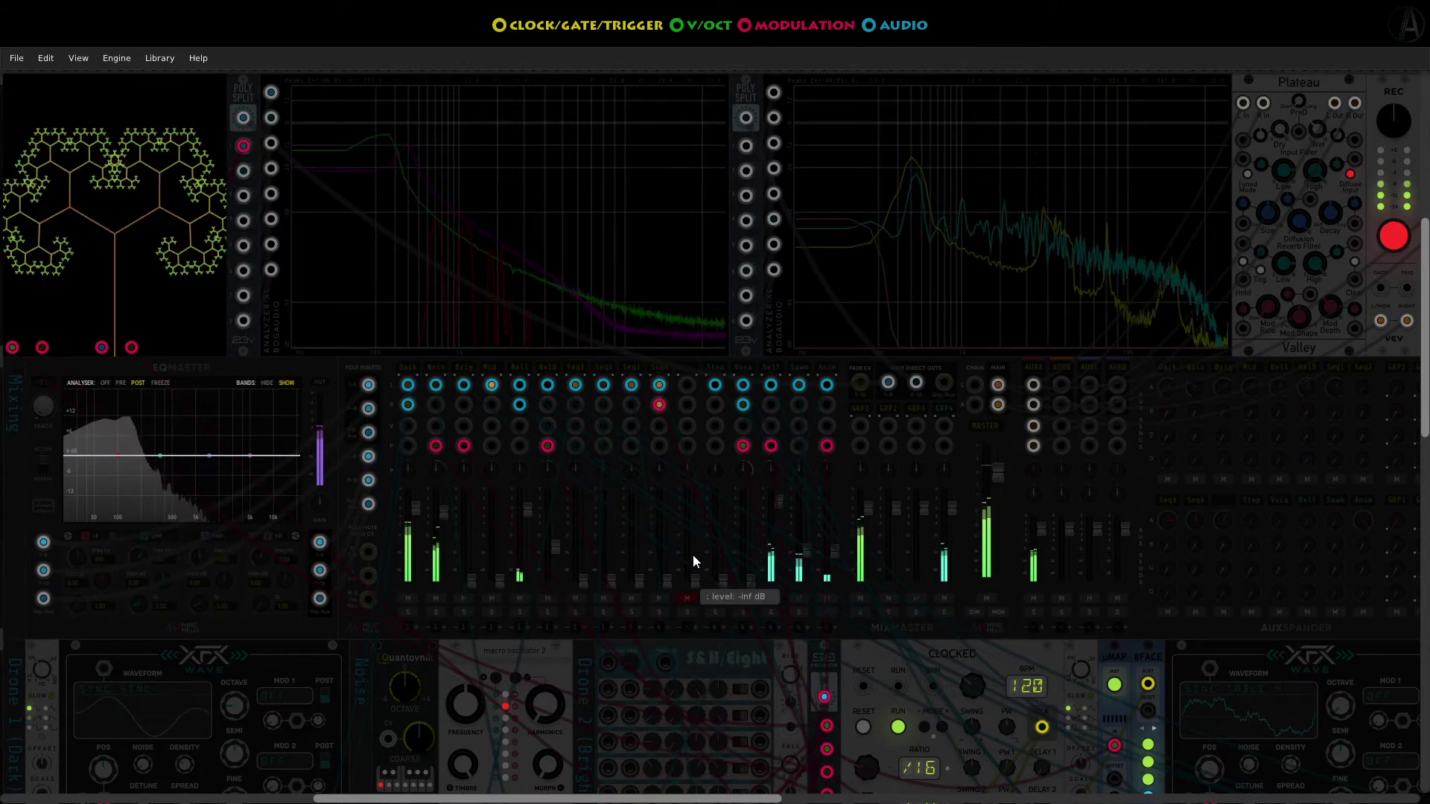
{"action": "mouse_move", "coordinate": [670, 577]}
{"action": "left_click_drag", "start_coordinate": [666, 584], "coordinate": [726, 547]}
{"action": "mouse_move", "coordinate": [695, 582]}
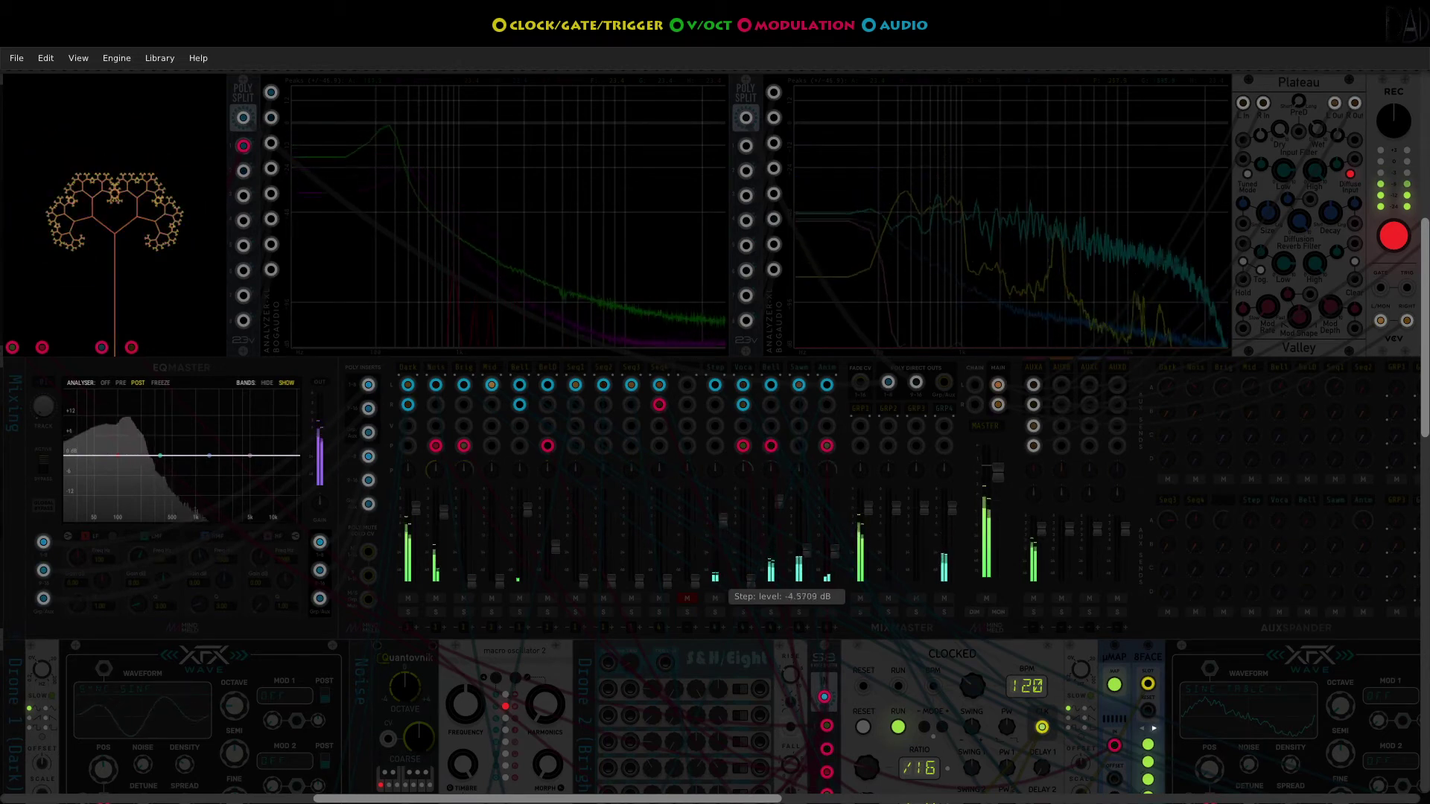
{"action": "left_click_drag", "start_coordinate": [725, 547], "coordinate": [725, 540]}
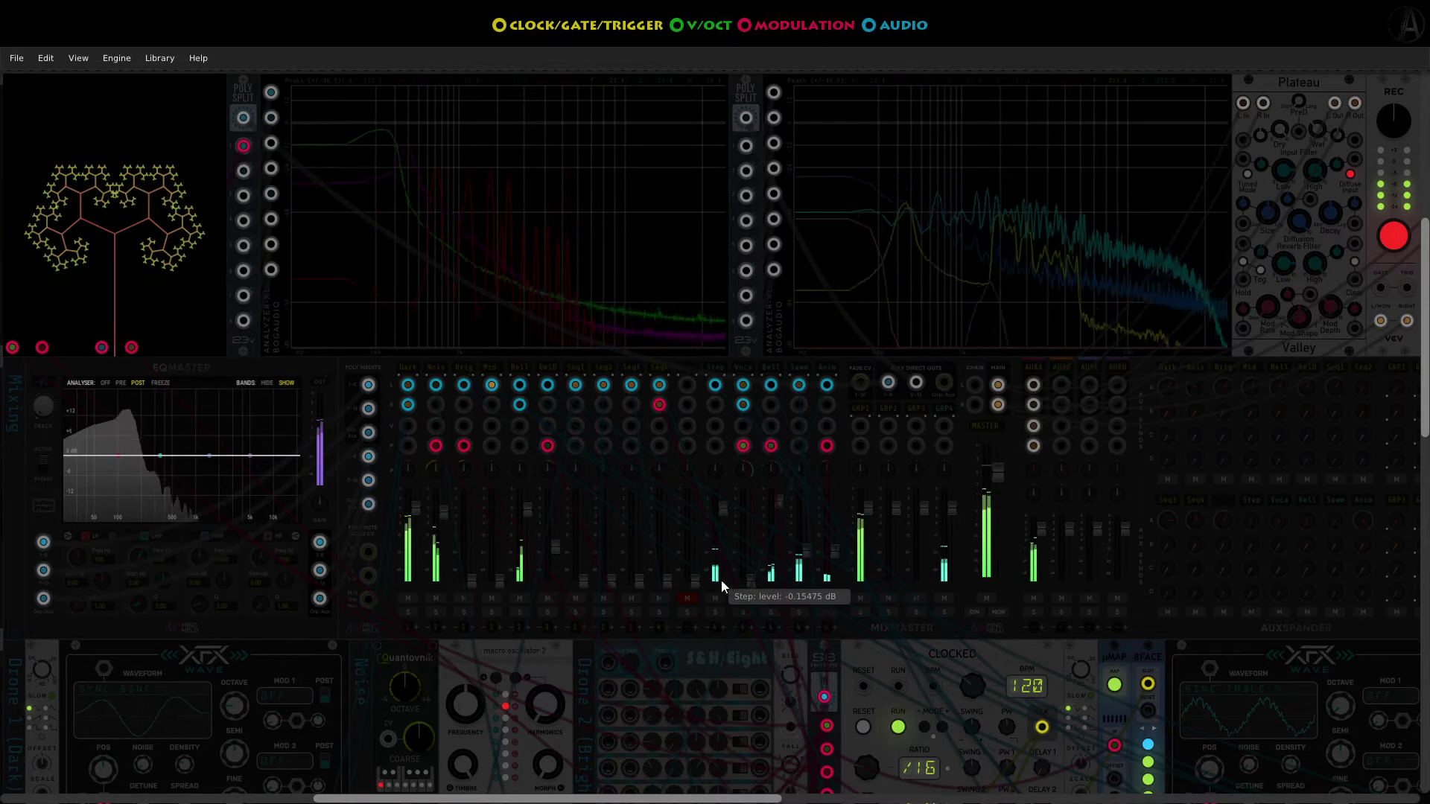
{"action": "double_click", "coordinate": [721, 507]}
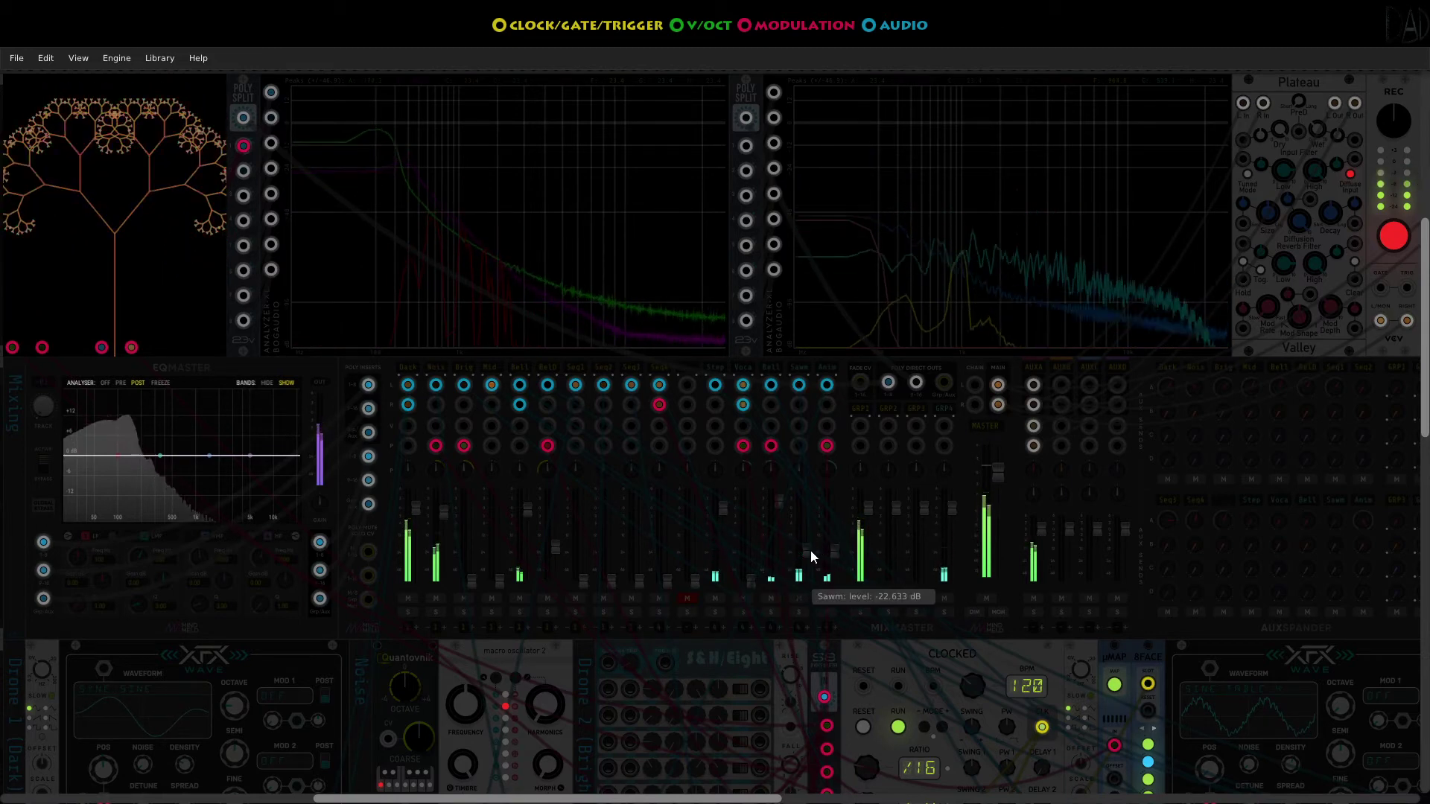
- Trim the Sawm channel slightly and fade out both the BelD channel and the Bell channel beside it
{"action": "left_click_drag", "start_coordinate": [809, 551], "coordinate": [809, 555]}
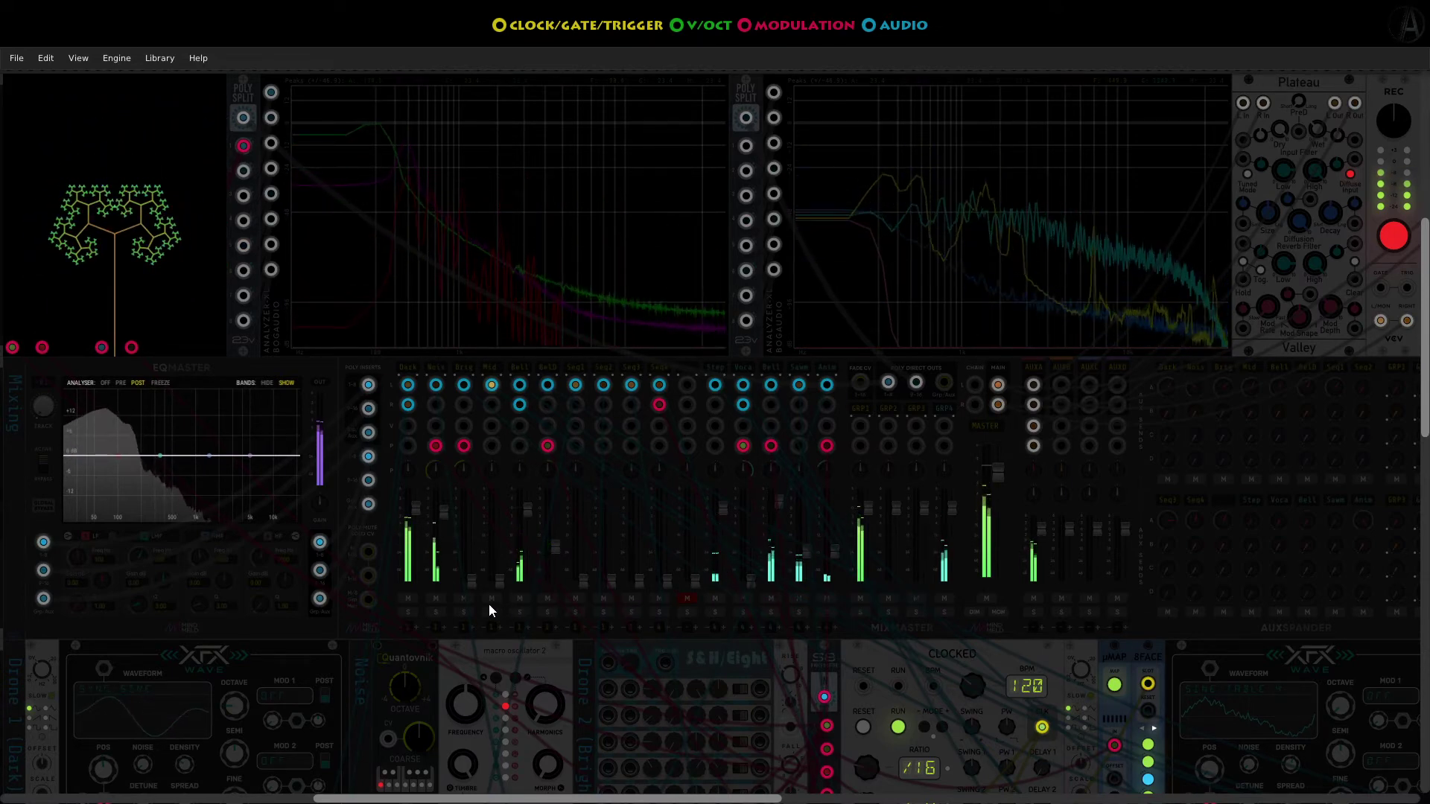
{"action": "mouse_move", "coordinate": [529, 517]}
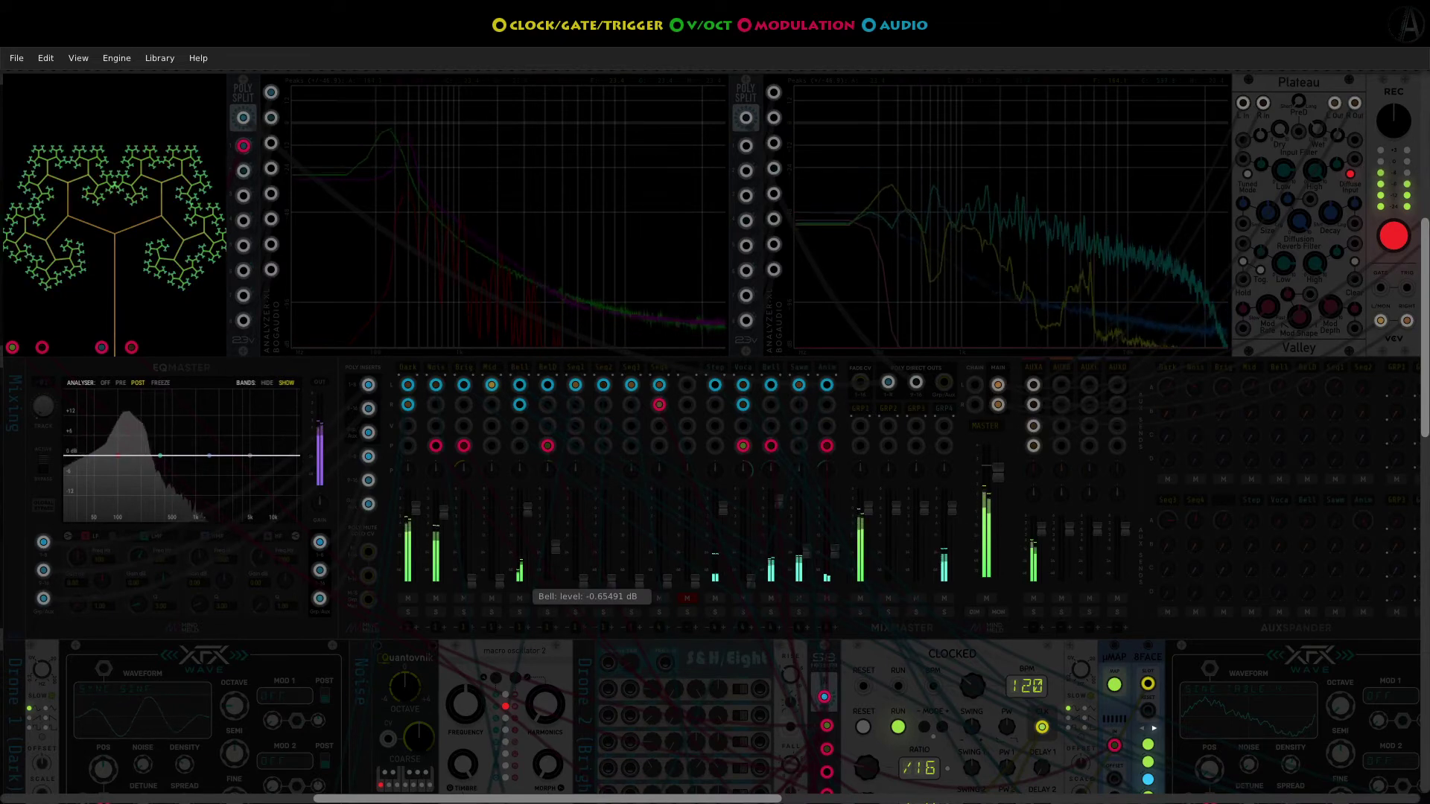
{"action": "left_click_drag", "start_coordinate": [529, 514], "coordinate": [529, 540]}
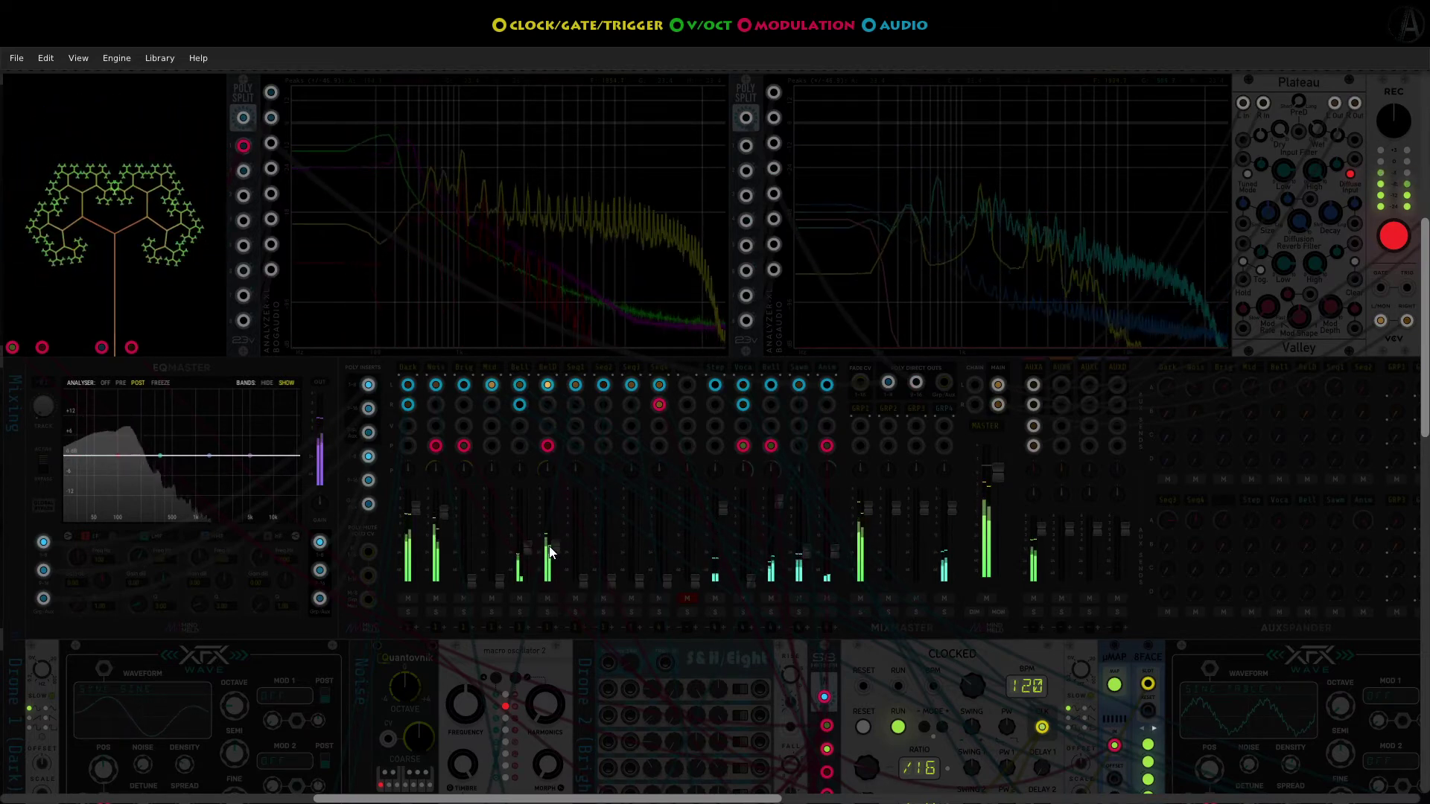
{"action": "mouse_move", "coordinate": [534, 589]}
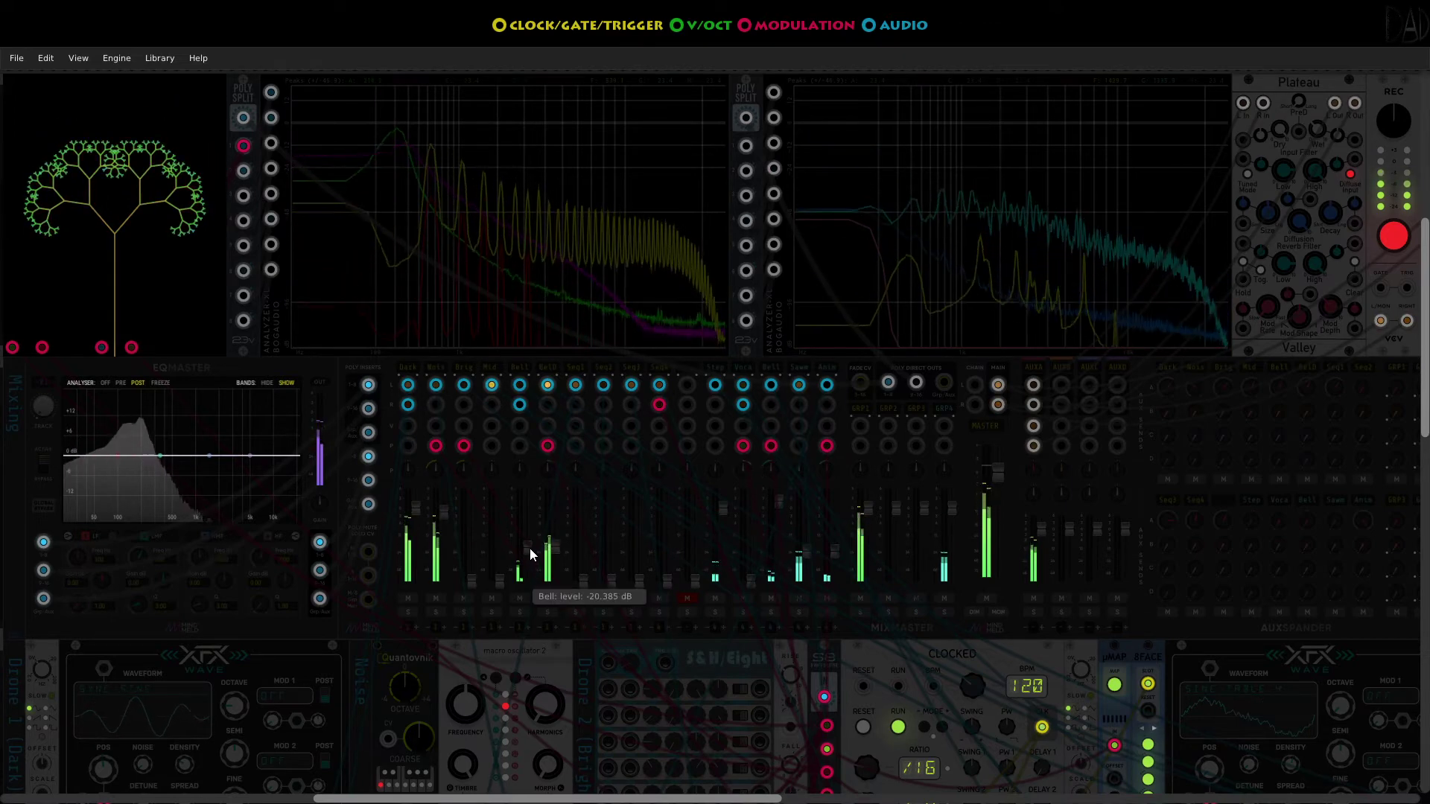
{"action": "left_click_drag", "start_coordinate": [532, 551], "coordinate": [551, 590]}
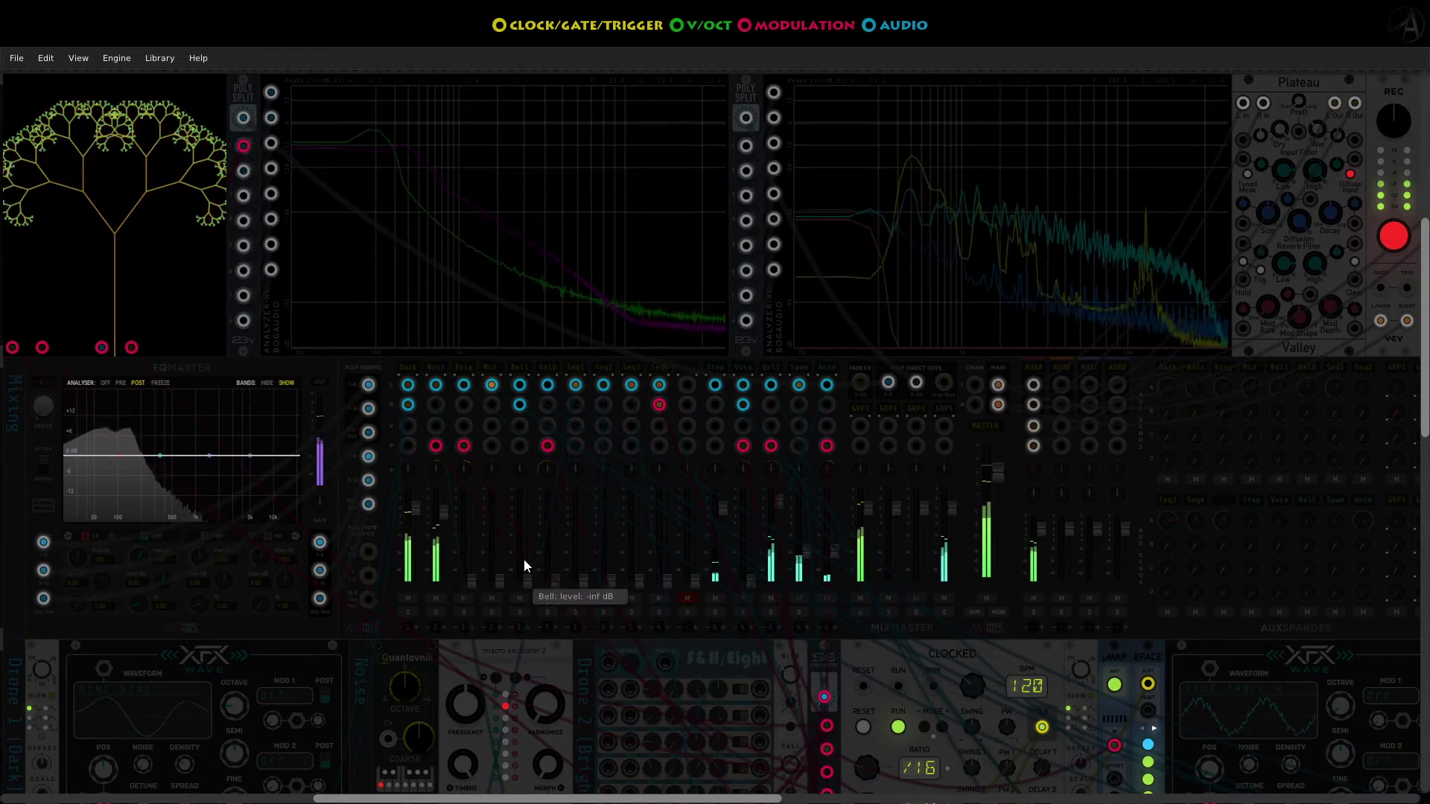
- Fade in the Brig channel gradually from silence through about -14.6 dB to around 0 dB
{"action": "left_click_drag", "start_coordinate": [473, 580], "coordinate": [472, 556]}
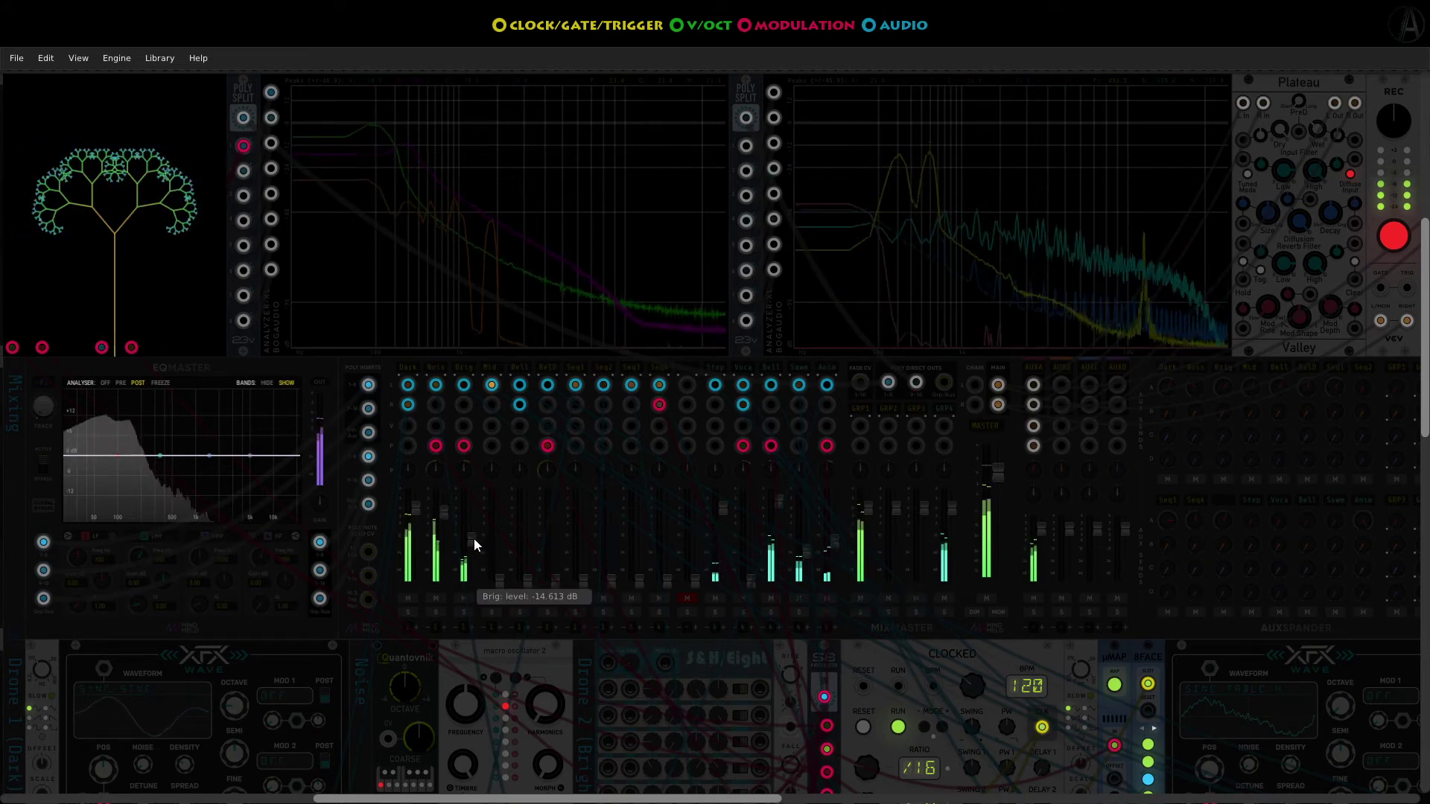
{"action": "left_click_drag", "start_coordinate": [473, 539], "coordinate": [474, 508]}
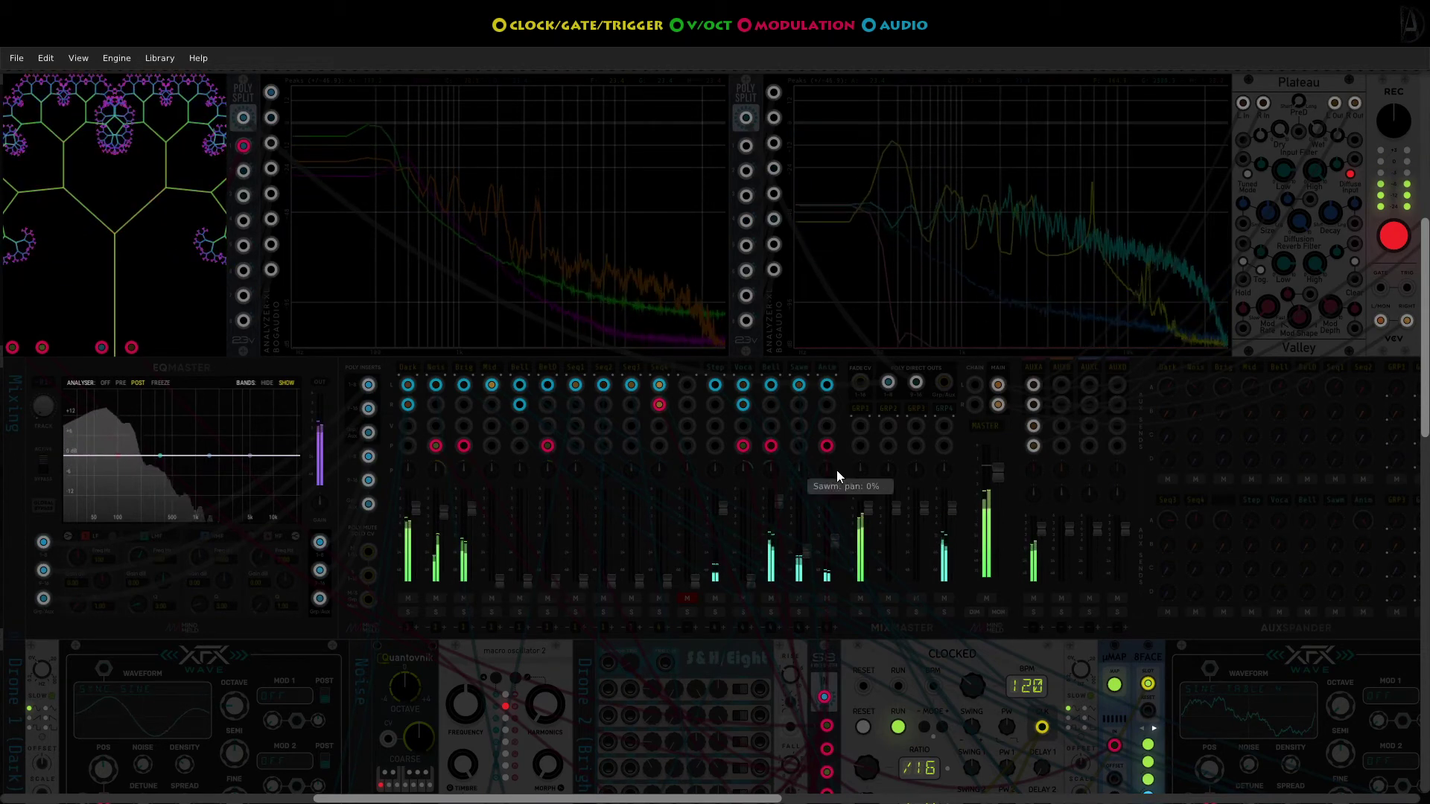
- Fade the Bell channel beside Mid back in and ride it around -12 dB, settling at about -16.4 dB
{"action": "mouse_move", "coordinate": [836, 505]}
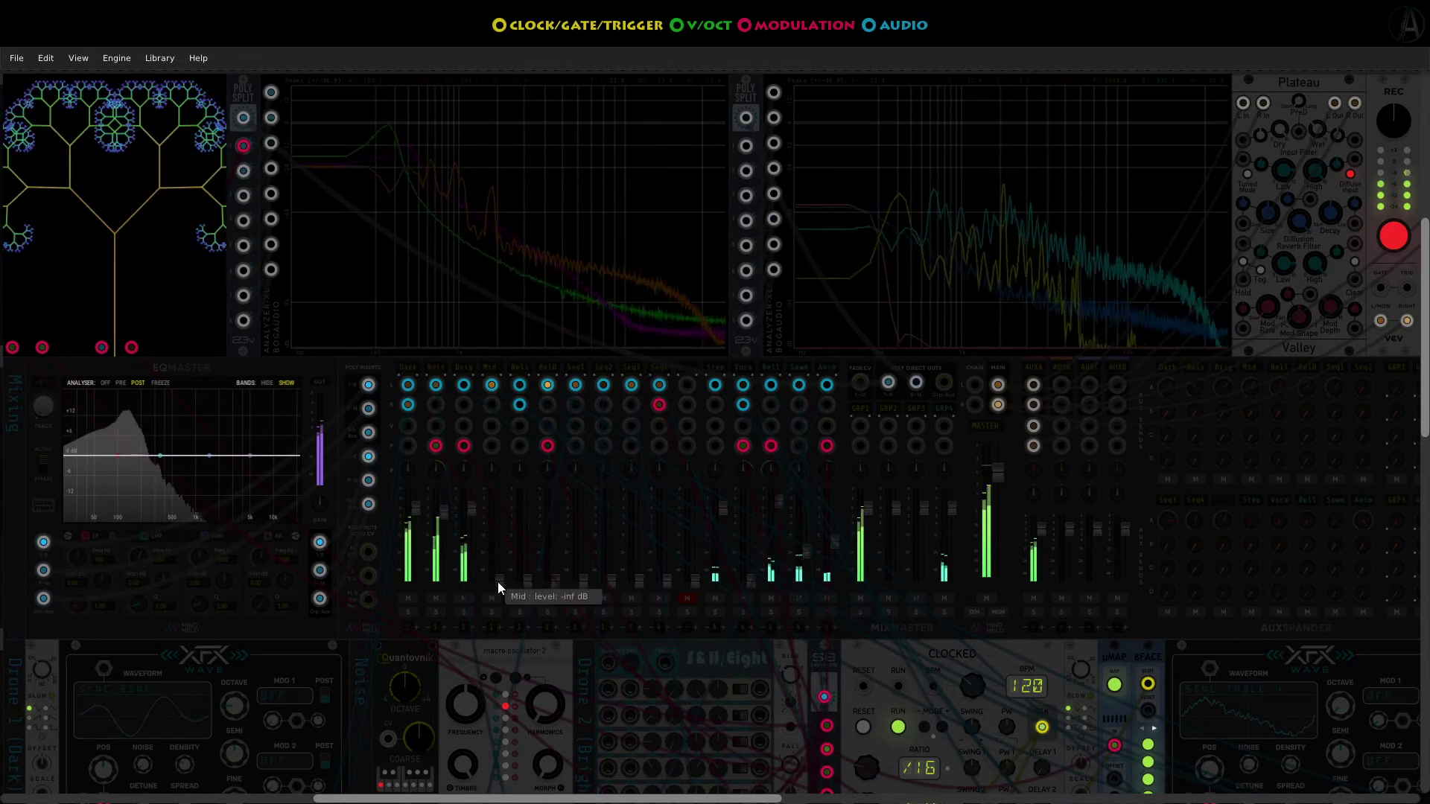
{"action": "left_click_drag", "start_coordinate": [525, 581], "coordinate": [524, 540]}
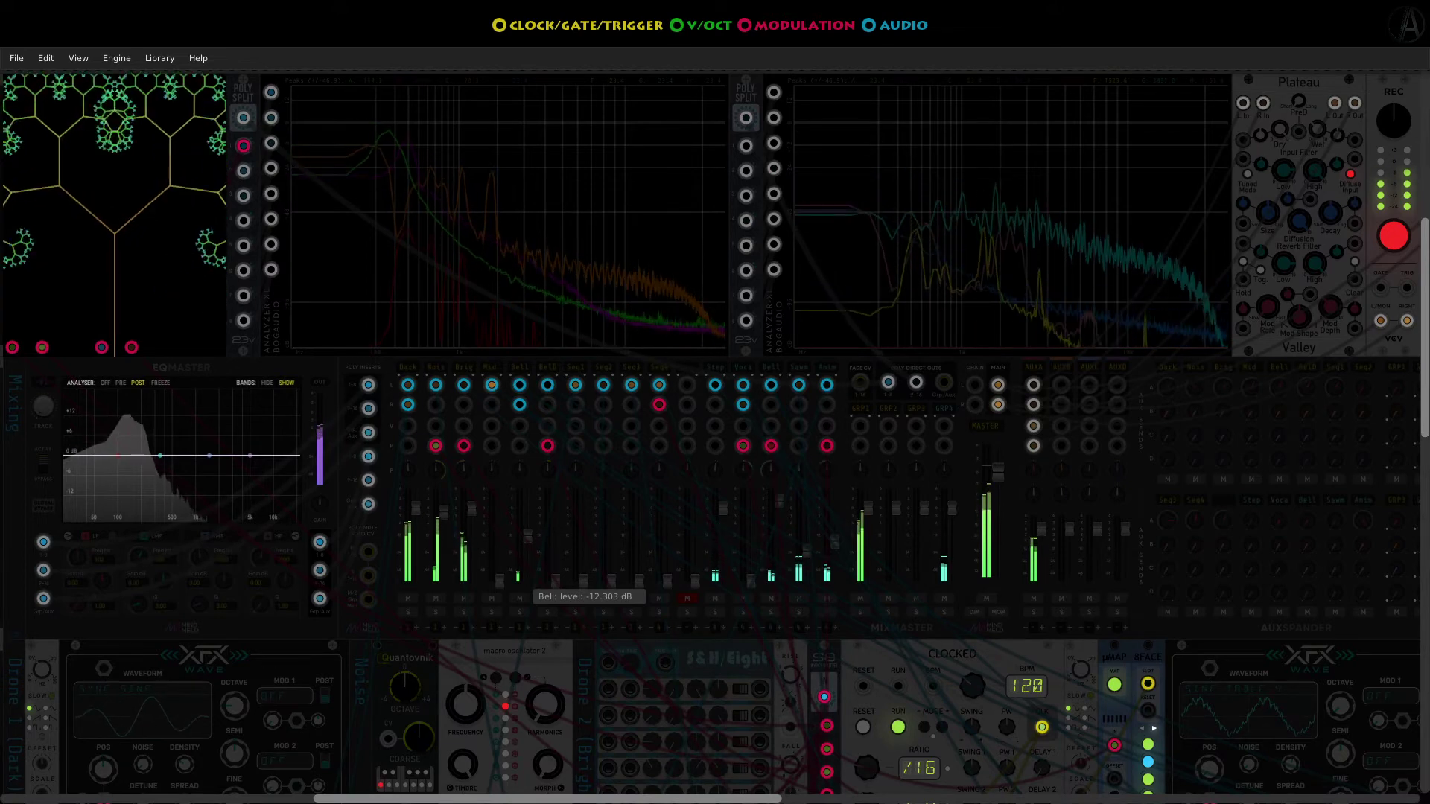
{"action": "left_click_drag", "start_coordinate": [524, 540], "coordinate": [525, 539]}
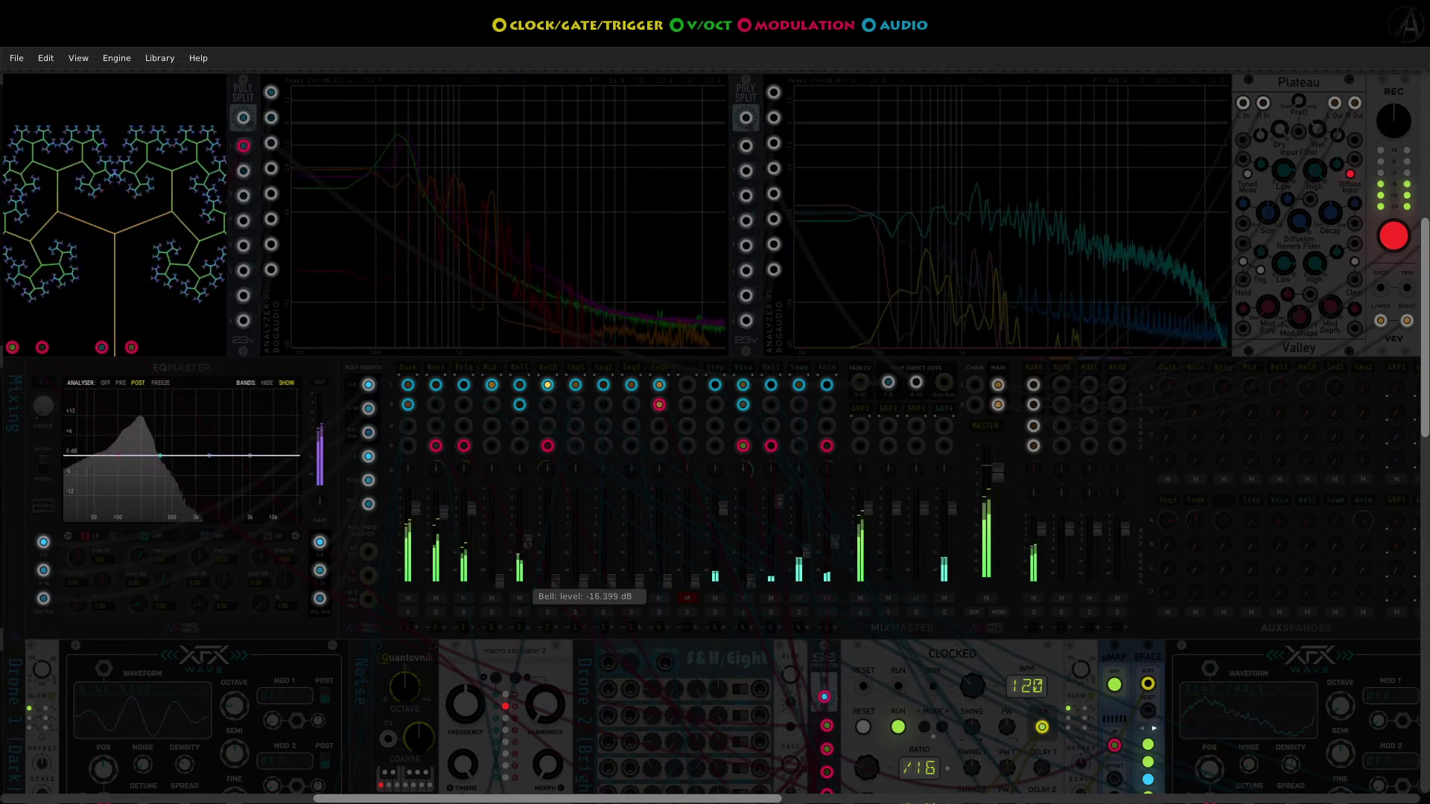
- Fade out the Bell channel beside Mid and raise Seq1 gradually to about -8.6 dB while lowering Dark past about -5.7 dB
{"action": "left_click_drag", "start_coordinate": [524, 541], "coordinate": [580, 564]}
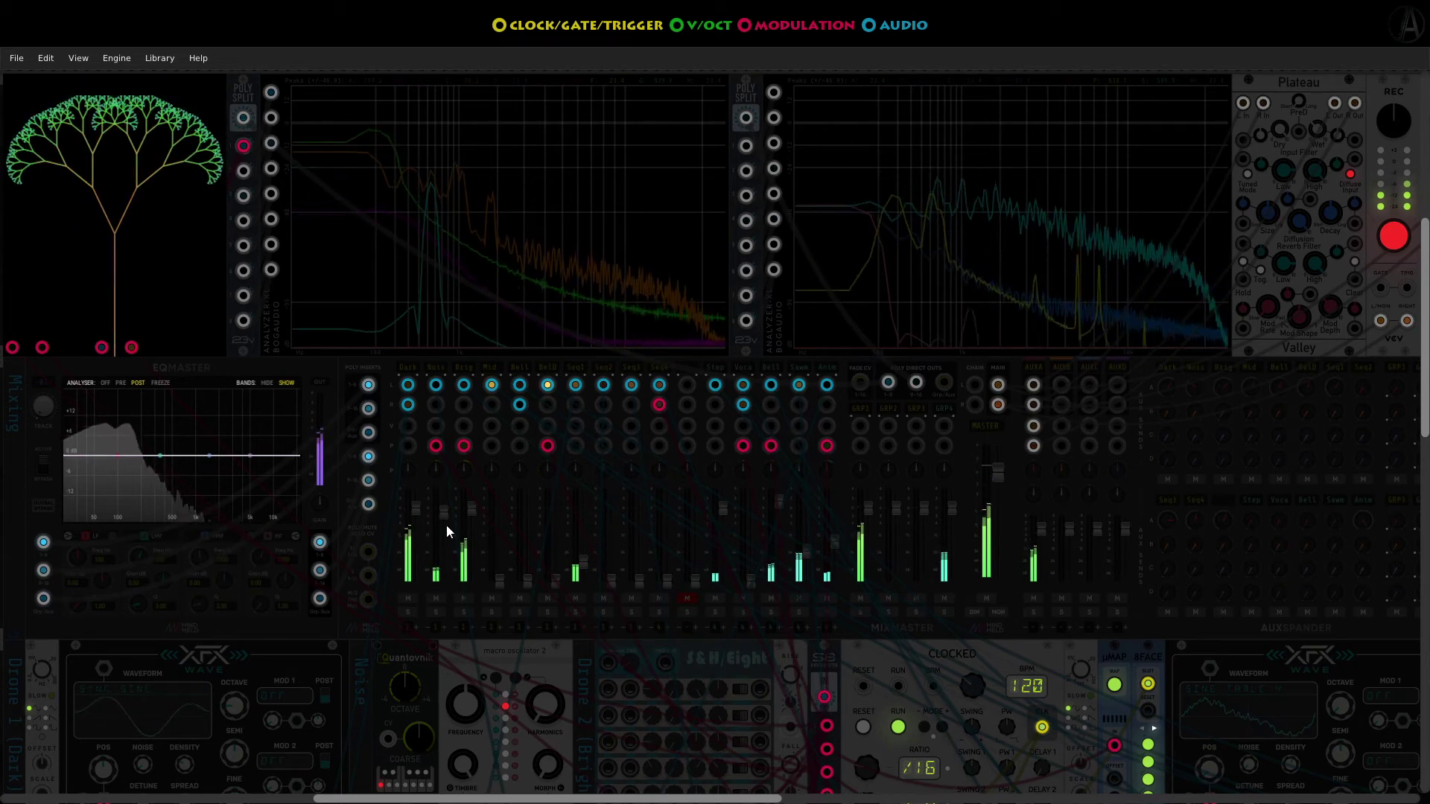
{"action": "left_click_drag", "start_coordinate": [418, 508], "coordinate": [418, 518]}
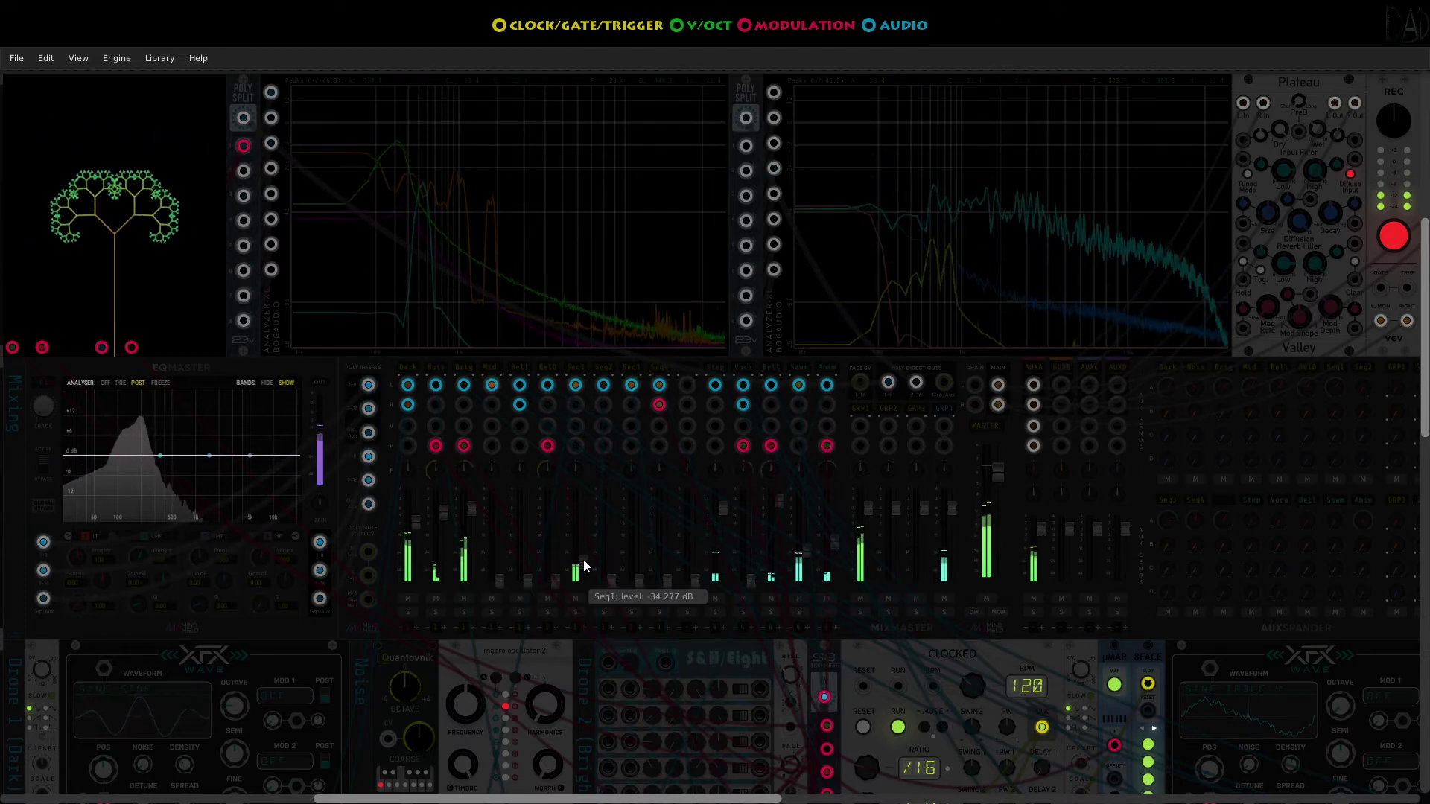
{"action": "left_click_drag", "start_coordinate": [583, 560], "coordinate": [583, 544]}
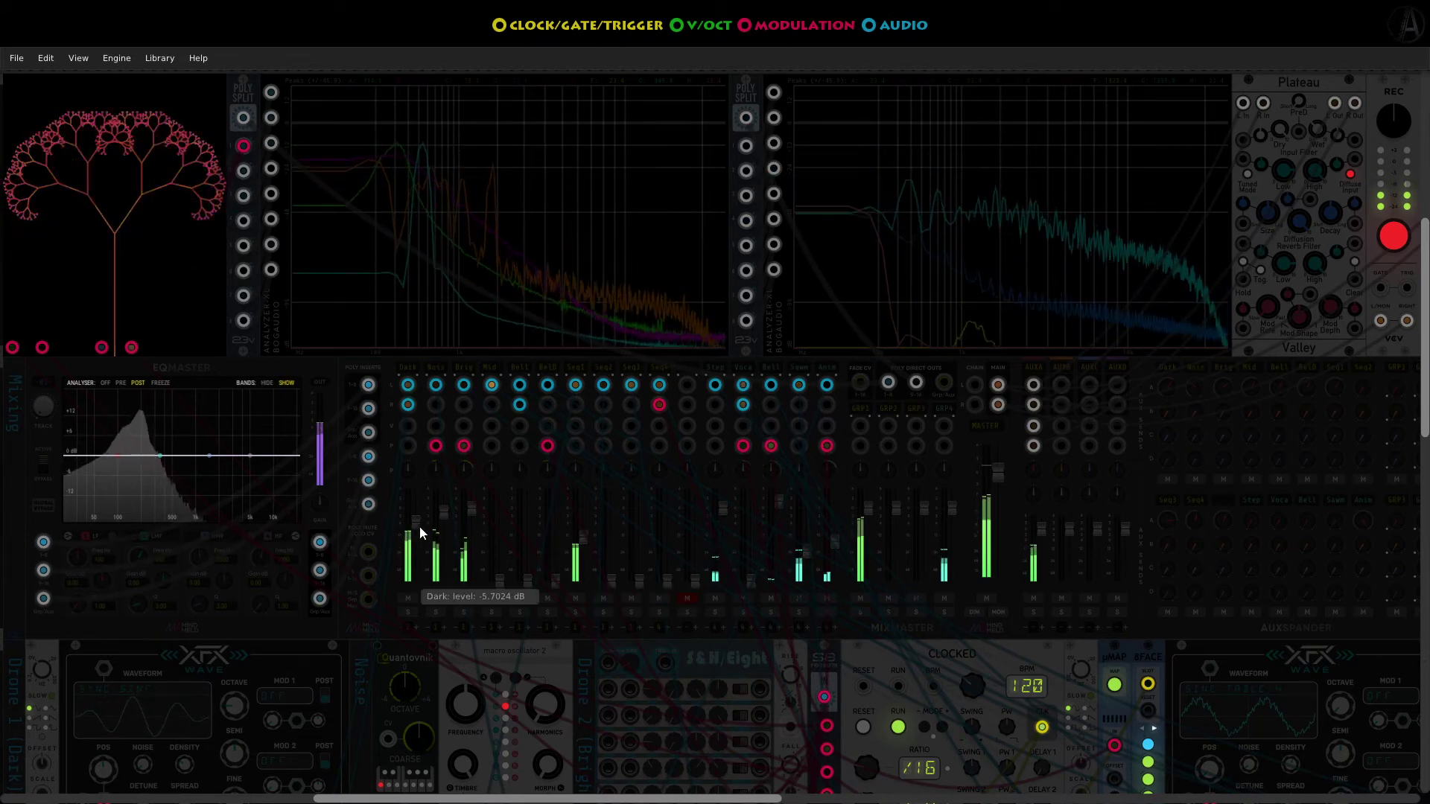
{"action": "left_click_drag", "start_coordinate": [415, 521], "coordinate": [415, 531]}
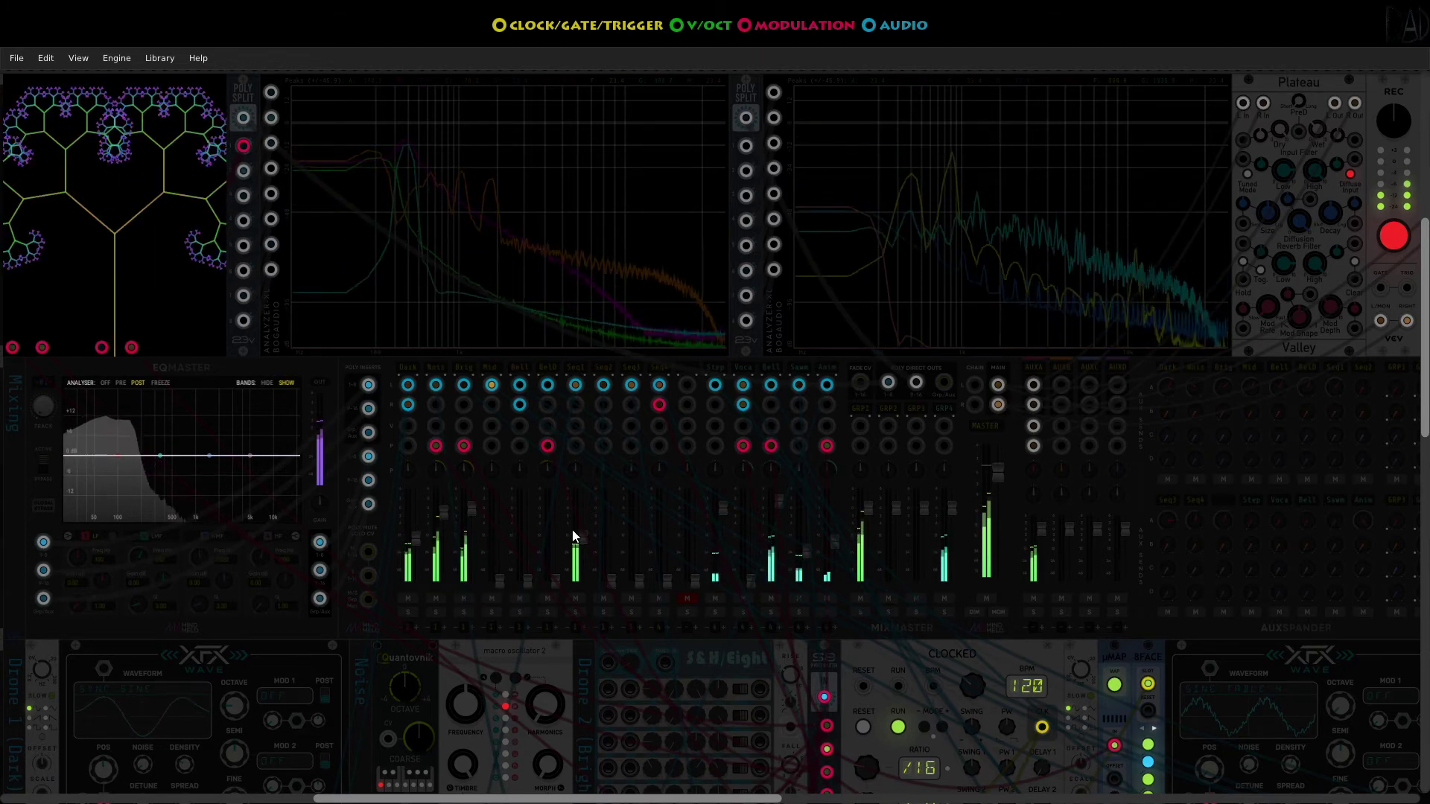
{"action": "left_click_drag", "start_coordinate": [584, 535], "coordinate": [584, 537]}
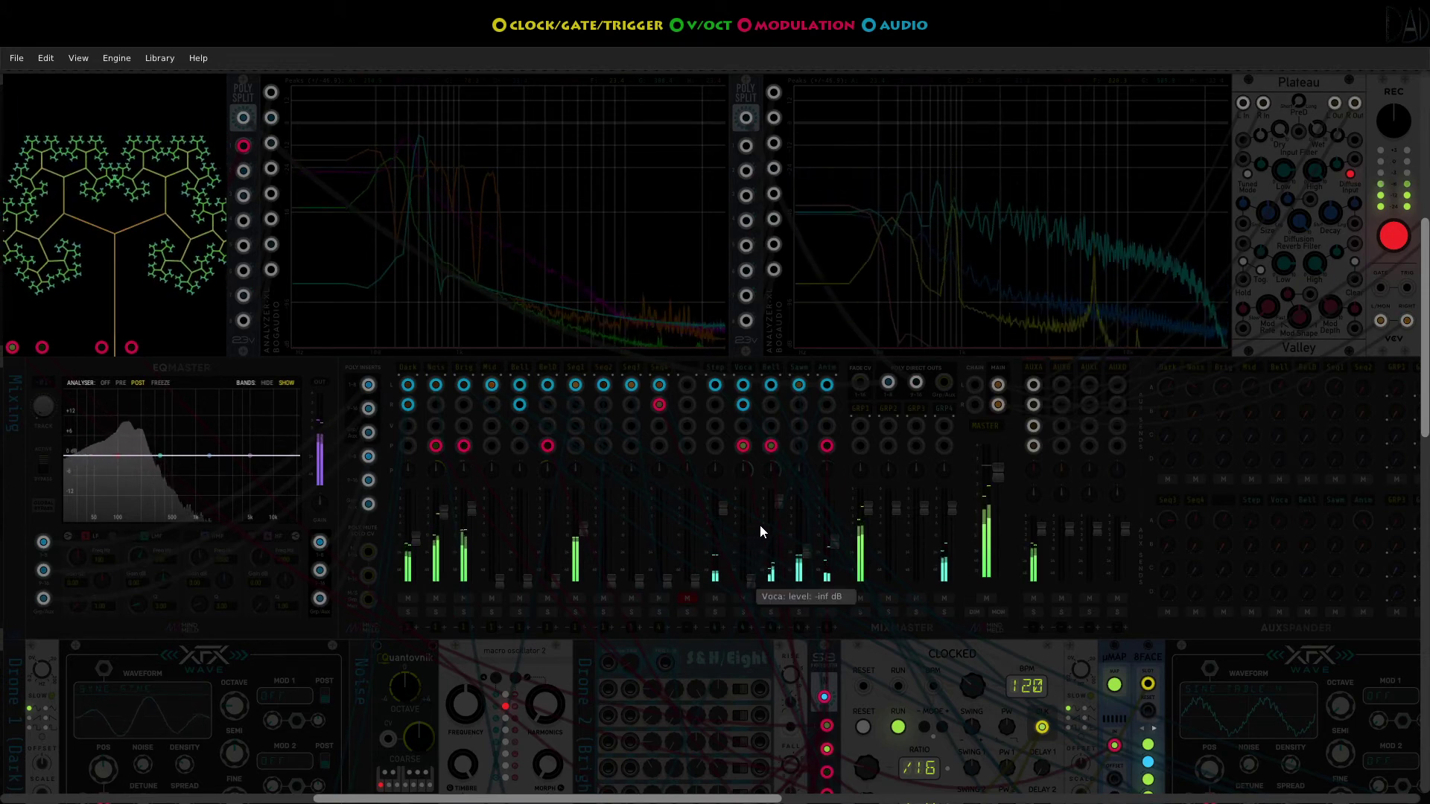
- Fade out the channel between Voca and Sawm, along with the Sawm, Dark and Nois channels, easing Nois through about -9.2 dB
{"action": "mouse_move", "coordinate": [780, 502]}
{"action": "left_mouse_down"}
{"action": "mouse_move", "coordinate": [780, 524]}
{"action": "mouse_move", "coordinate": [787, 496]}
{"action": "left_mouse_up"}
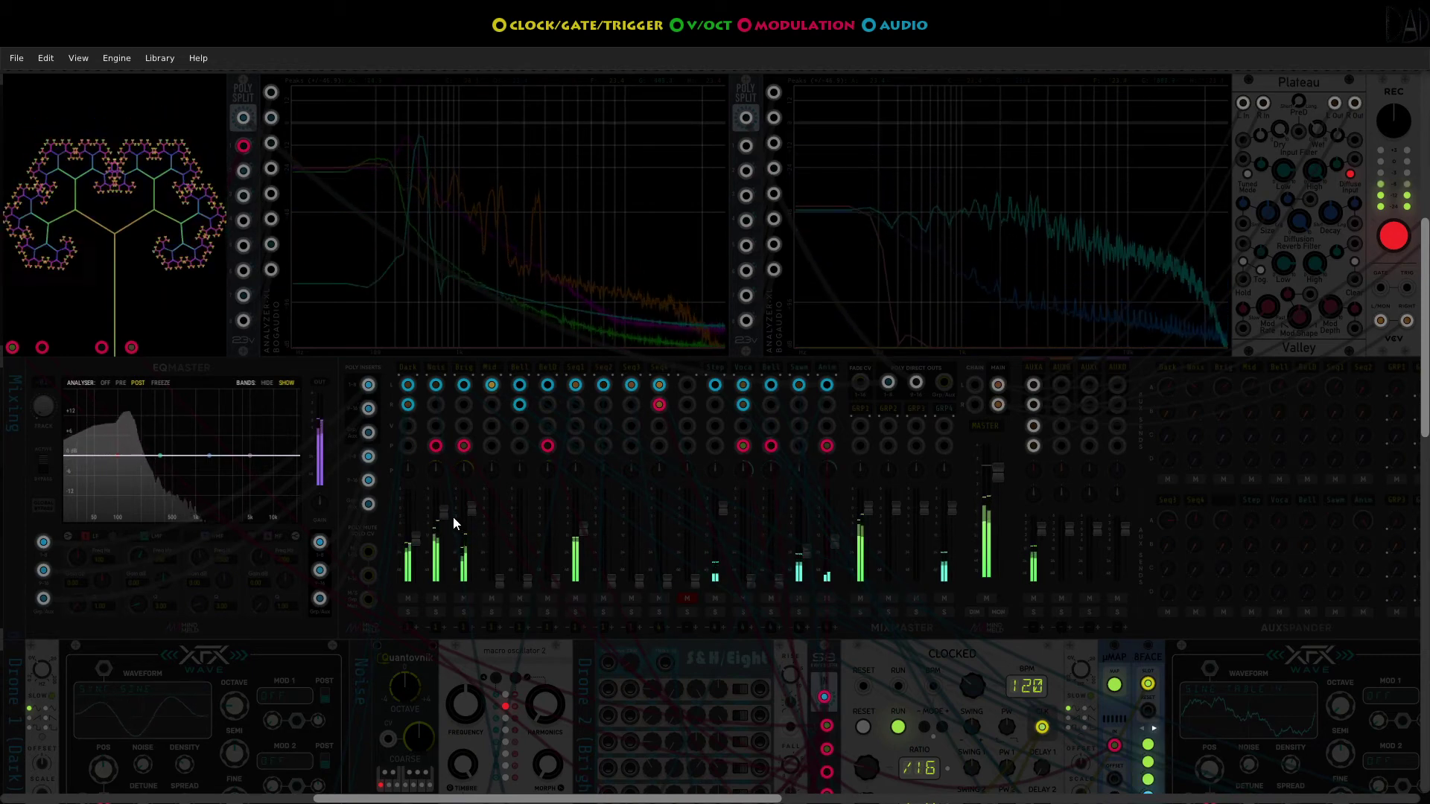
{"action": "left_click_drag", "start_coordinate": [445, 512], "coordinate": [414, 560]}
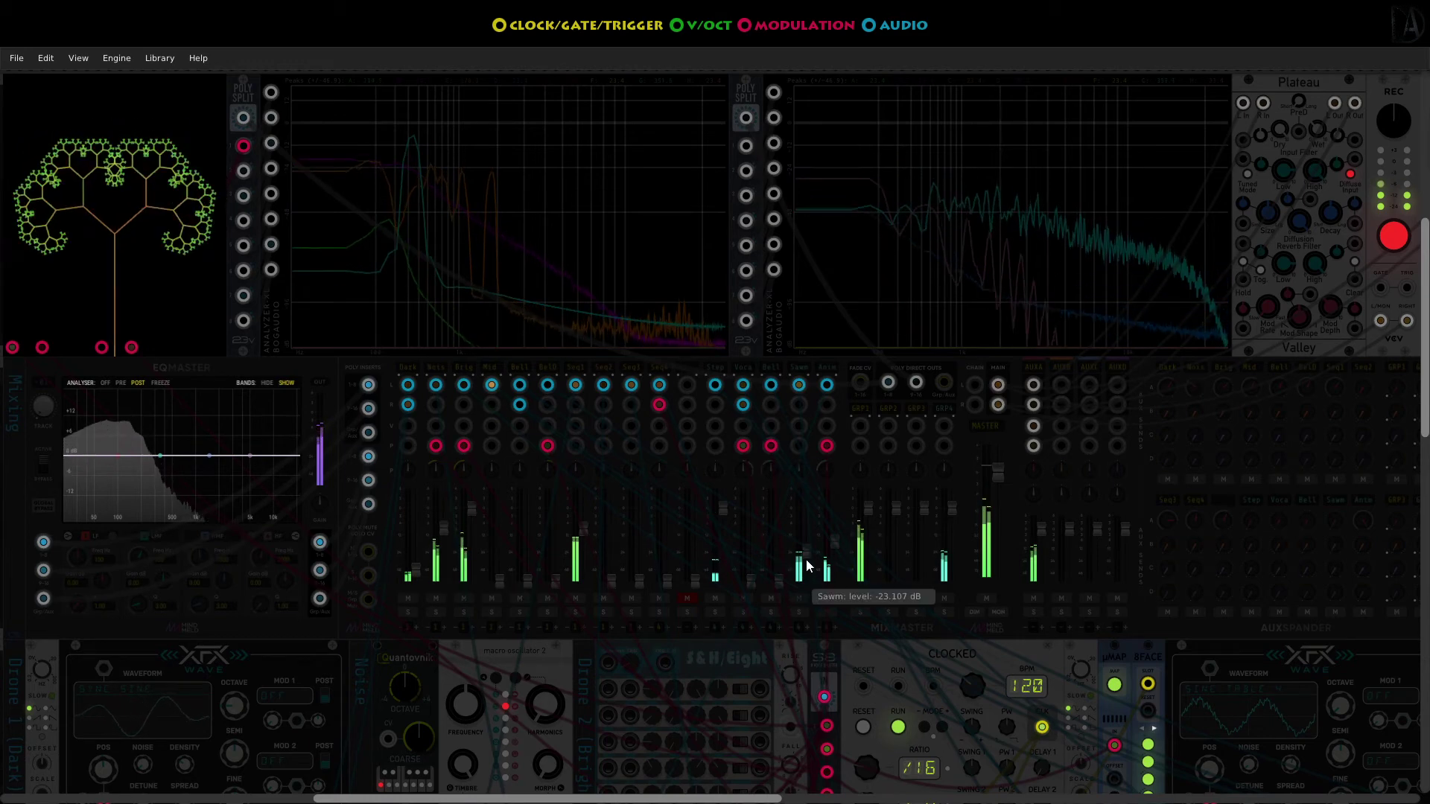
{"action": "left_click_drag", "start_coordinate": [808, 566], "coordinate": [808, 581]}
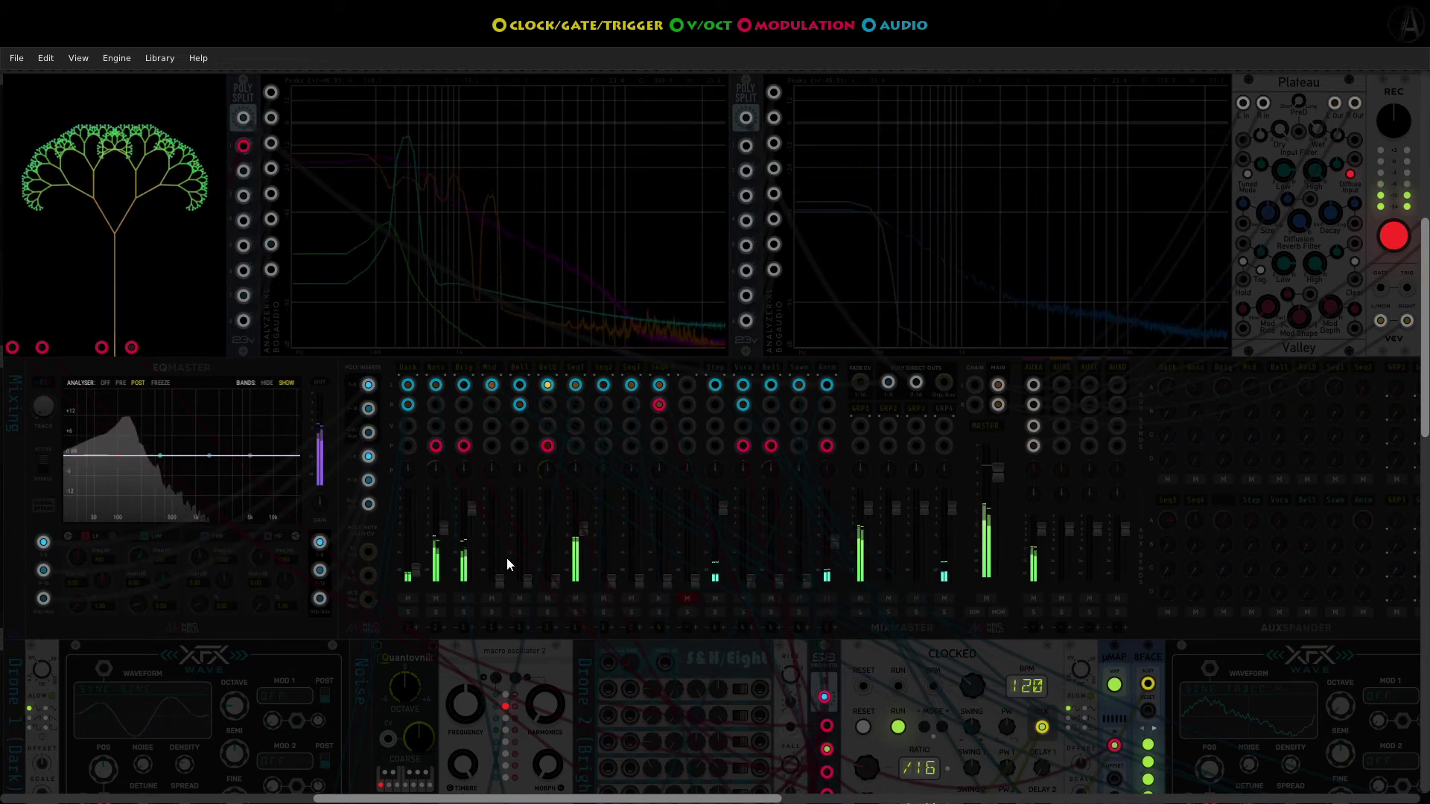
{"action": "mouse_move", "coordinate": [419, 572]}
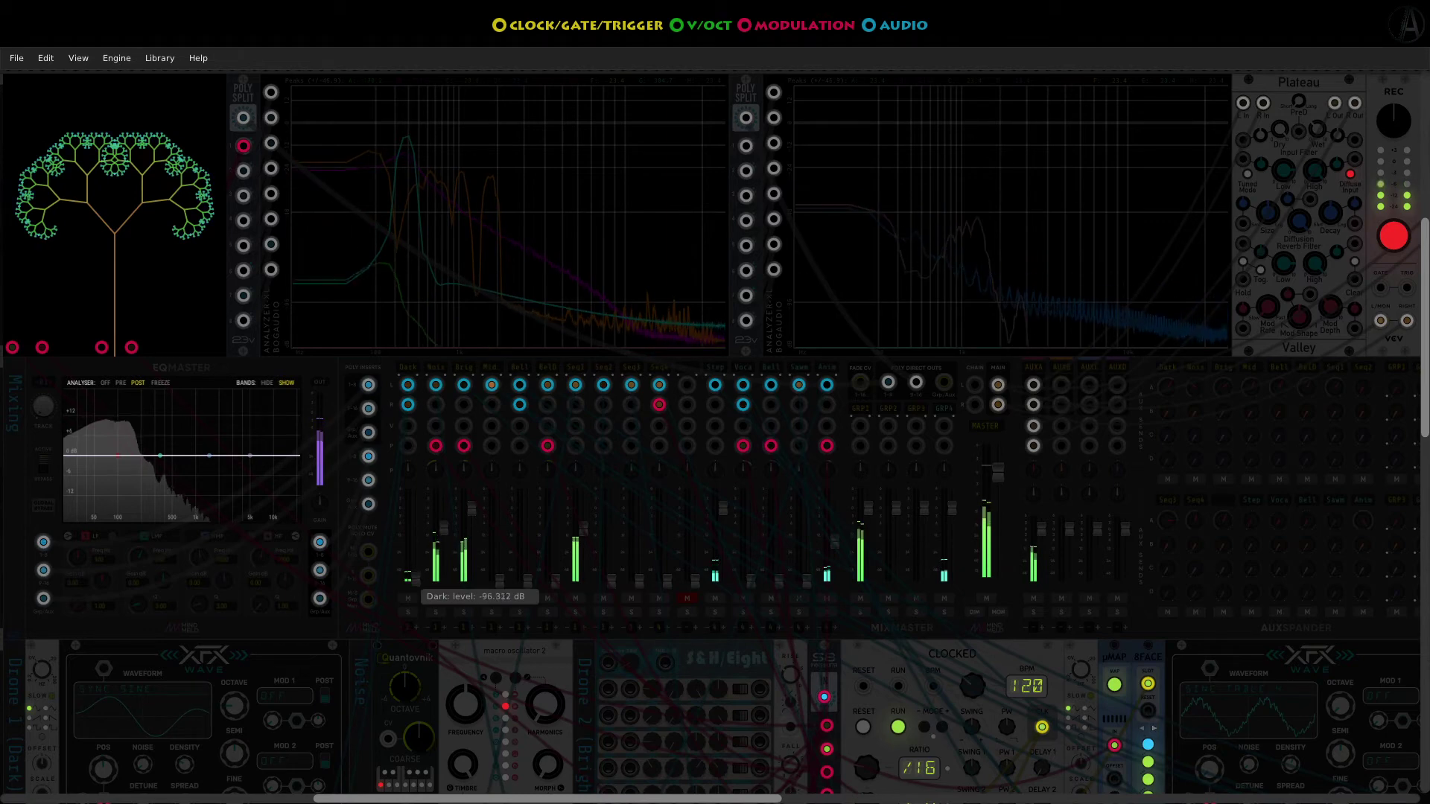
{"action": "mouse_move", "coordinate": [444, 530]}
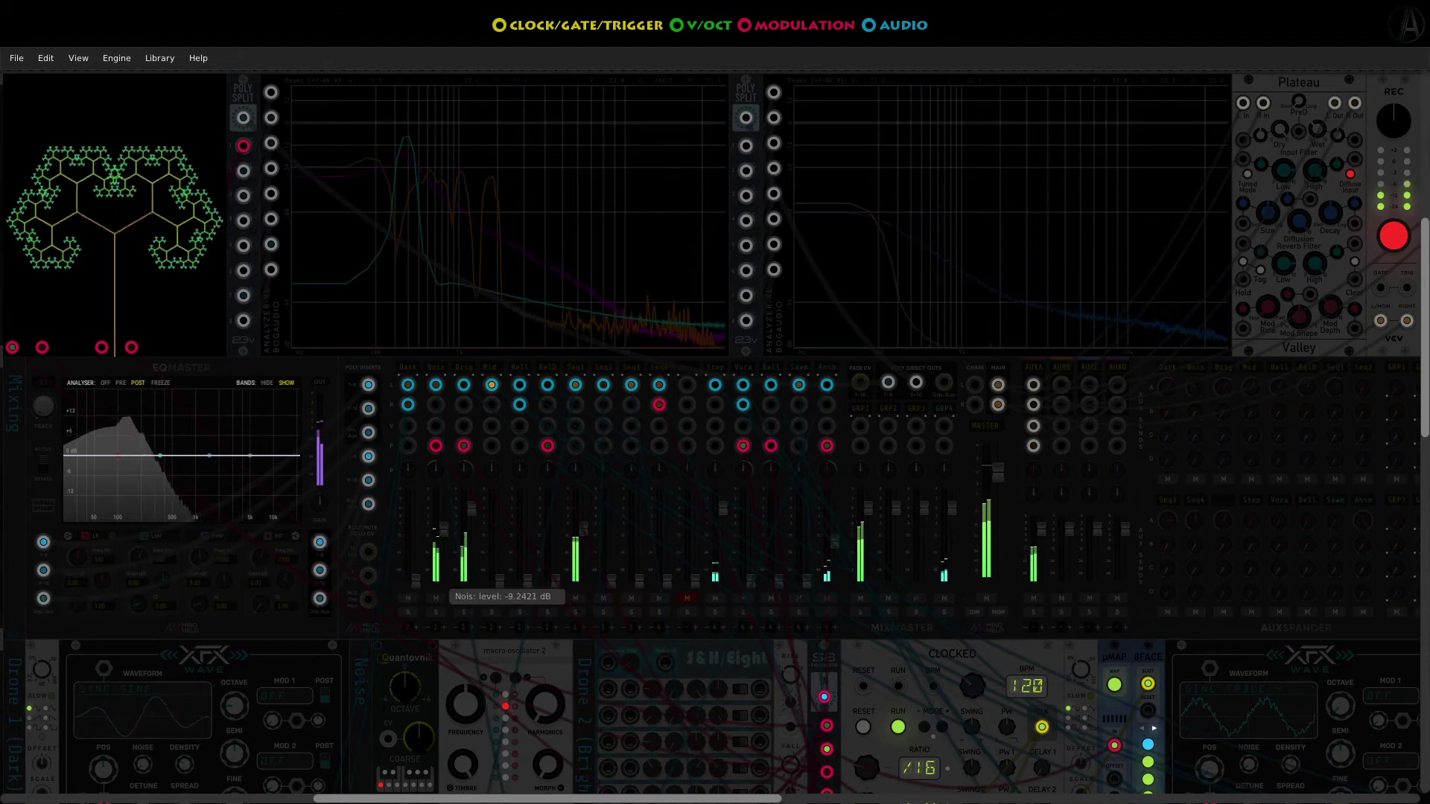
{"action": "left_click_drag", "start_coordinate": [444, 528], "coordinate": [444, 580]}
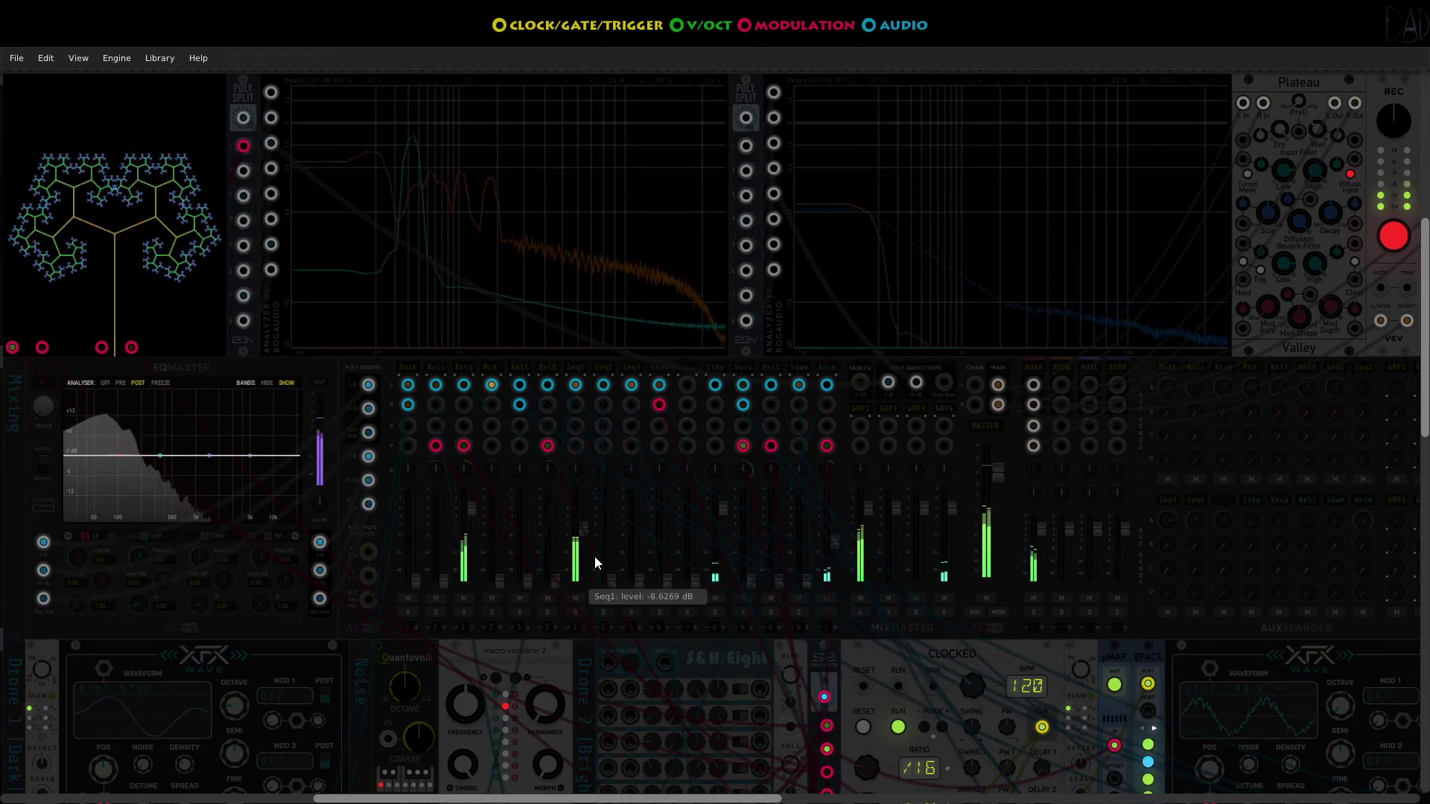
- Trim Seq1 slightly, fade in Seq2 to about 3.9 dB and lower Brig gradually to about -7.4 dB
{"action": "left_click_drag", "start_coordinate": [587, 531], "coordinate": [587, 530]}
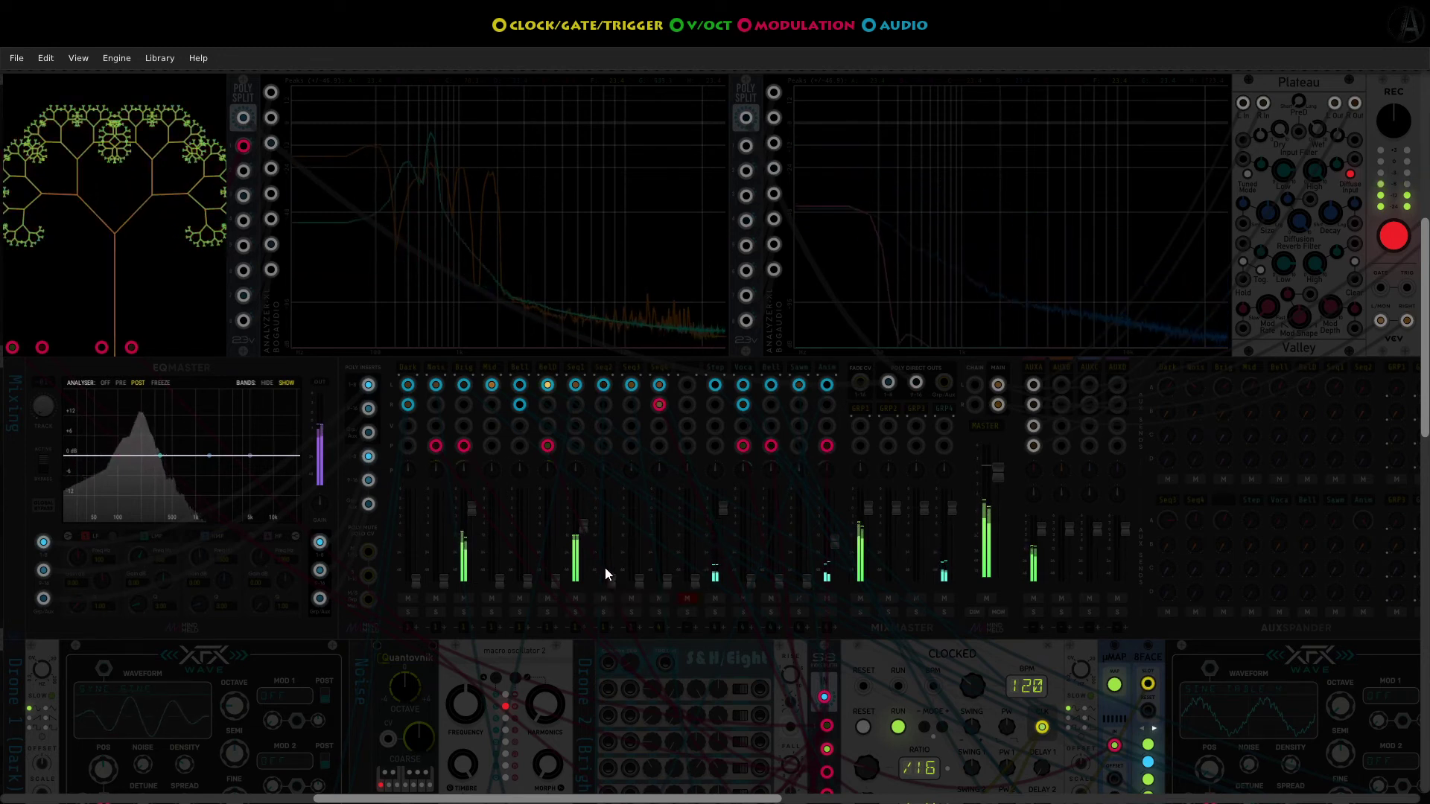
{"action": "mouse_move", "coordinate": [610, 579]}
{"action": "left_mouse_down"}
{"action": "mouse_move", "coordinate": [611, 525]}
{"action": "mouse_move", "coordinate": [614, 579]}
{"action": "left_mouse_up"}
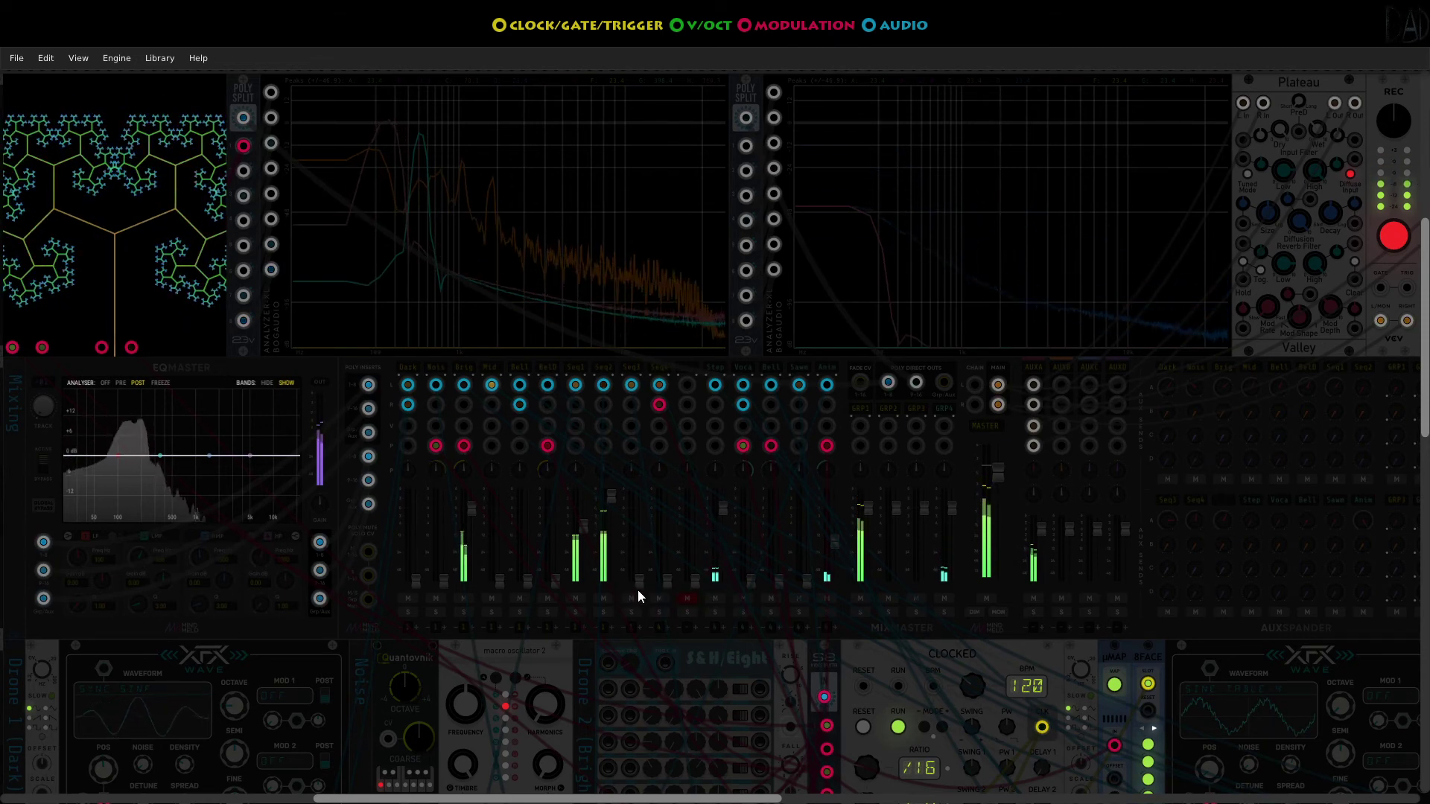
{"action": "left_click_drag", "start_coordinate": [471, 510], "coordinate": [471, 512]}
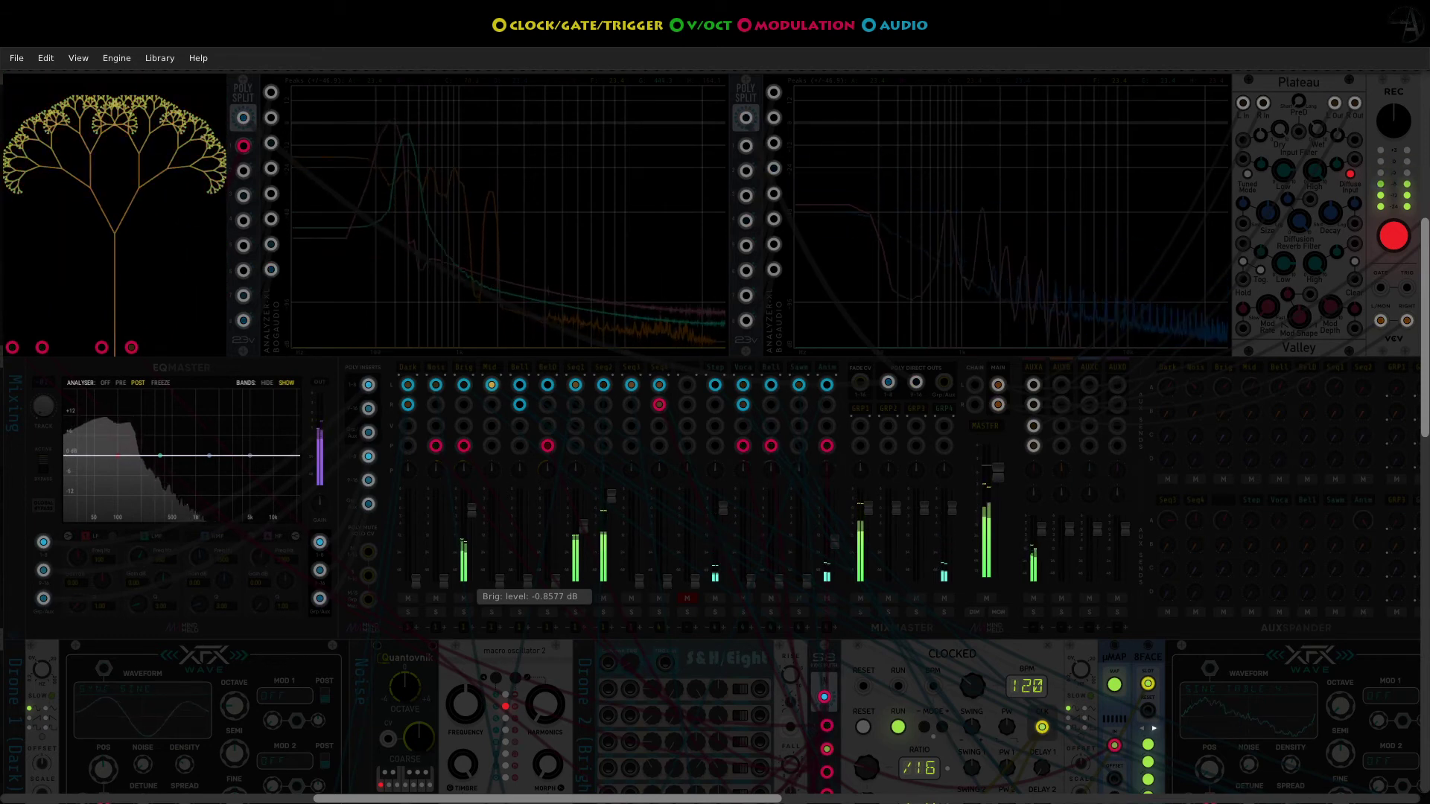
{"action": "left_click_drag", "start_coordinate": [472, 511], "coordinate": [472, 517]}
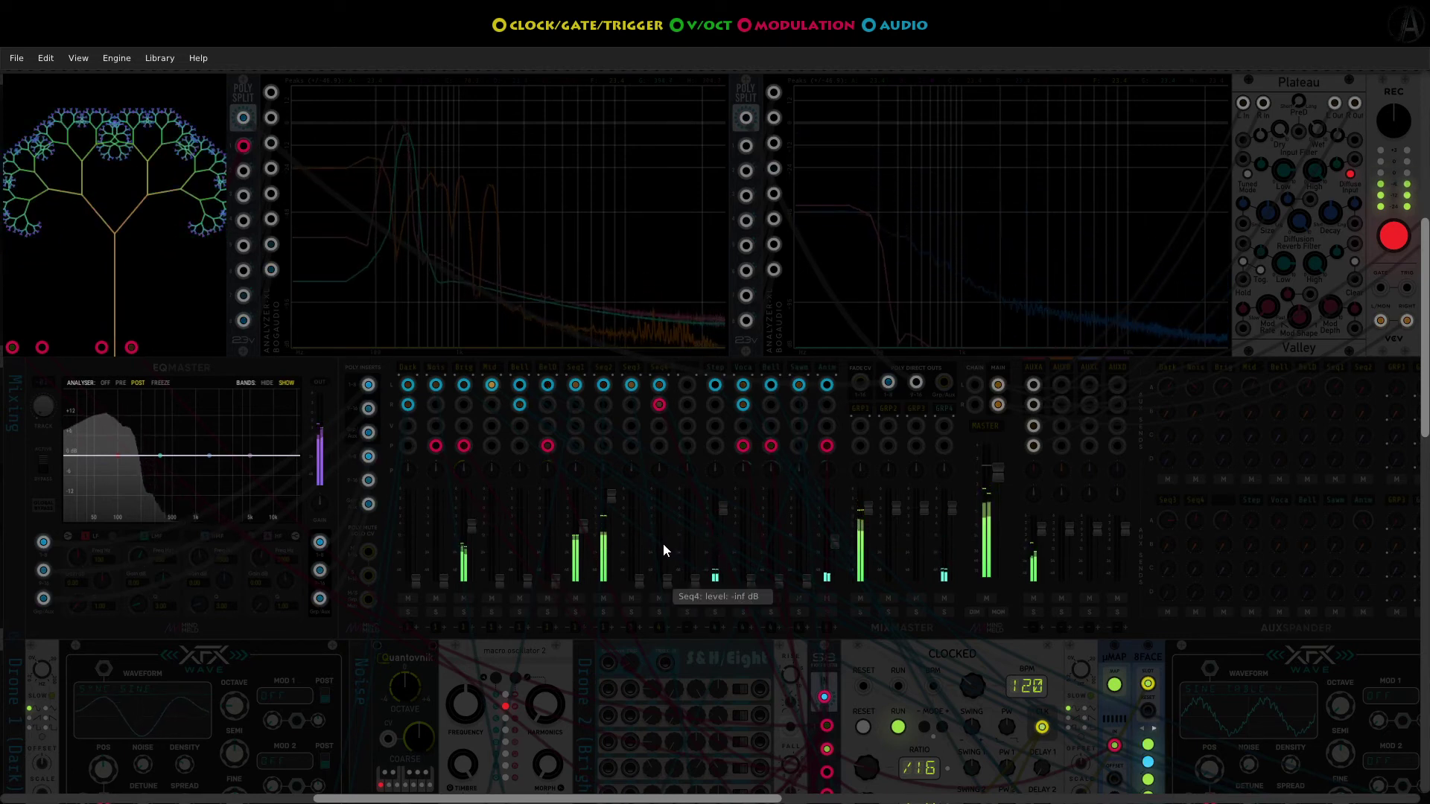
- Fade in the Seq3 channel partway and fade the Brig channel out completely
{"action": "left_click_drag", "start_coordinate": [640, 579], "coordinate": [641, 570]}
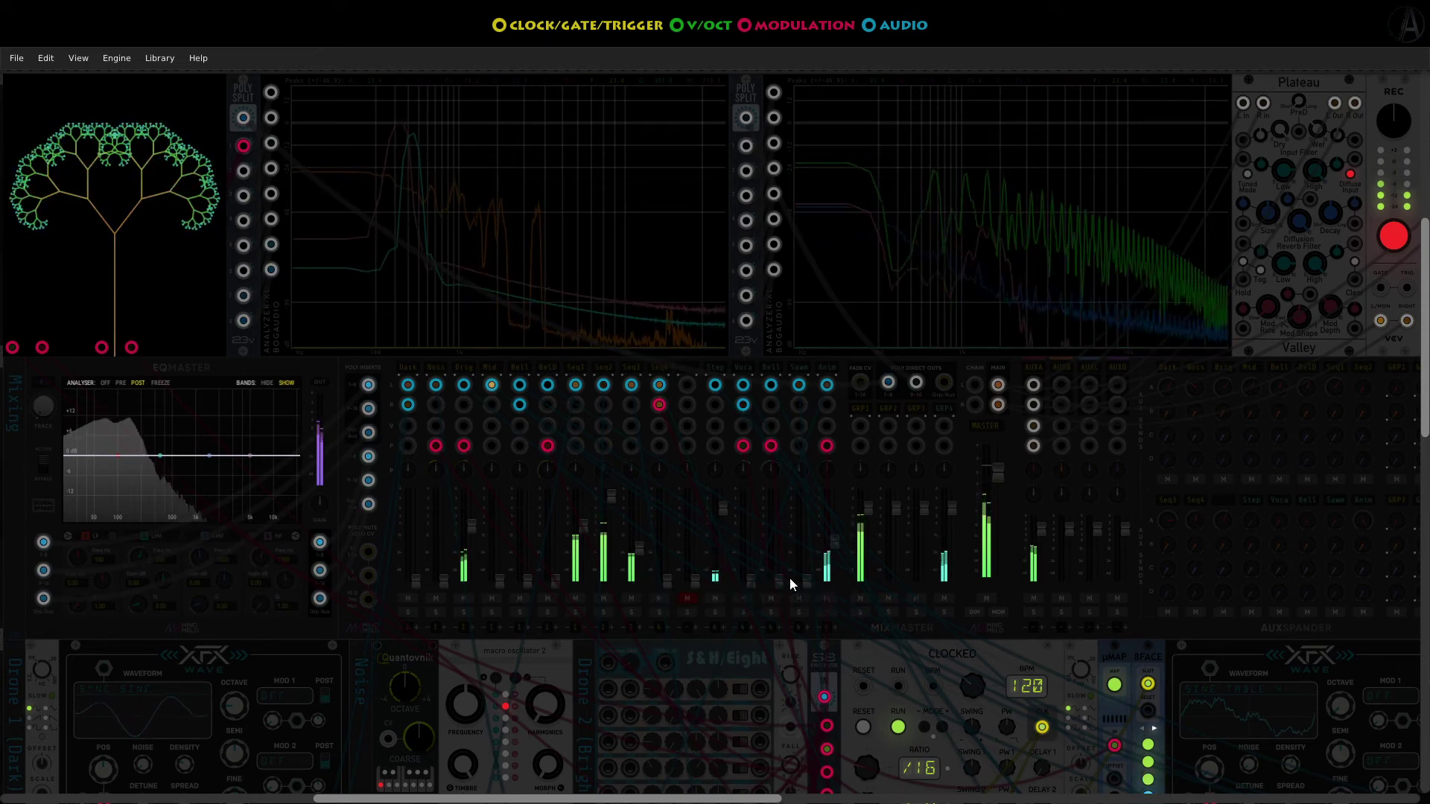
{"action": "mouse_move", "coordinate": [470, 530]}
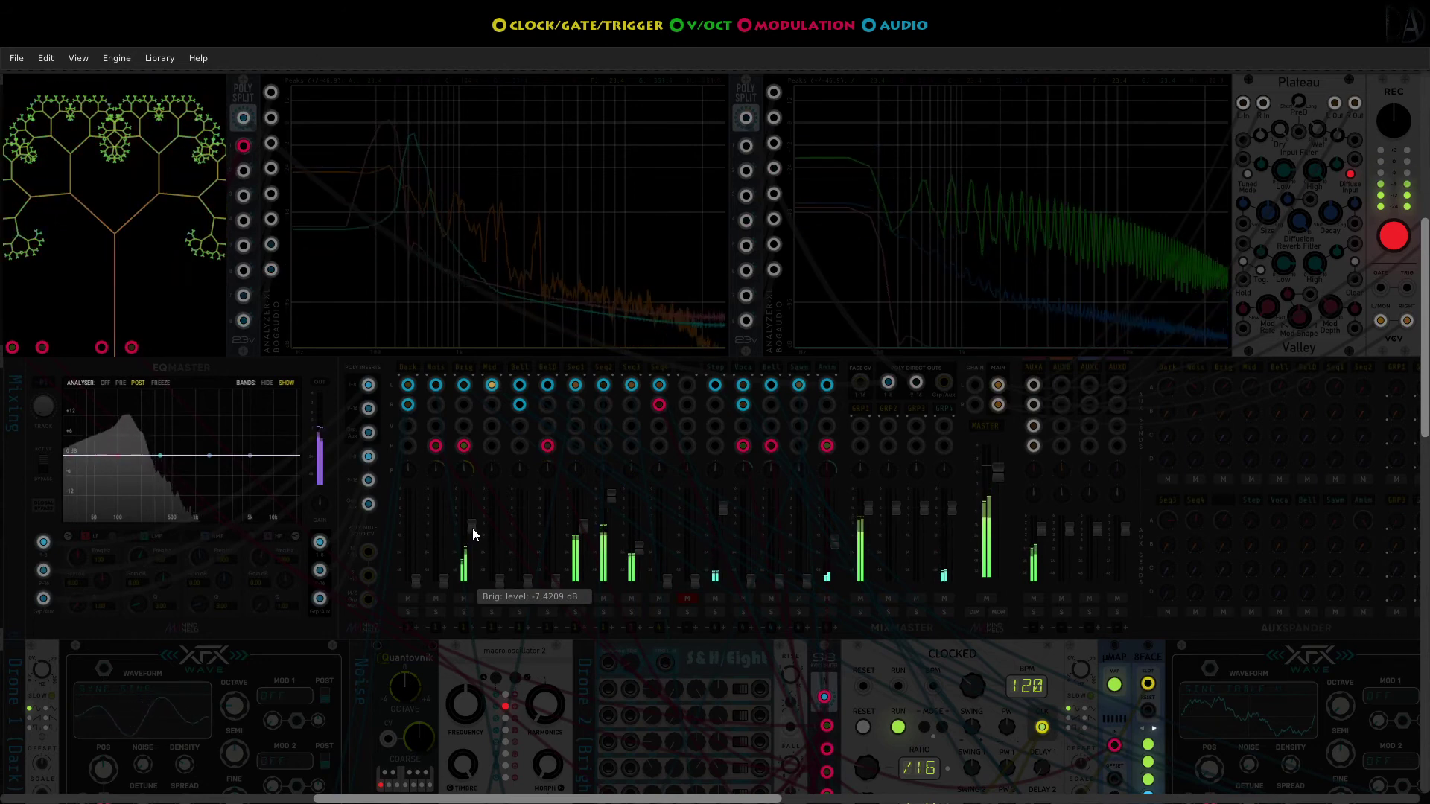
{"action": "left_click_drag", "start_coordinate": [473, 529], "coordinate": [472, 552]}
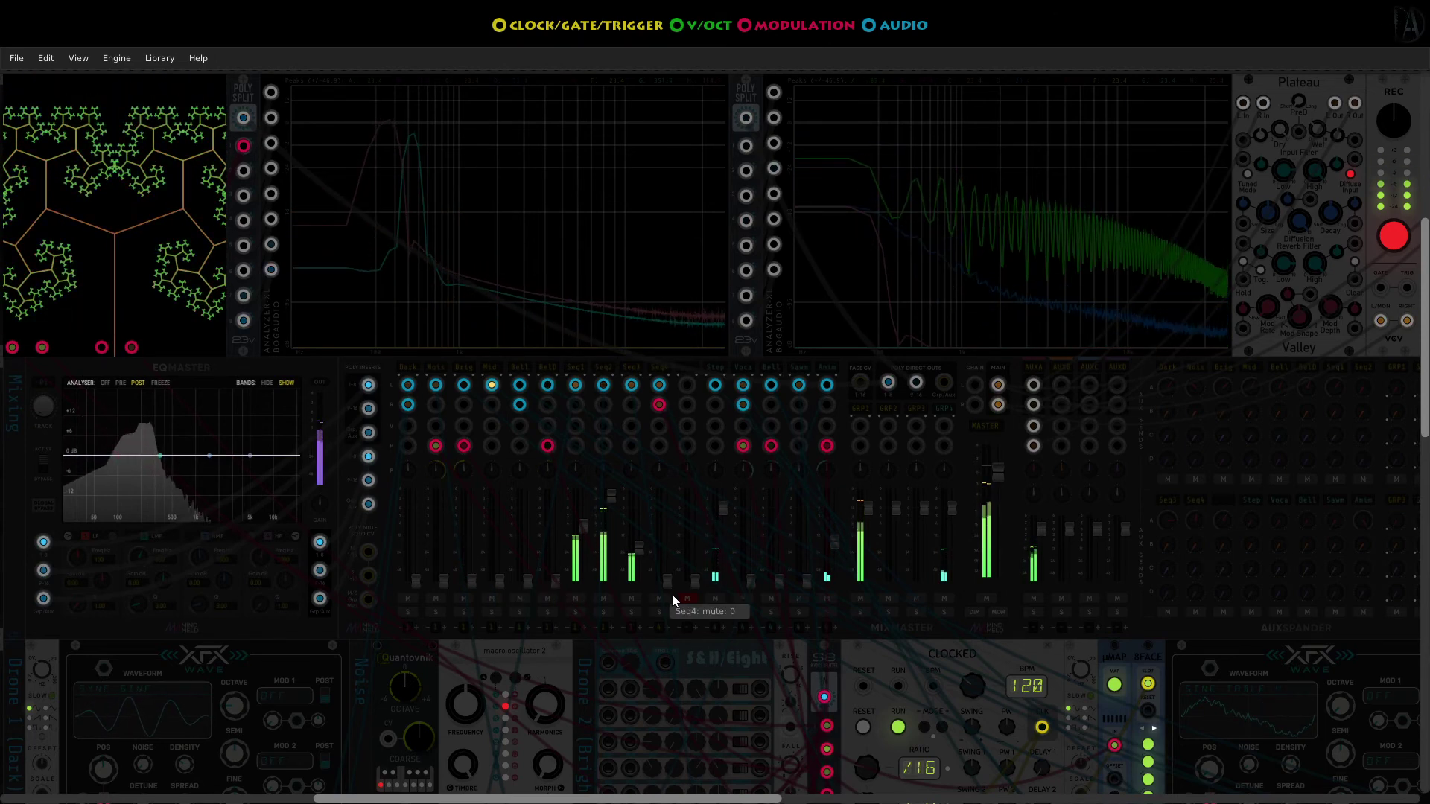
- Crossfade from Seq3 to Seq4 in the mix and adjust Seq4's AUXA send level
{"action": "left_click_drag", "start_coordinate": [669, 581], "coordinate": [668, 528]}
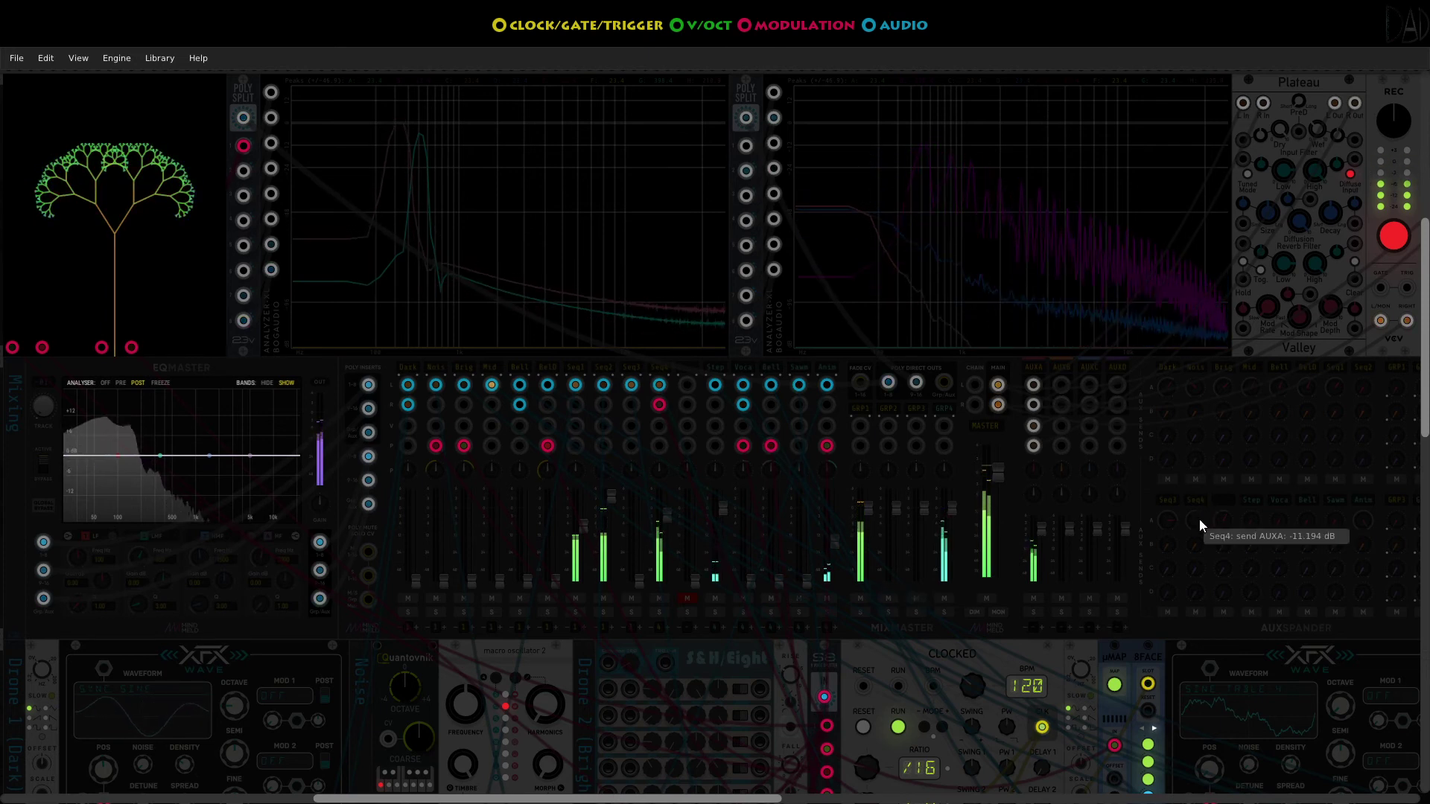
{"action": "left_click_drag", "start_coordinate": [1196, 520], "coordinate": [1197, 520]}
- Fade out the GRP1 group and the Seq2 and Anim channels, finishing the piece by fading the MASTER level to -inf dB
{"action": "left_click_drag", "start_coordinate": [865, 509], "coordinate": [865, 509]}
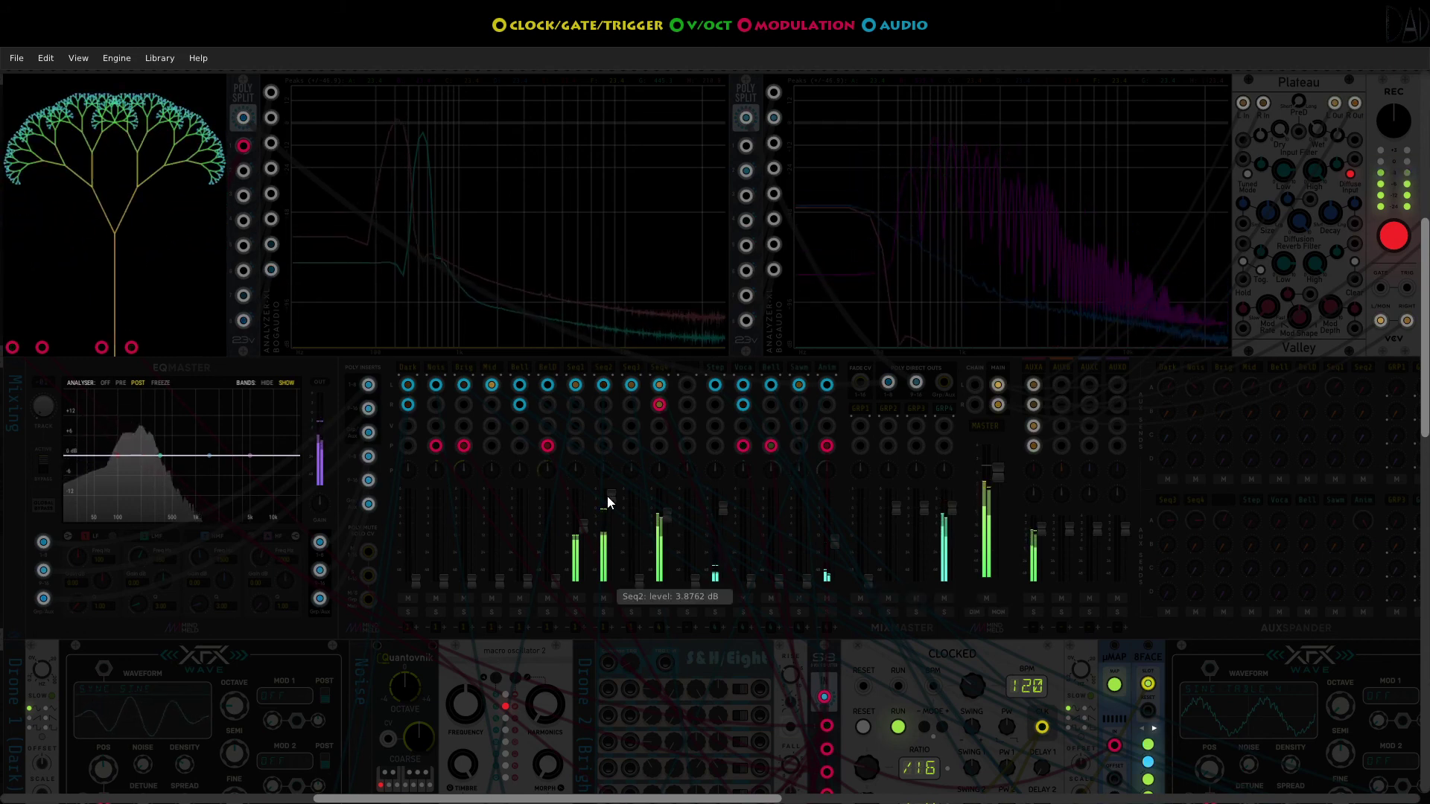
{"action": "left_click_drag", "start_coordinate": [608, 503], "coordinate": [608, 581]}
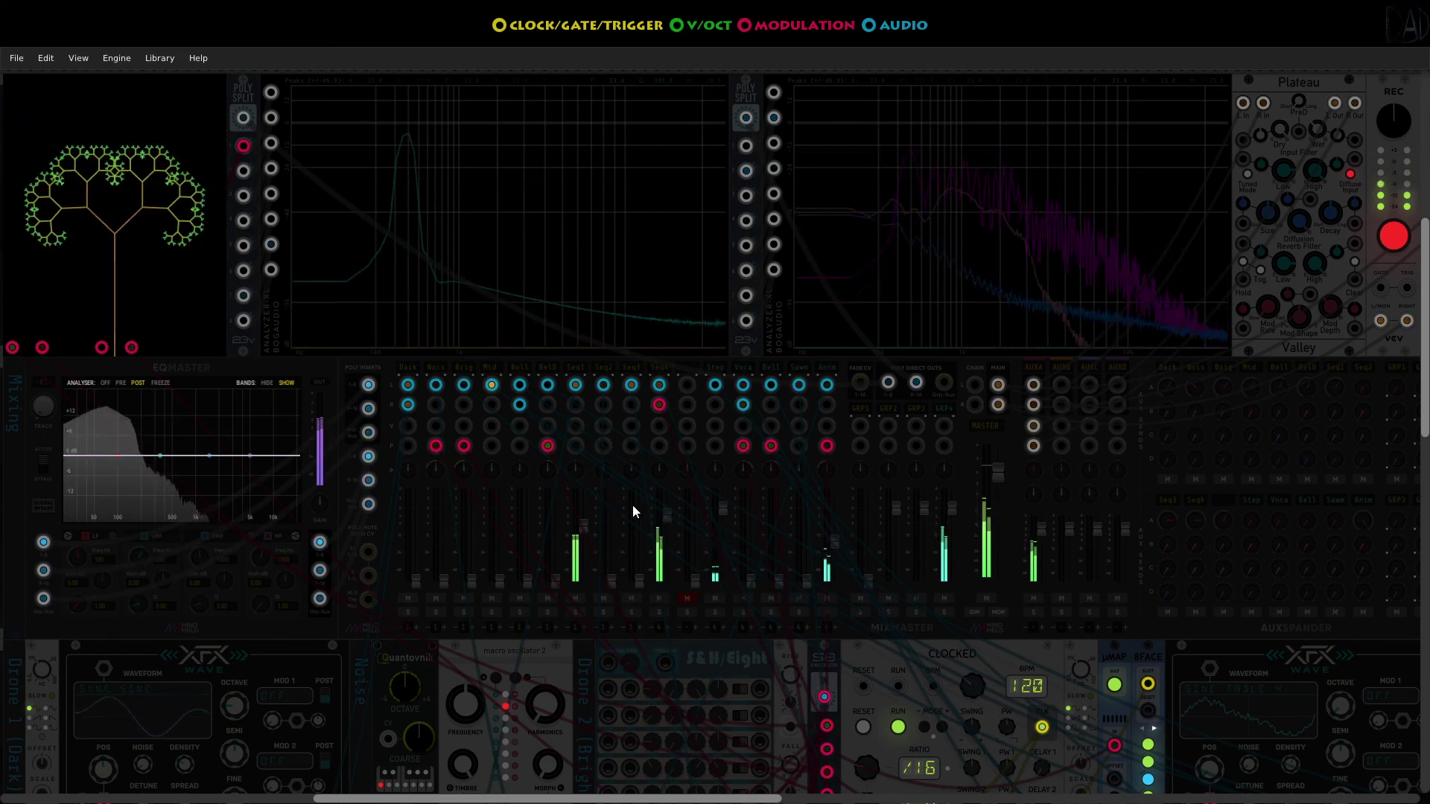
{"action": "left_click_drag", "start_coordinate": [835, 588], "coordinate": [834, 579]}
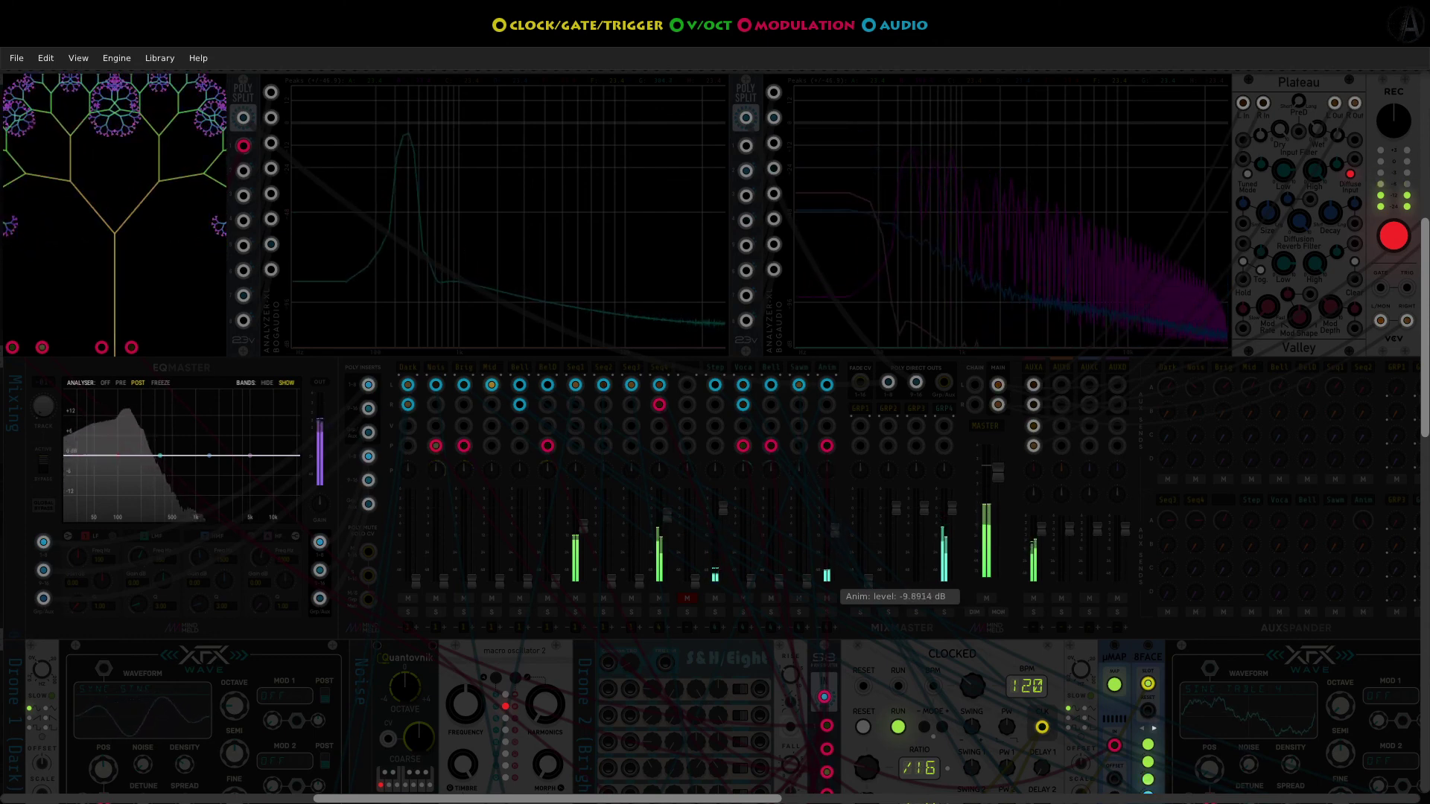
{"action": "left_click_drag", "start_coordinate": [834, 537], "coordinate": [835, 566]}
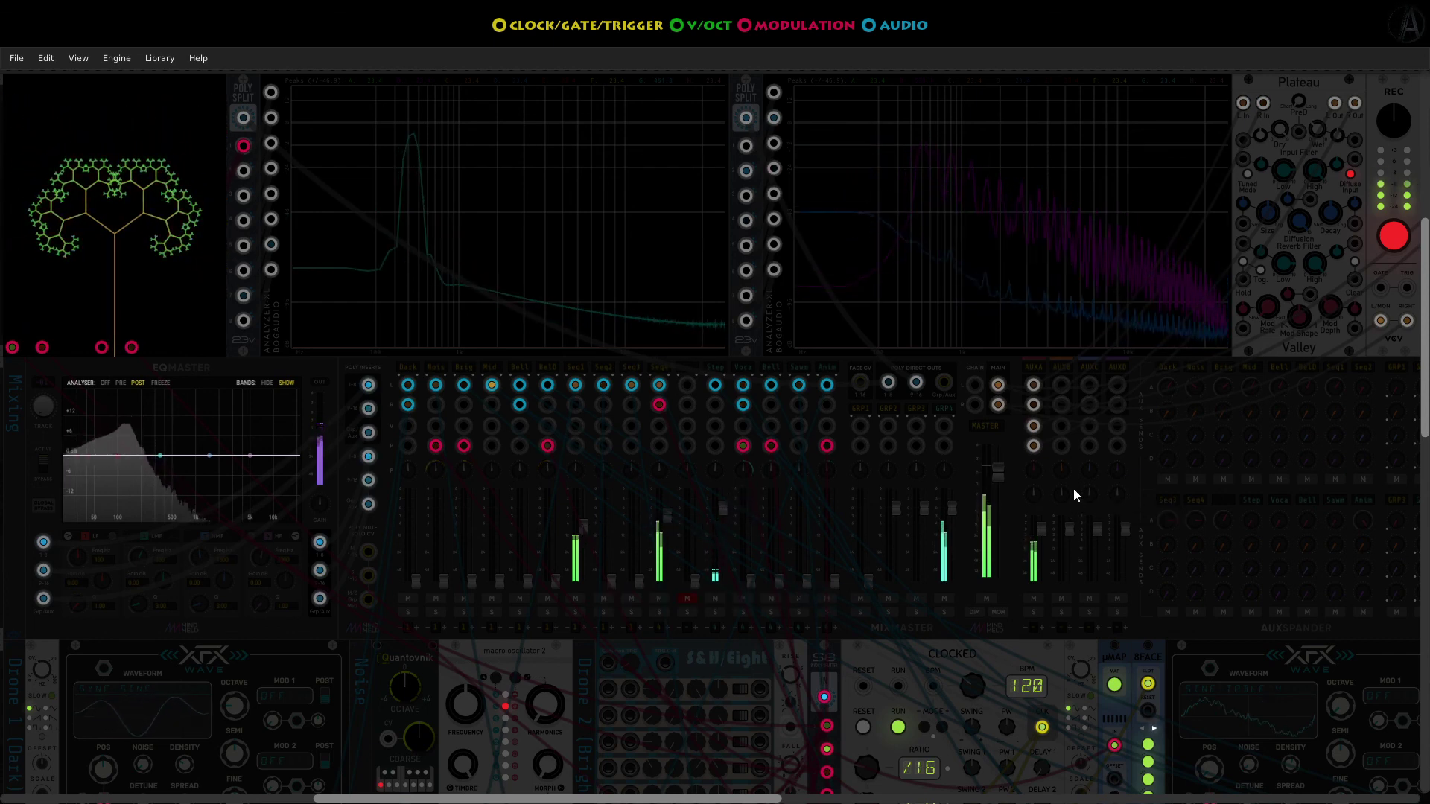
{"action": "left_click_drag", "start_coordinate": [995, 476], "coordinate": [995, 575]}
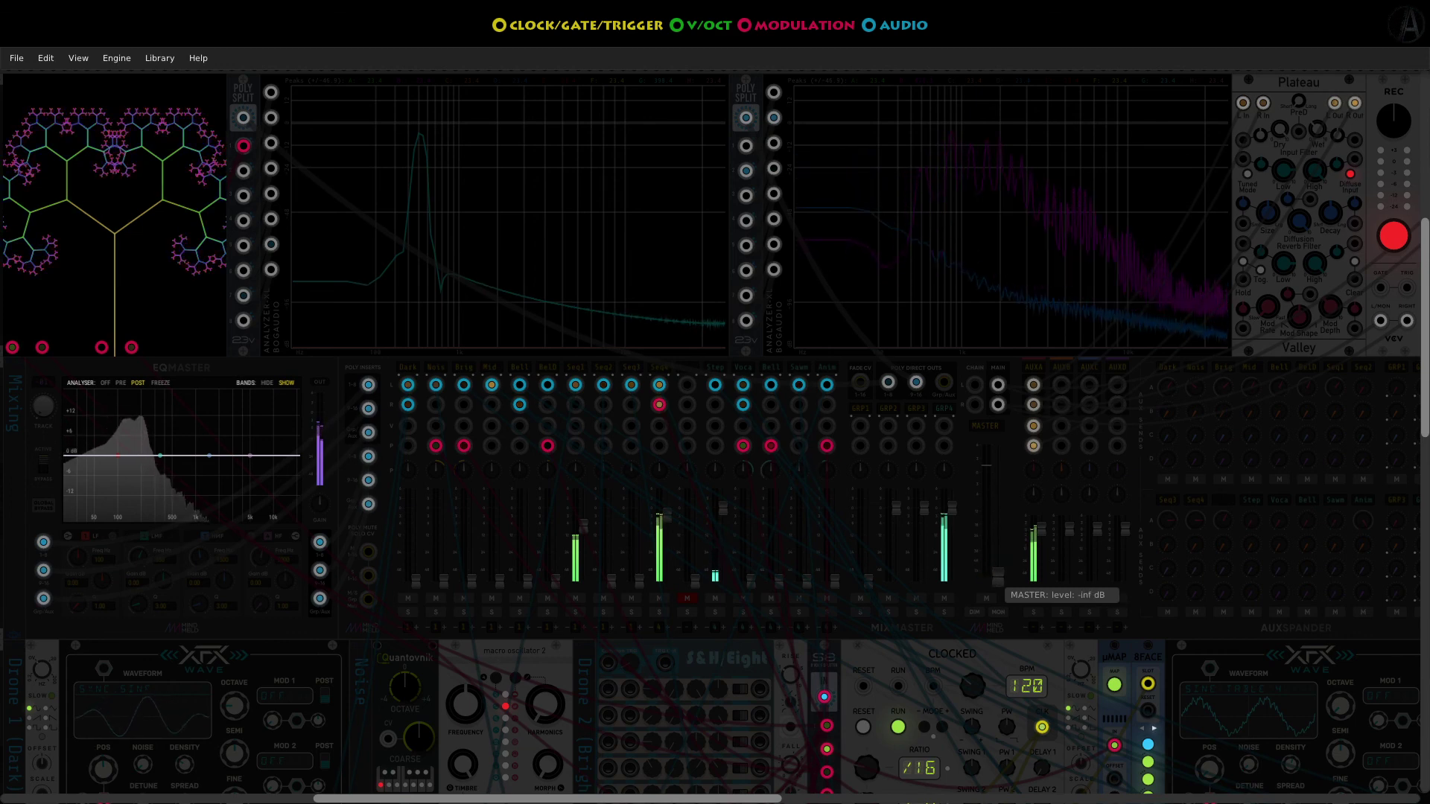